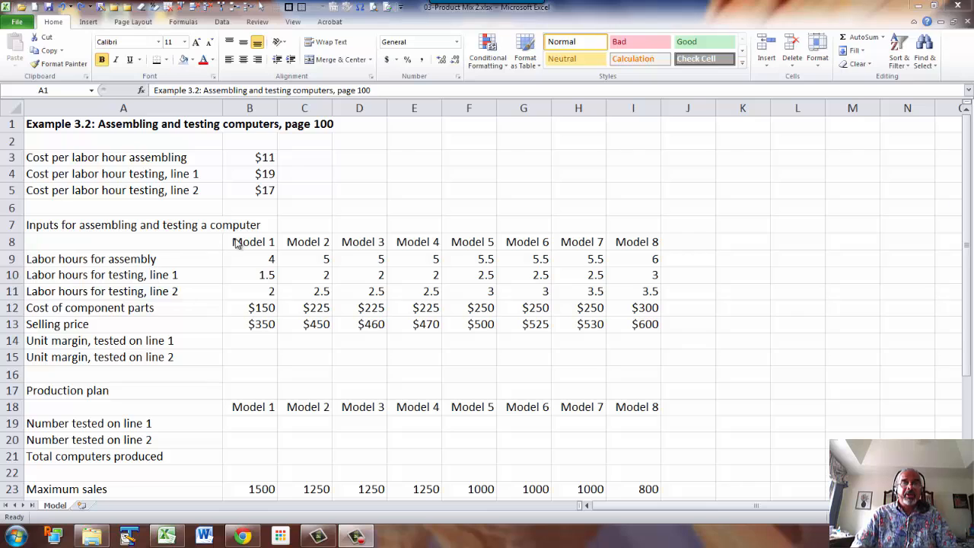
left_click_drag(235, 242, 627, 242)
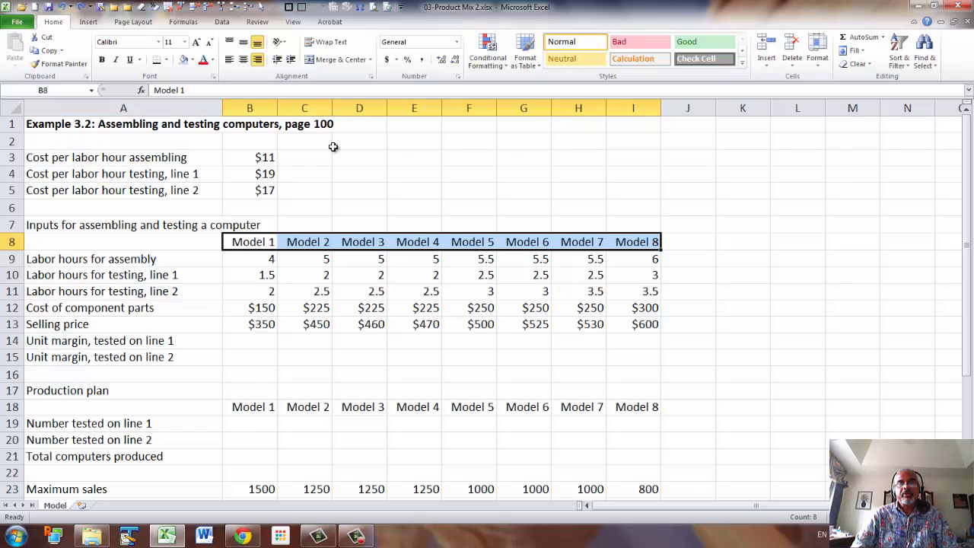
left_click(16, 23)
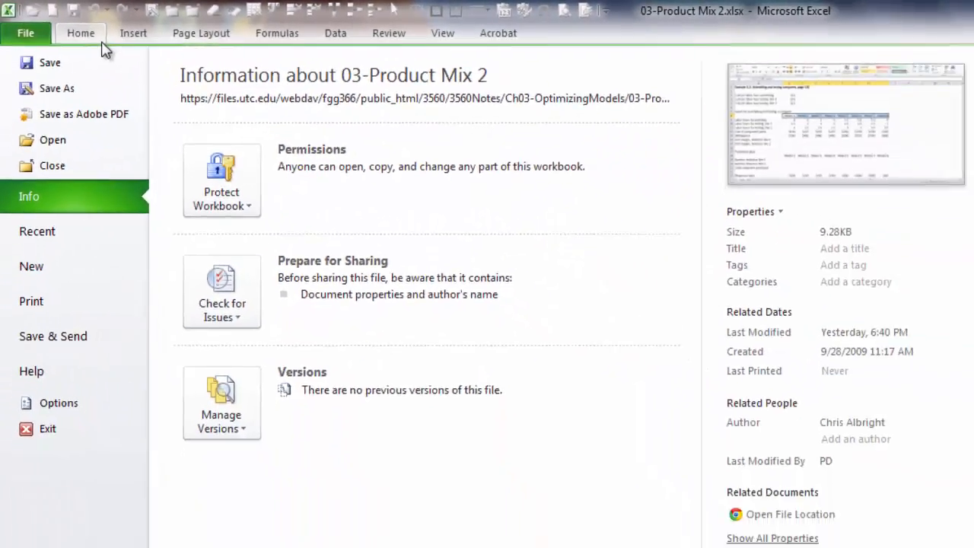
left_click(122, 49)
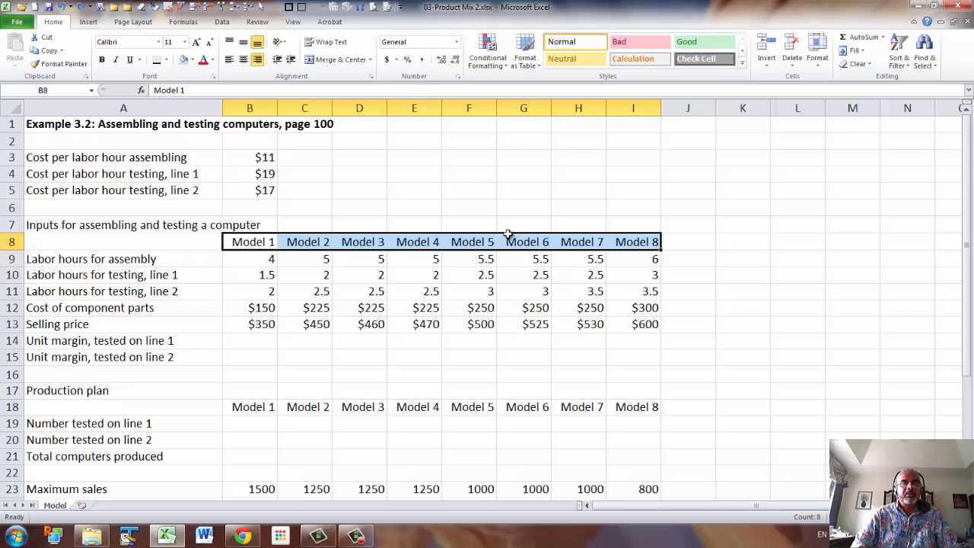
Fill the three cost-per-labor-hour cells B3:B5 with light blue
left_click(259, 158)
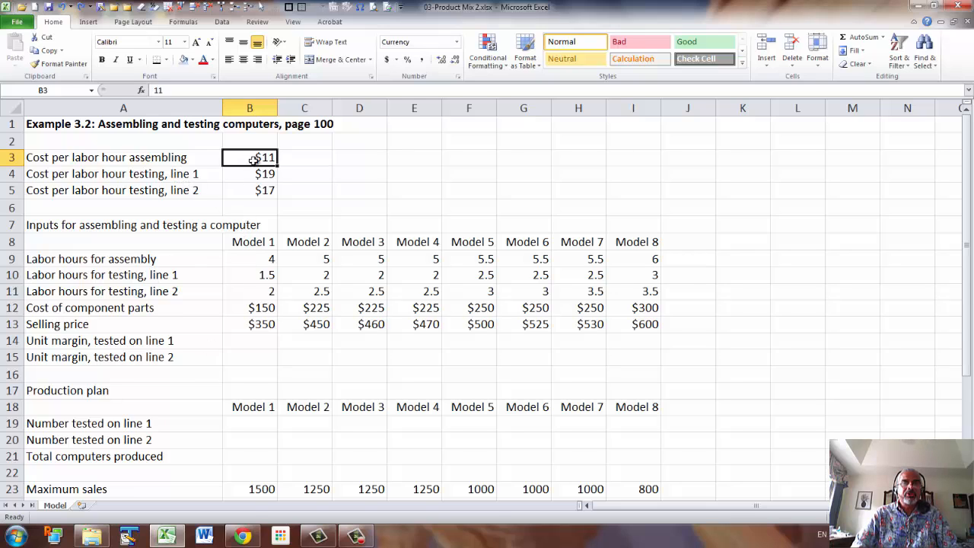
left_click_drag(254, 158, 253, 187)
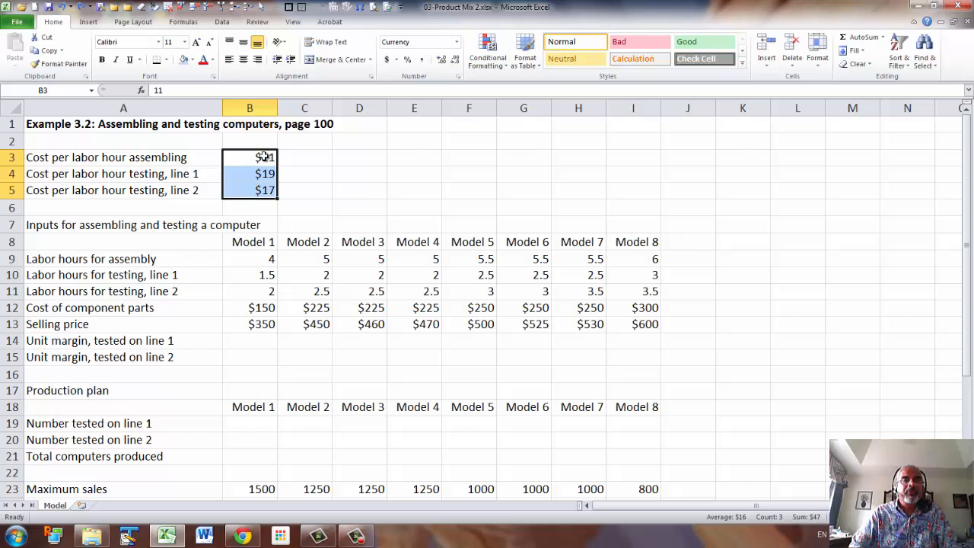
left_click(183, 60)
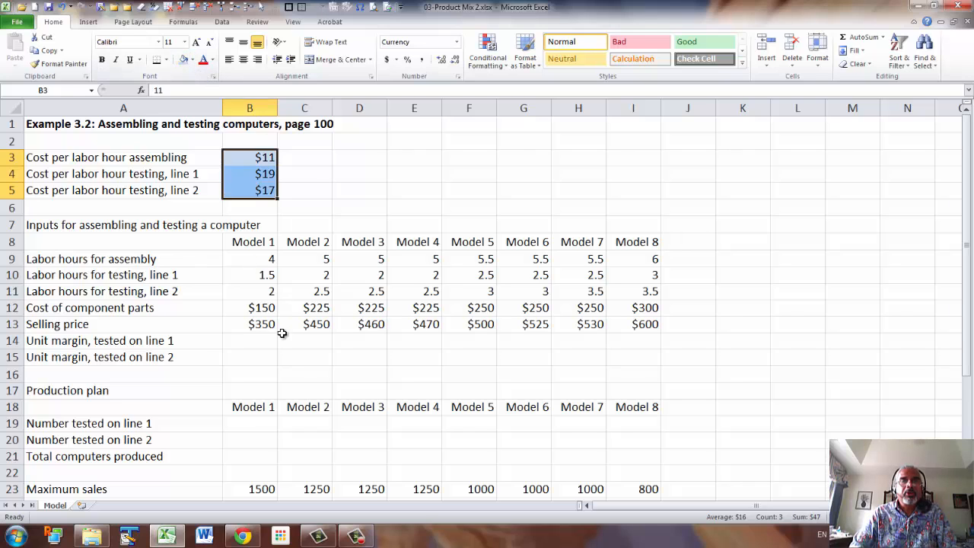
Add a bottom border under the model header row of the inputs table, across A8:I8
left_click(59, 244)
left_click_drag(221, 245, 632, 258)
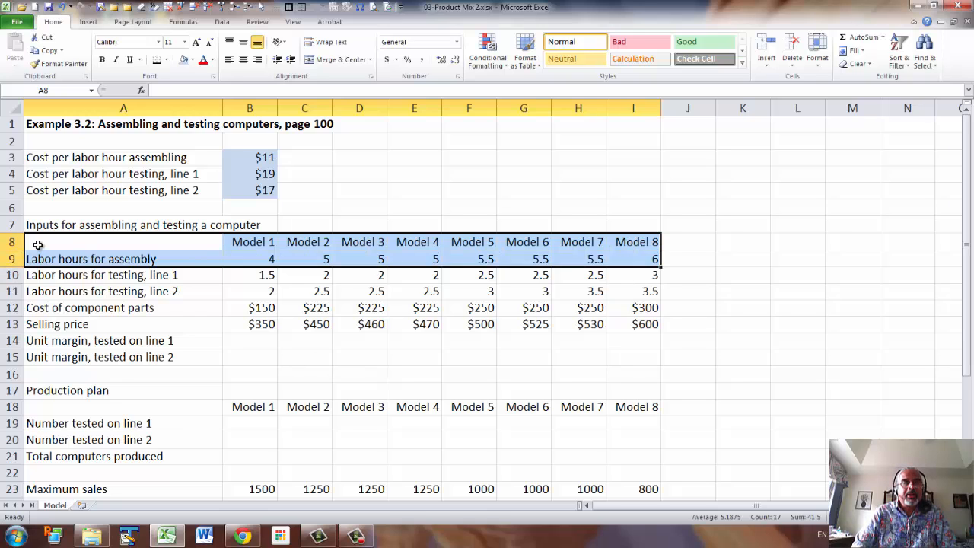
left_click_drag(34, 244, 625, 242)
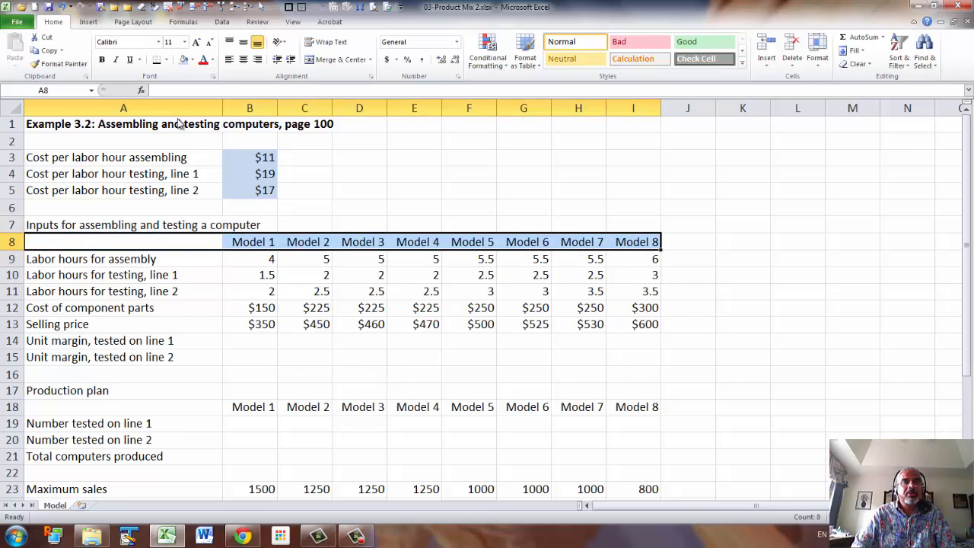
left_click(157, 61)
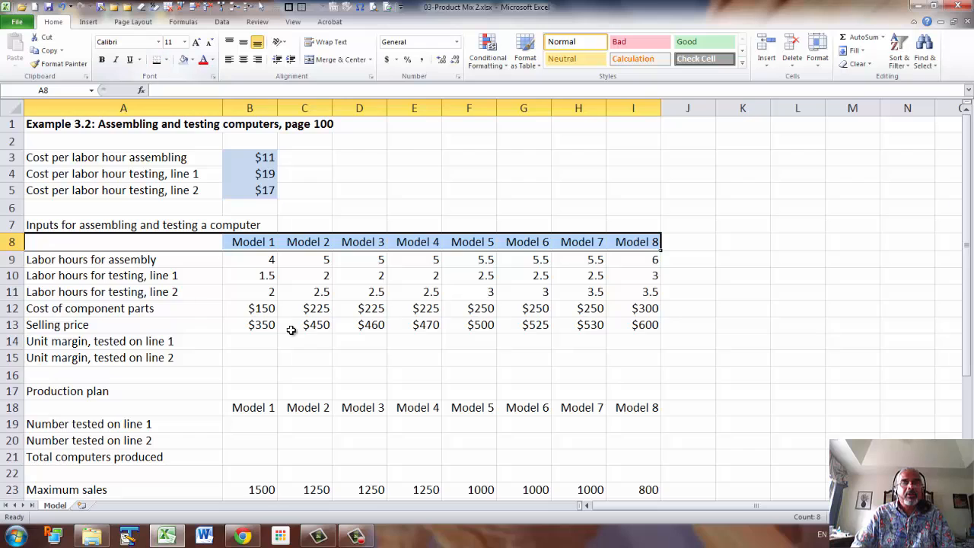
Fill the input values for all eight models, from assembly labor hours to selling price (B9:I13), with light blue
left_click_drag(263, 261, 624, 262)
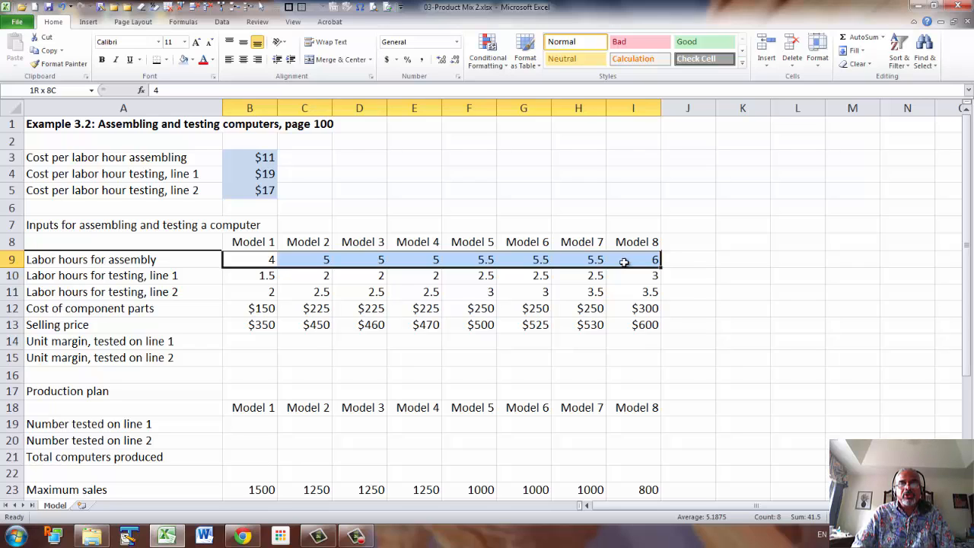
left_click_drag(624, 262, 624, 274)
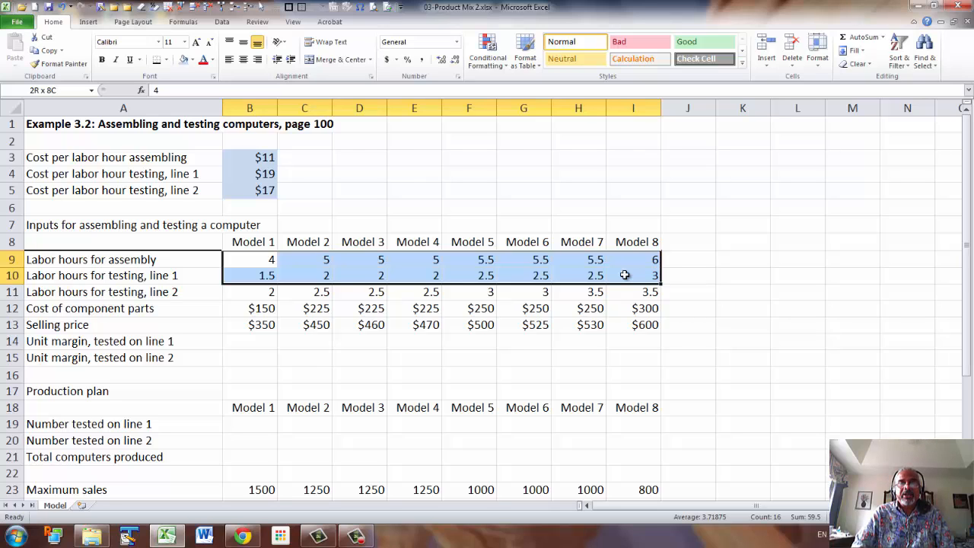
left_click_drag(625, 275, 626, 286)
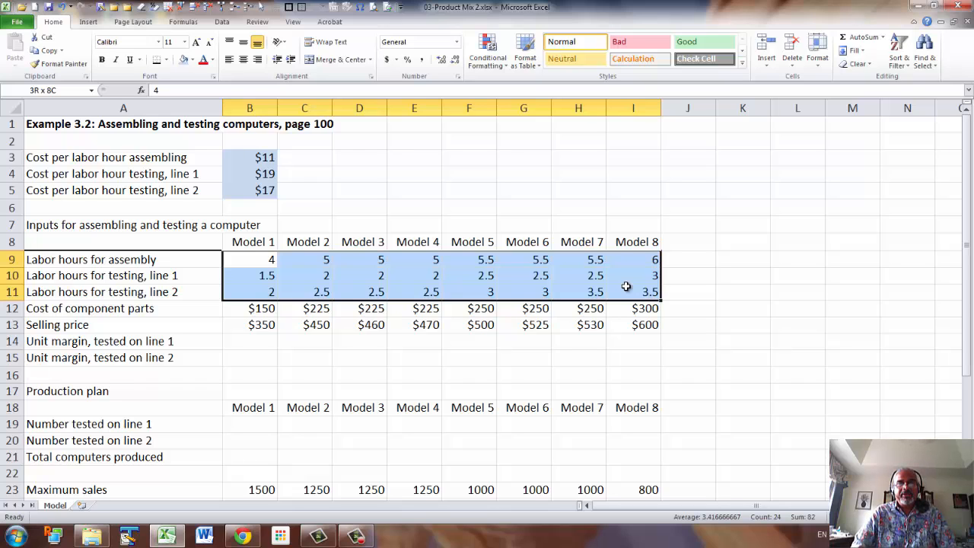
left_click_drag(626, 286, 633, 320)
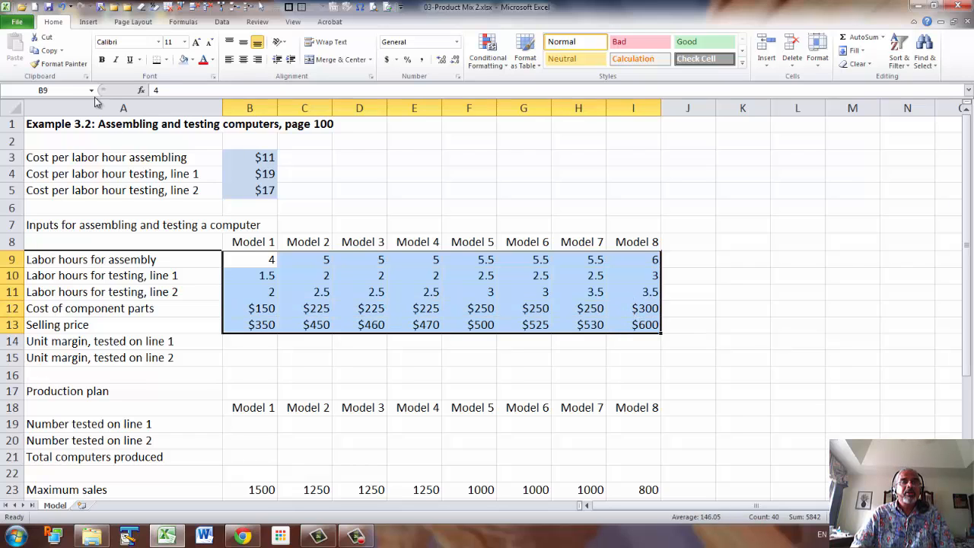
left_click(192, 60)
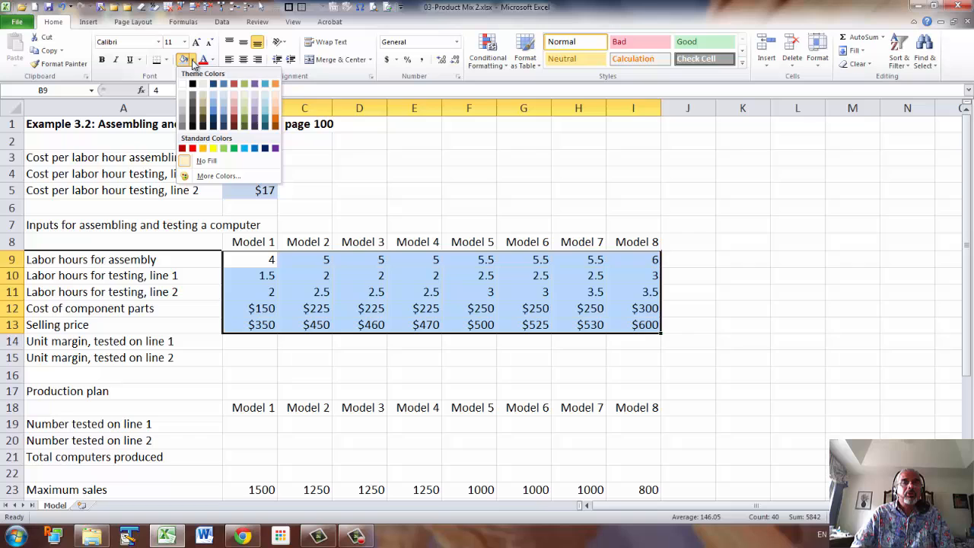
left_click(218, 102)
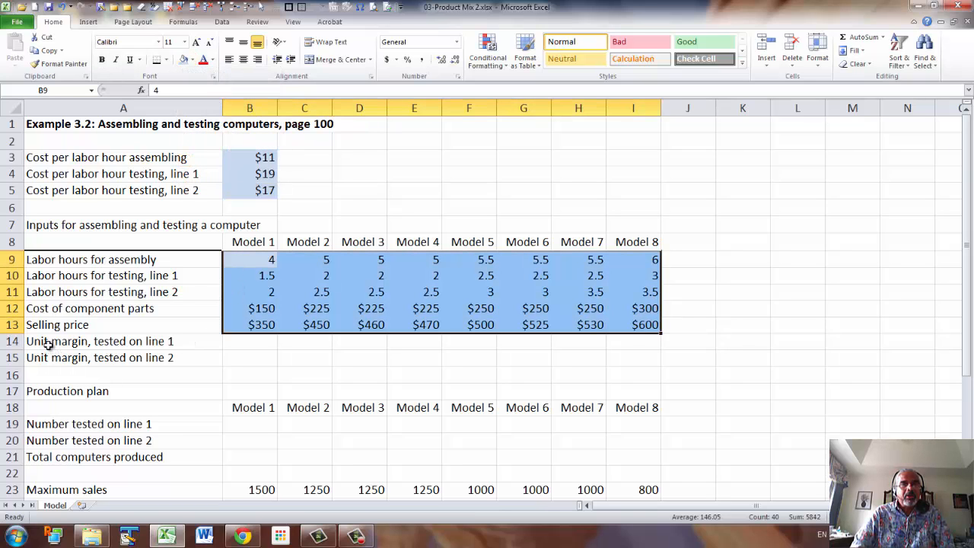
Insert two blank rows above the unit margin rows and clear everything, including the inherited fill, from B14:I15
left_click_drag(47, 344, 48, 355)
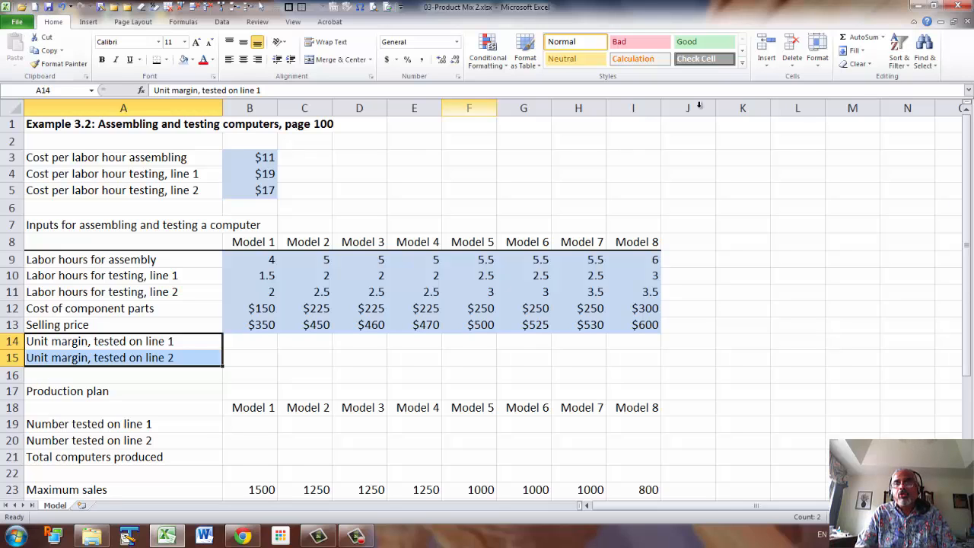
left_click(767, 65)
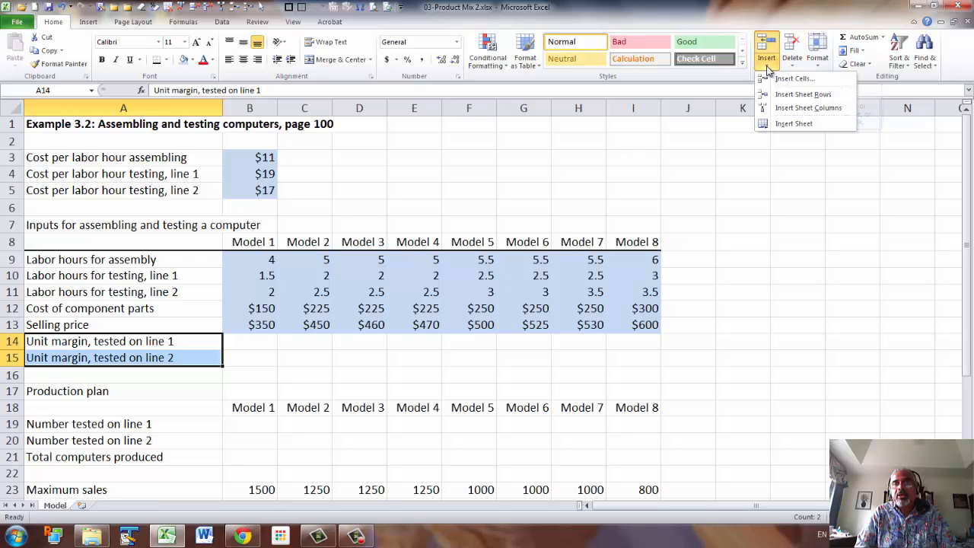
left_click(828, 96)
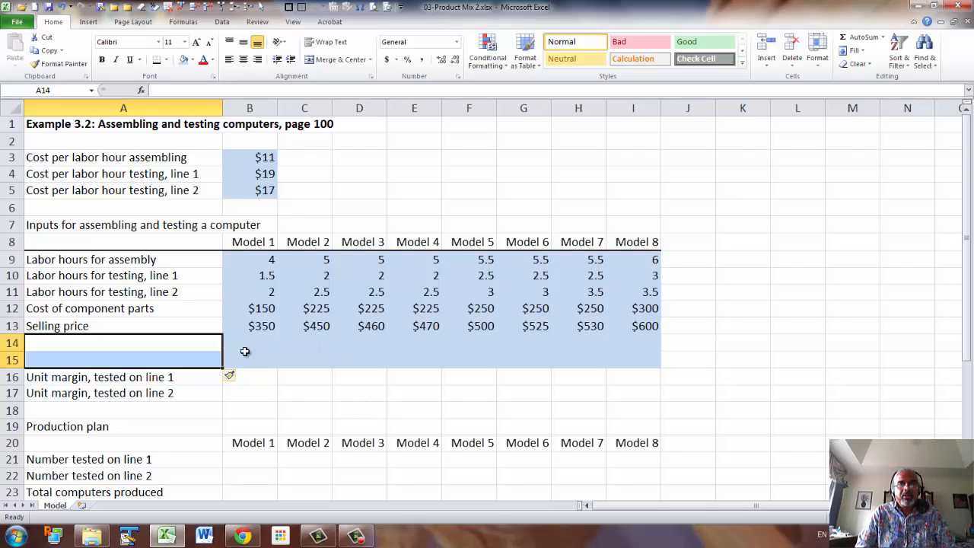
left_click_drag(232, 343, 633, 357)
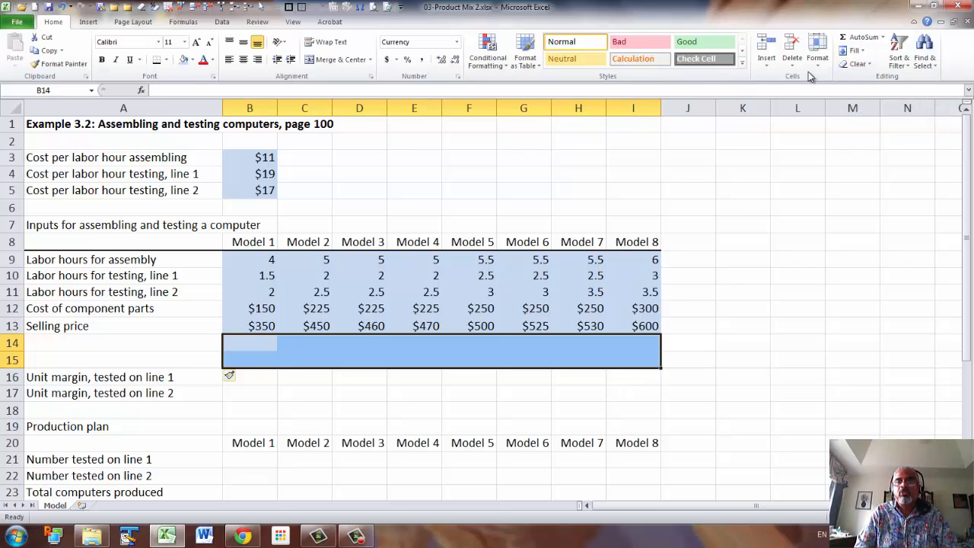
left_click(870, 64)
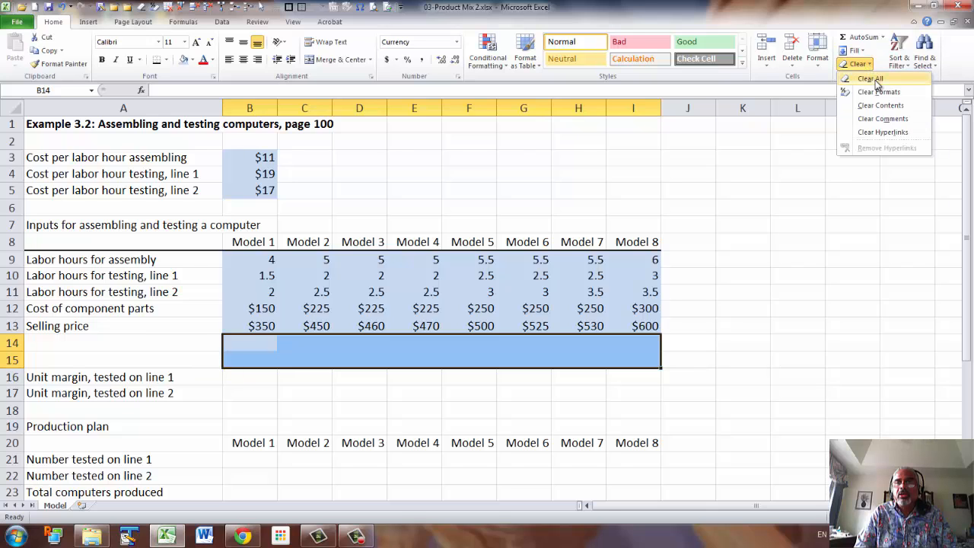
left_click(875, 80)
Enter the label "Cost of computer per unit - Line 1" in A14
left_click(91, 344)
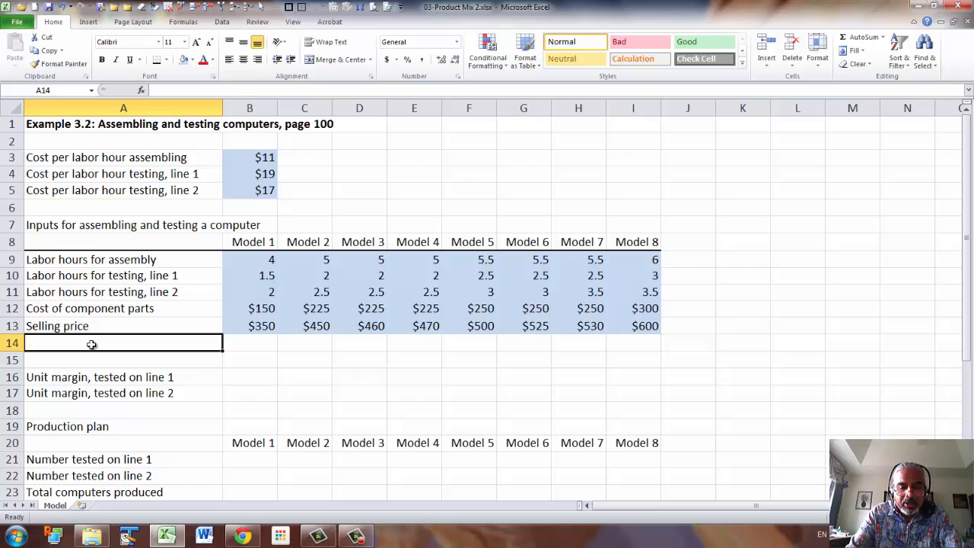
type("Cost")
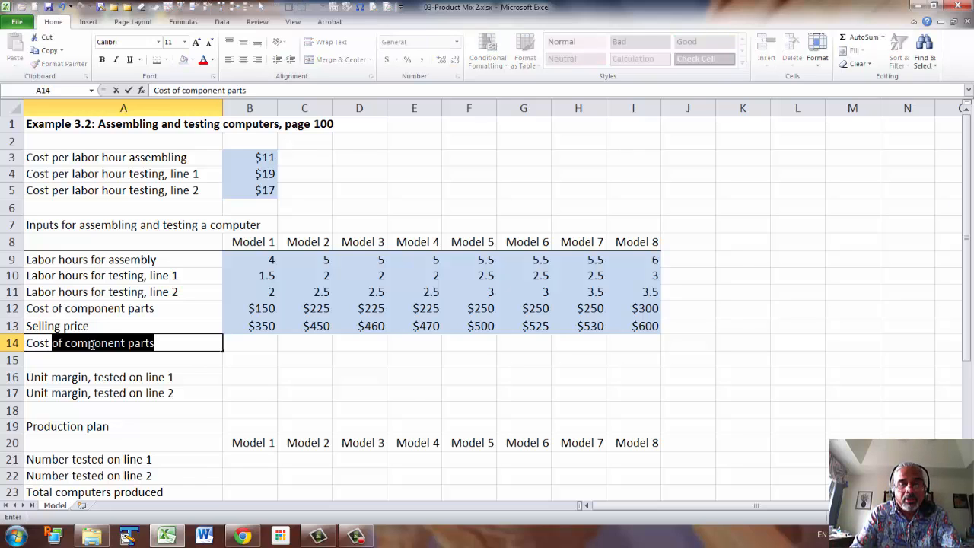
type(" of ")
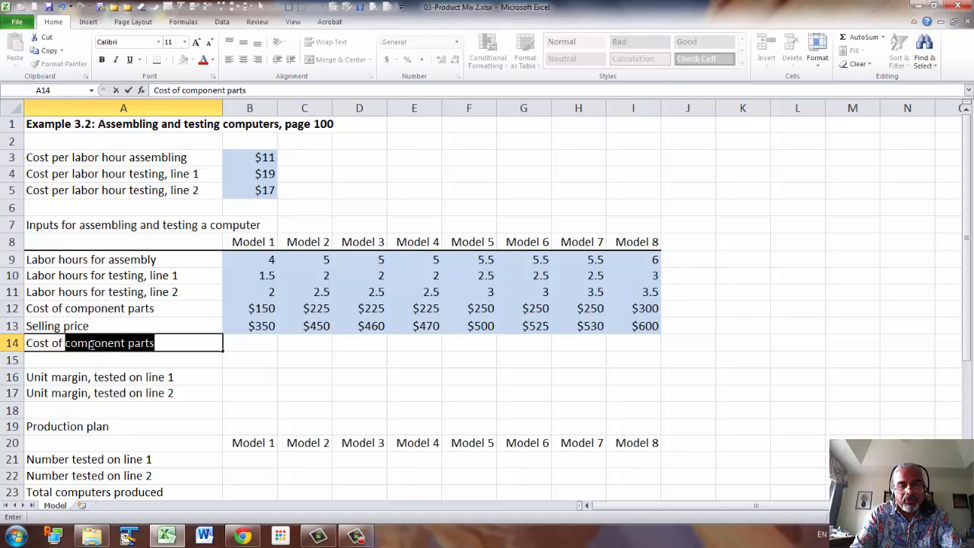
type("computer")
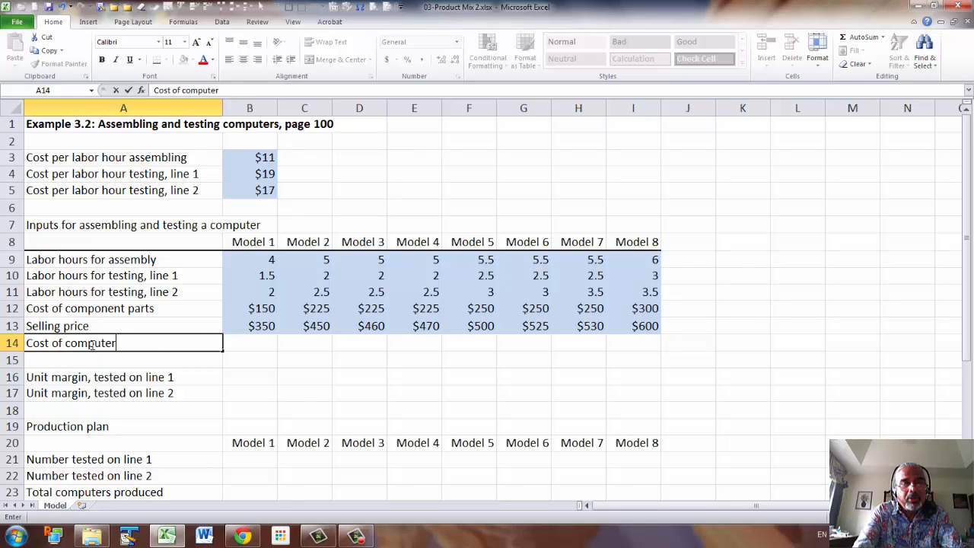
type(" per unit")
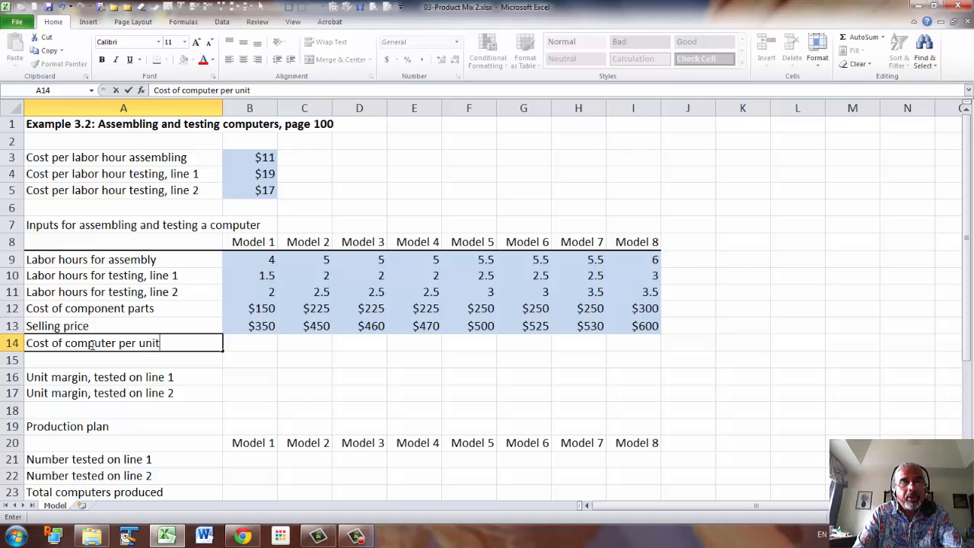
type(" -")
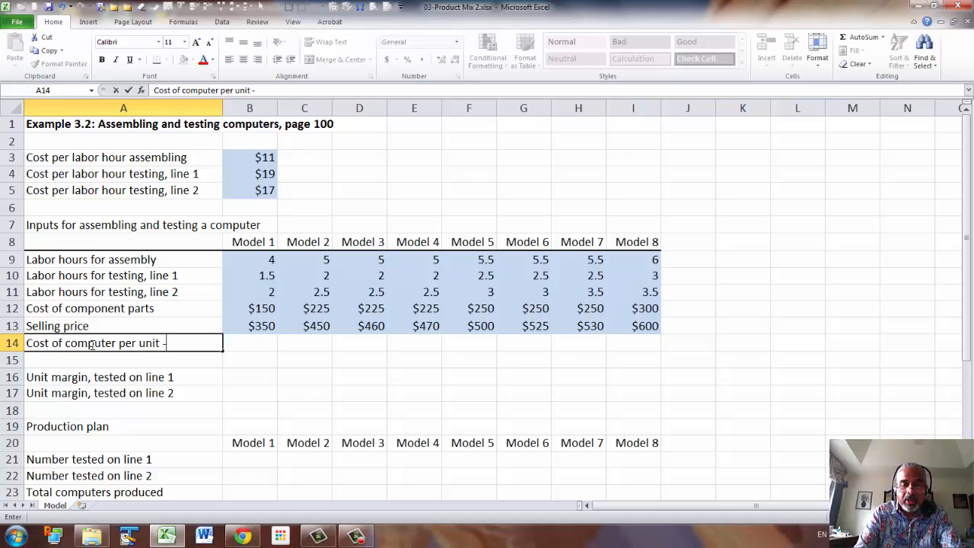
type(" Line")
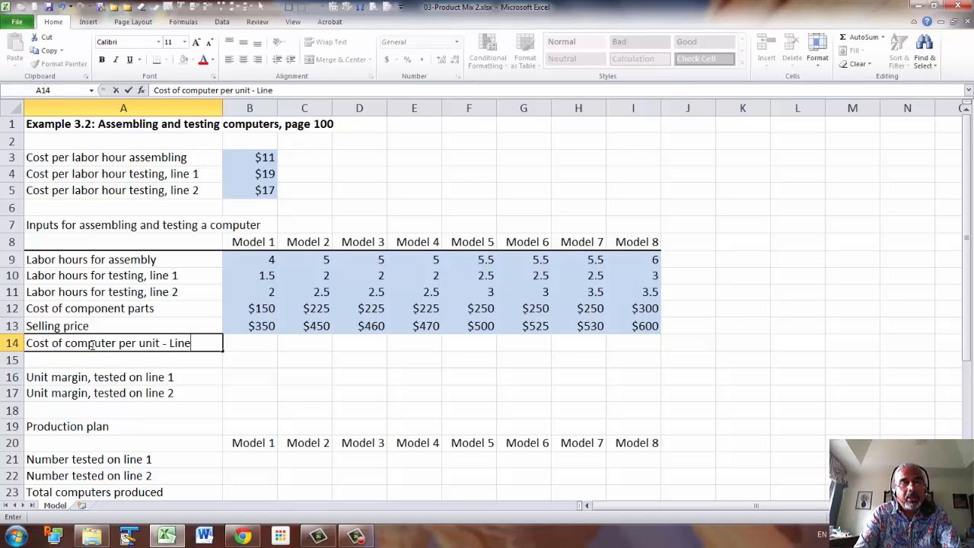
type(" 1")
key("Return")
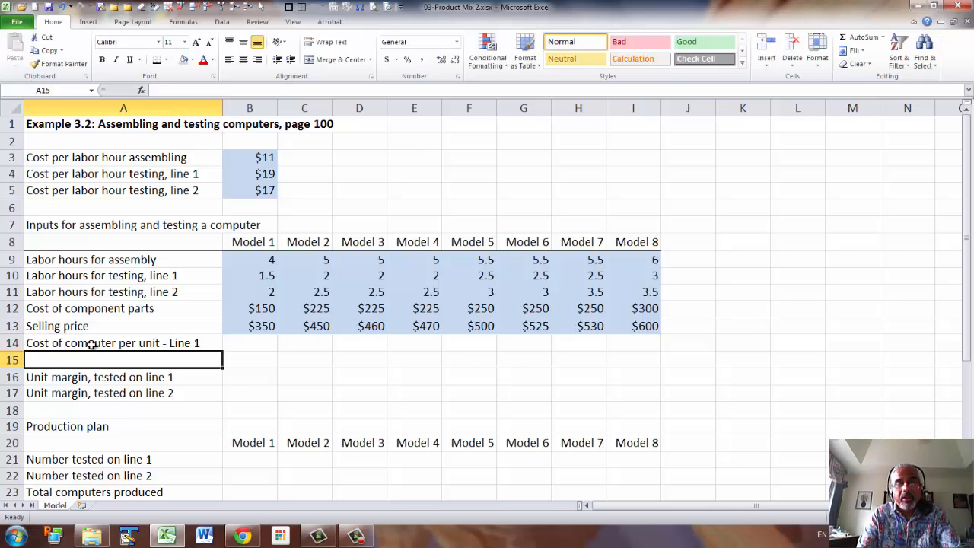
Enter the label "Cost of computer per unit - Line 2" in A15
type("Co")
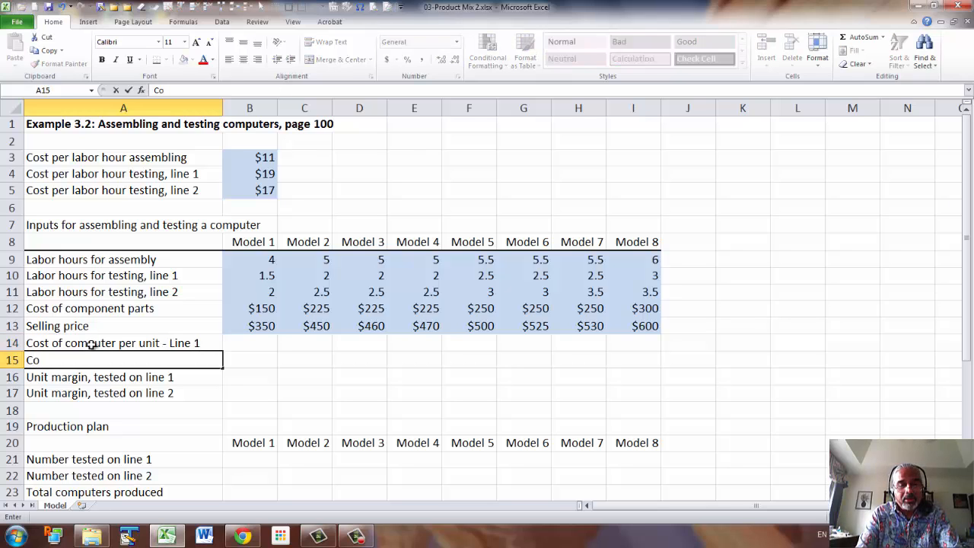
type("st of c")
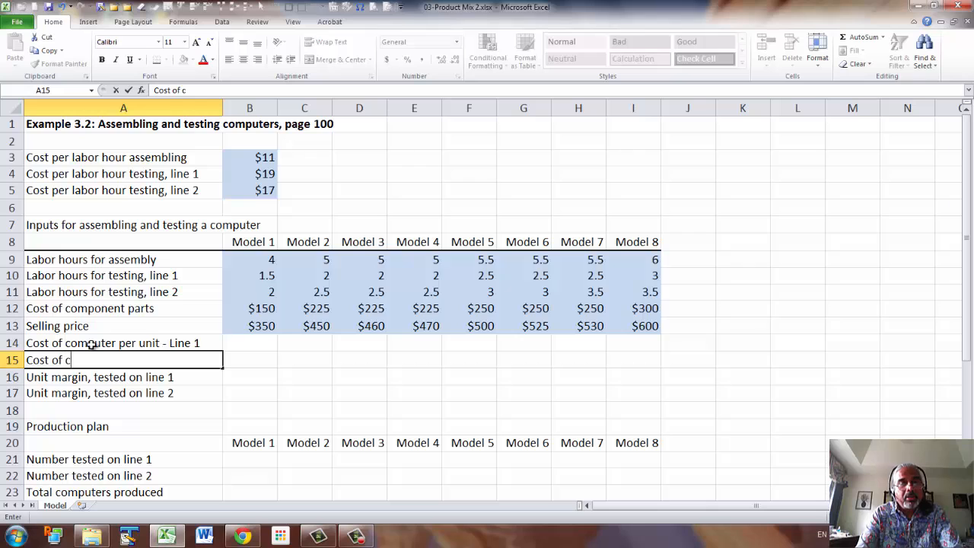
type("omput")
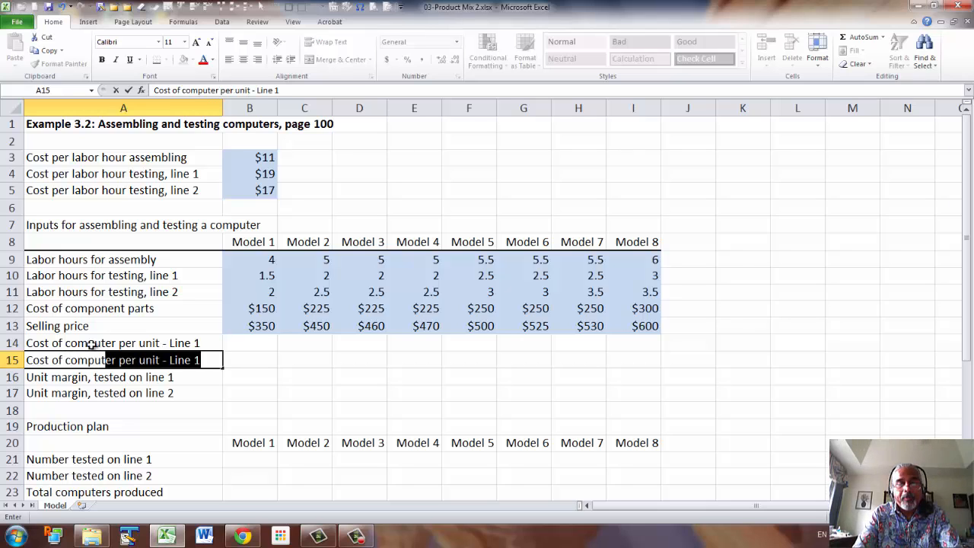
key("End")
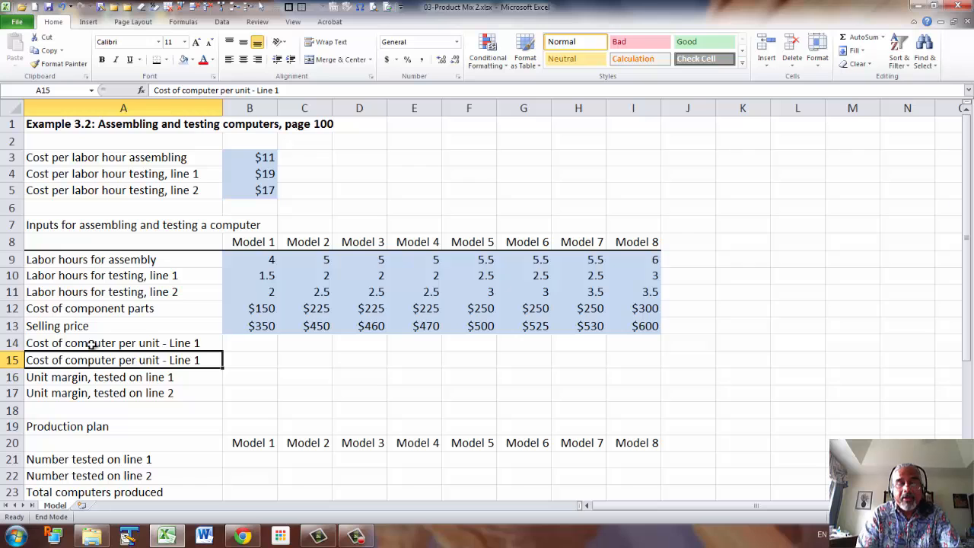
left_click(295, 89)
key("BackSpace")
type("2")
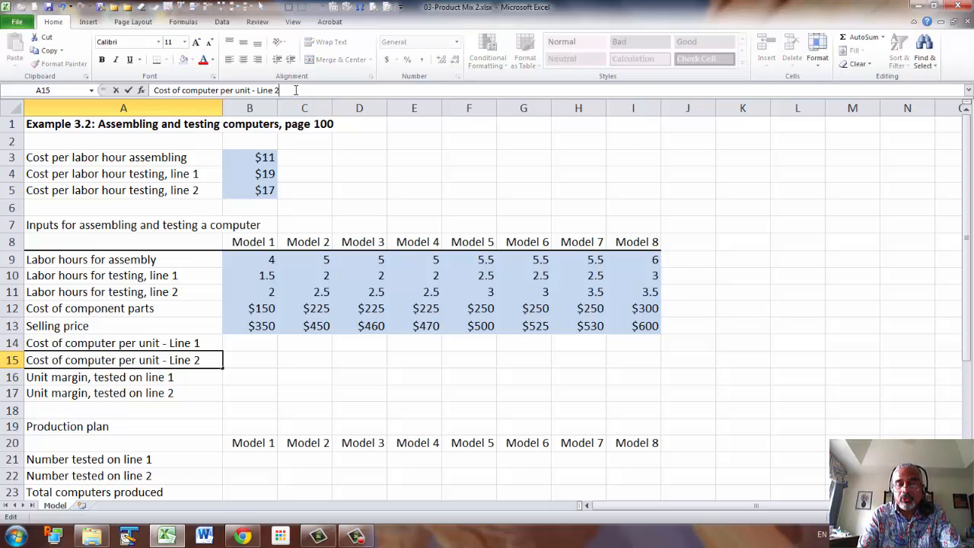
key("Return")
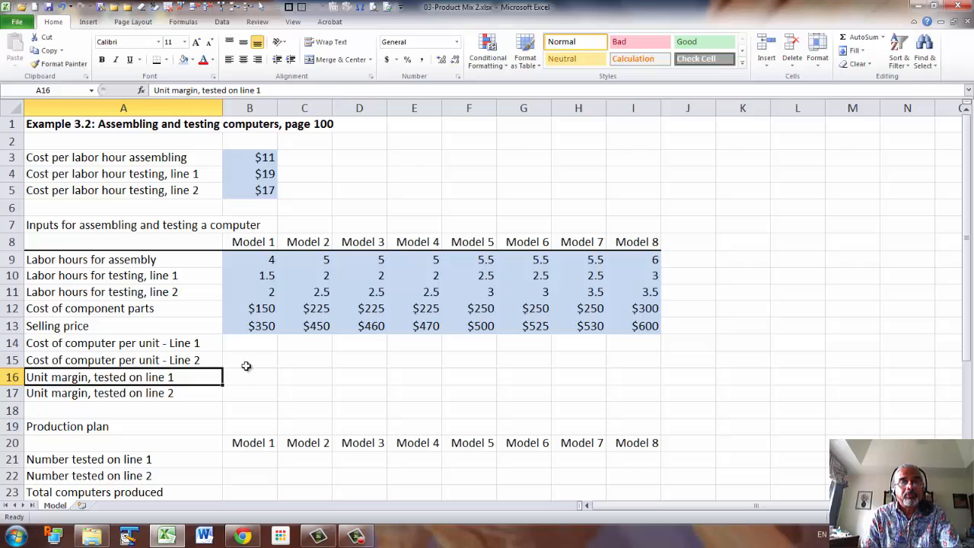
left_click(255, 344)
type("=")
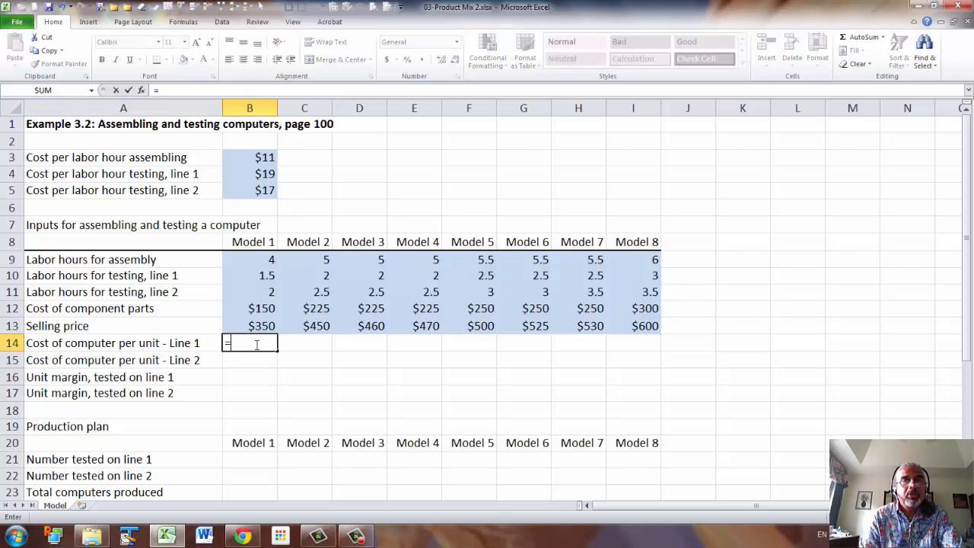
key("Escape")
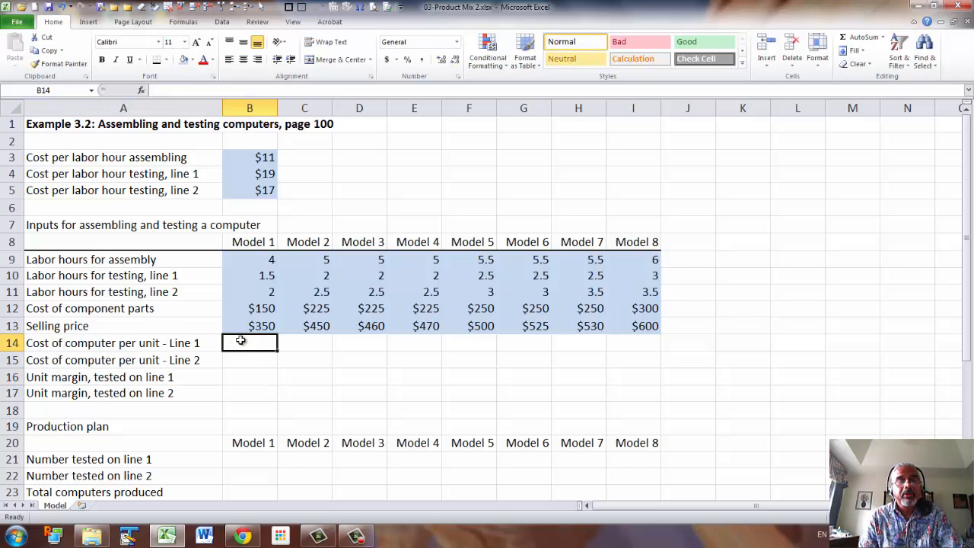
Create named ranges for the three labor cost inputs in A3:B5, using the labels in the left column as names
left_click(53, 158)
left_click_drag(218, 160, 252, 191)
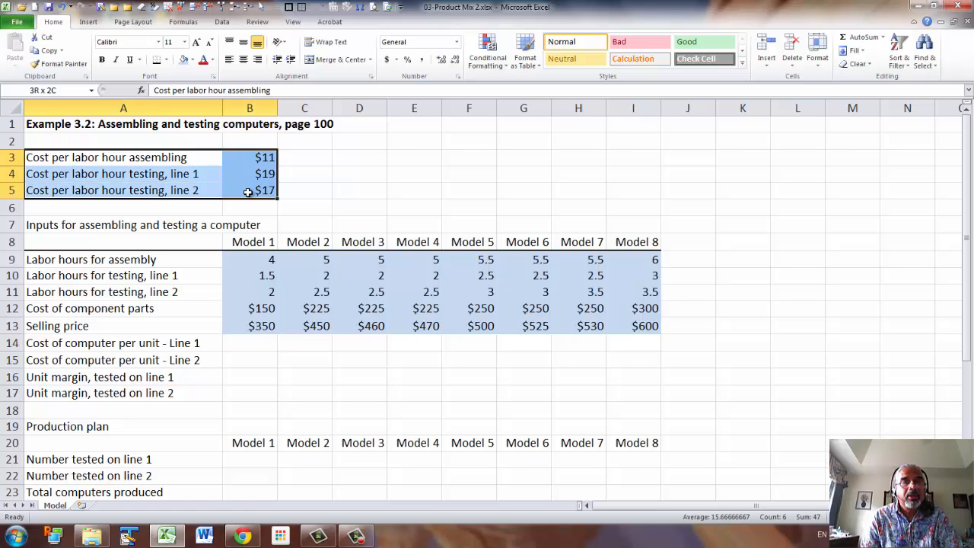
left_click(183, 22)
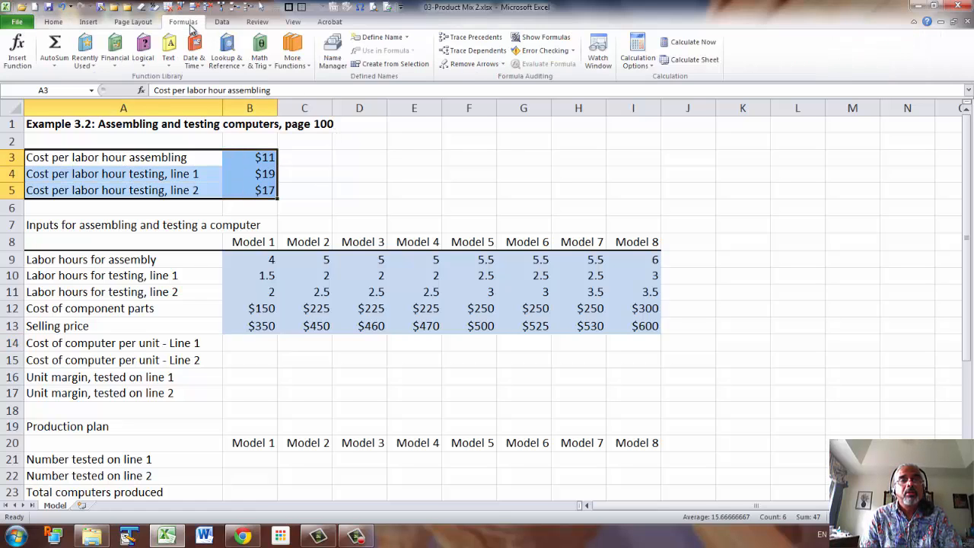
left_click(396, 65)
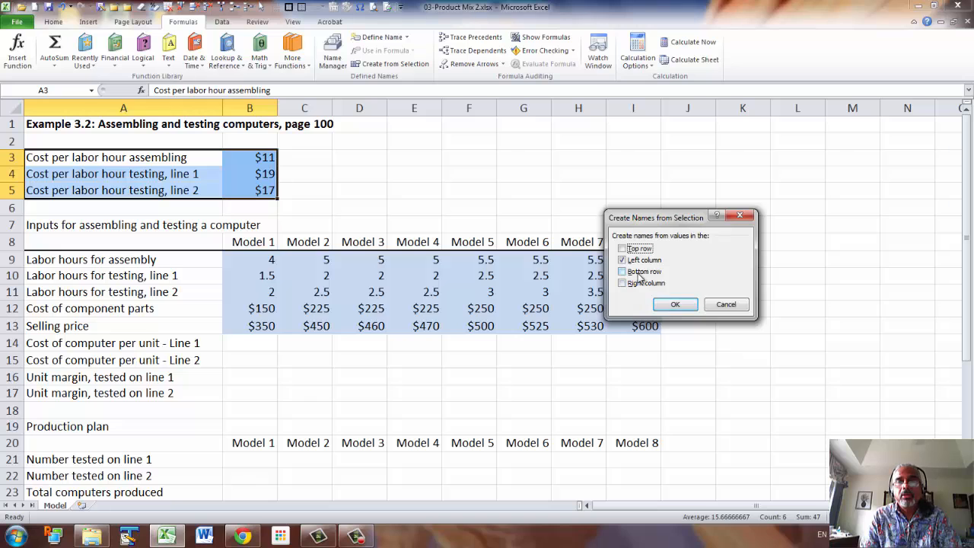
left_click(690, 309)
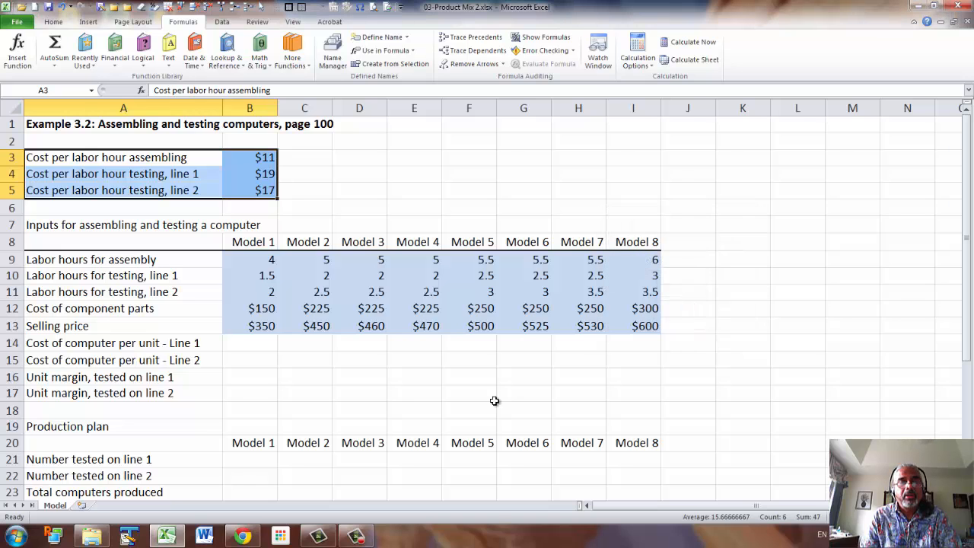
Enter the Line 1 unit cost formula =B9*Cost_per_labor_hour_assembling+B10*Cost_per_labor_hour_testing__line_1+B12 for Model 1 in B14
left_click(244, 346)
type("=")
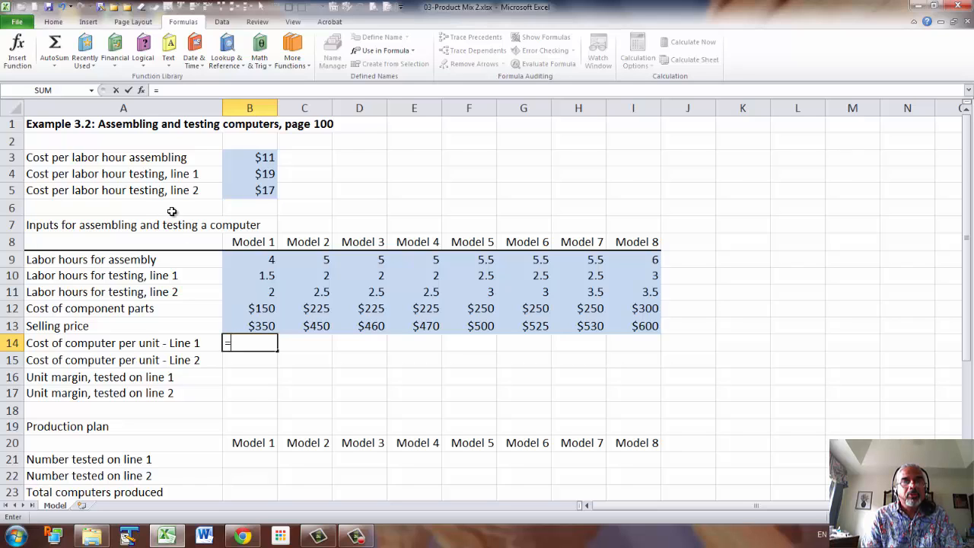
left_click(259, 262)
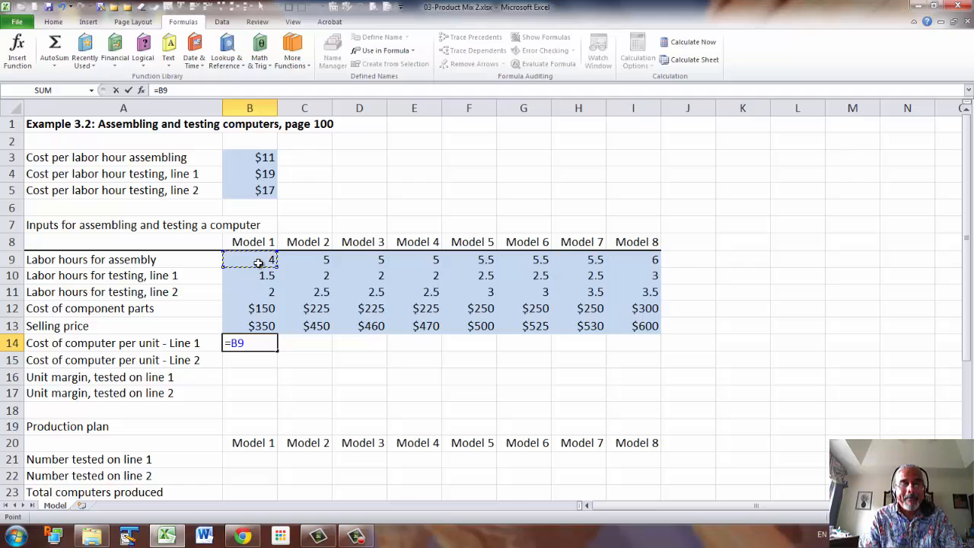
type("*")
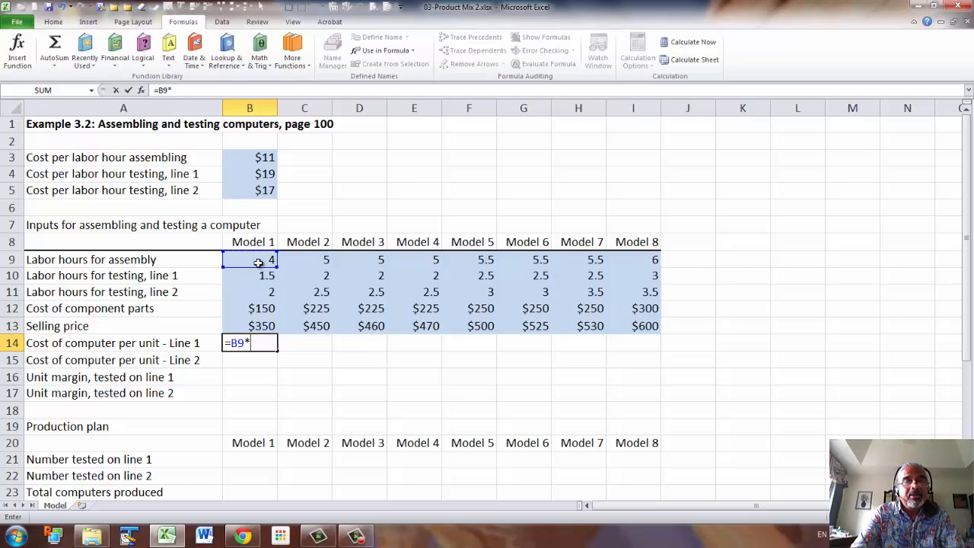
left_click(246, 158)
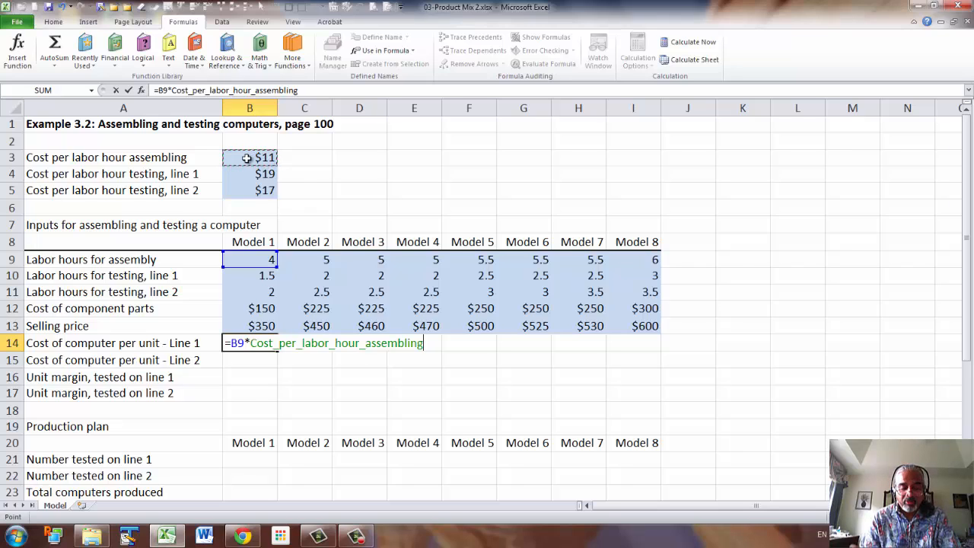
type("+")
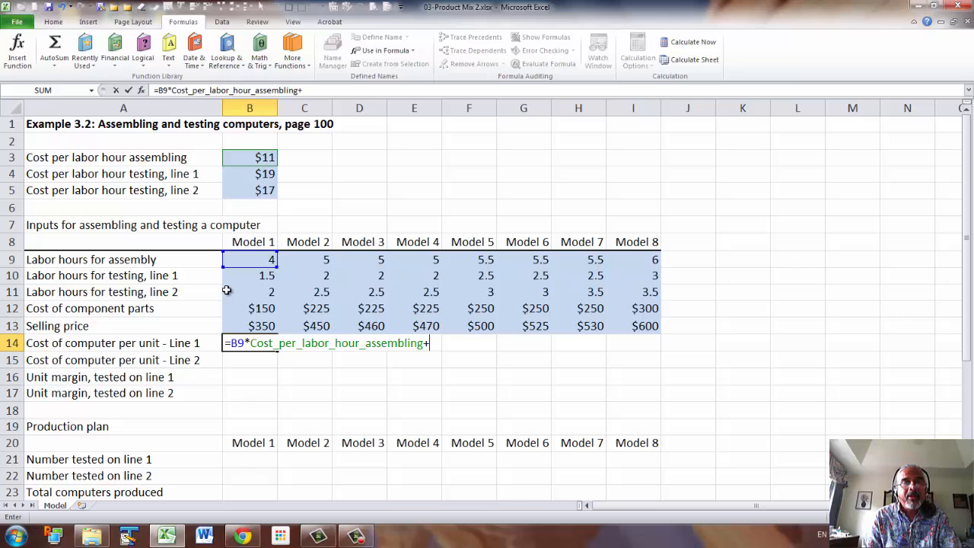
left_click(253, 277)
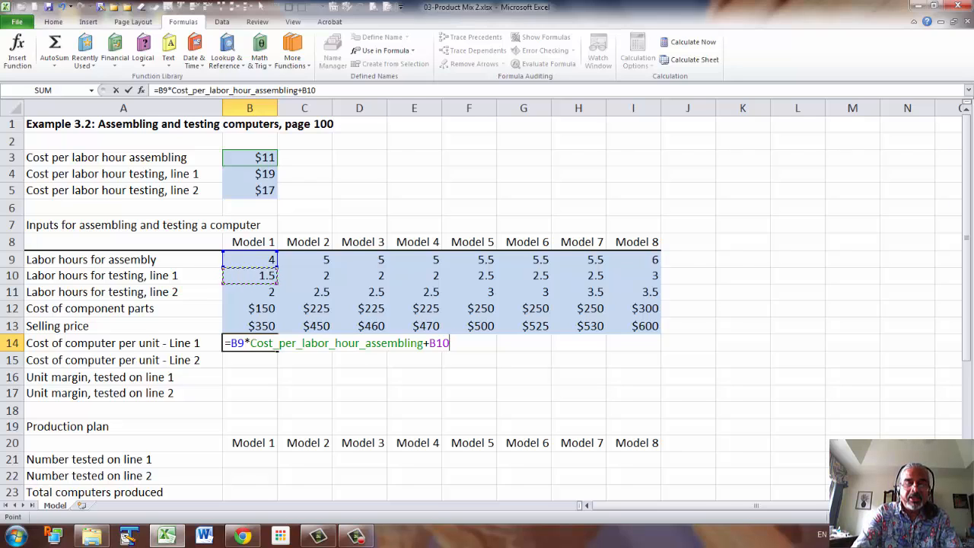
type("*")
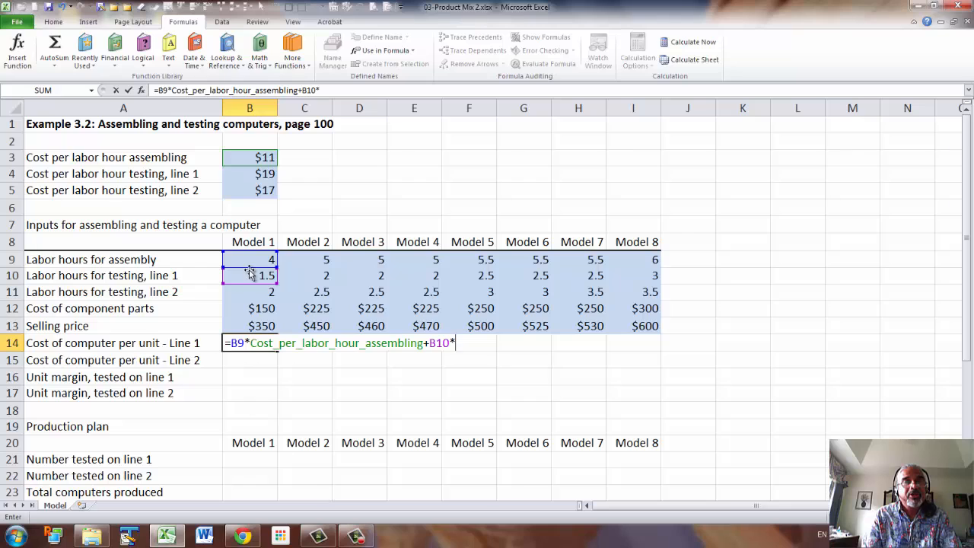
left_click(263, 174)
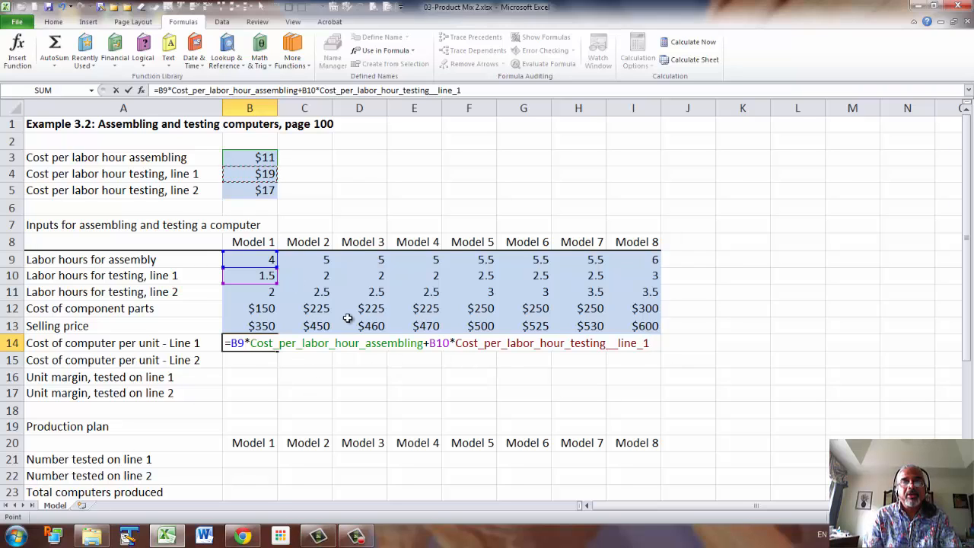
type("+")
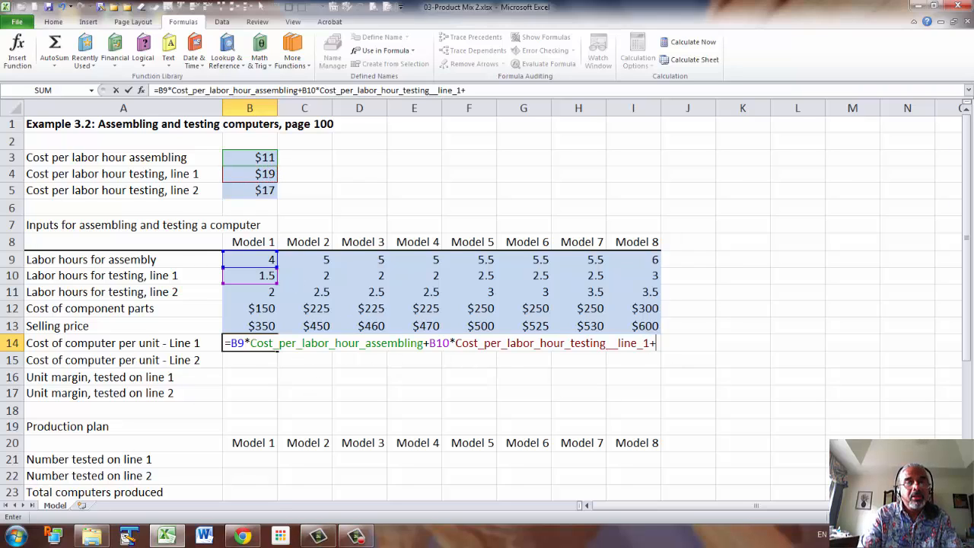
left_click(252, 308)
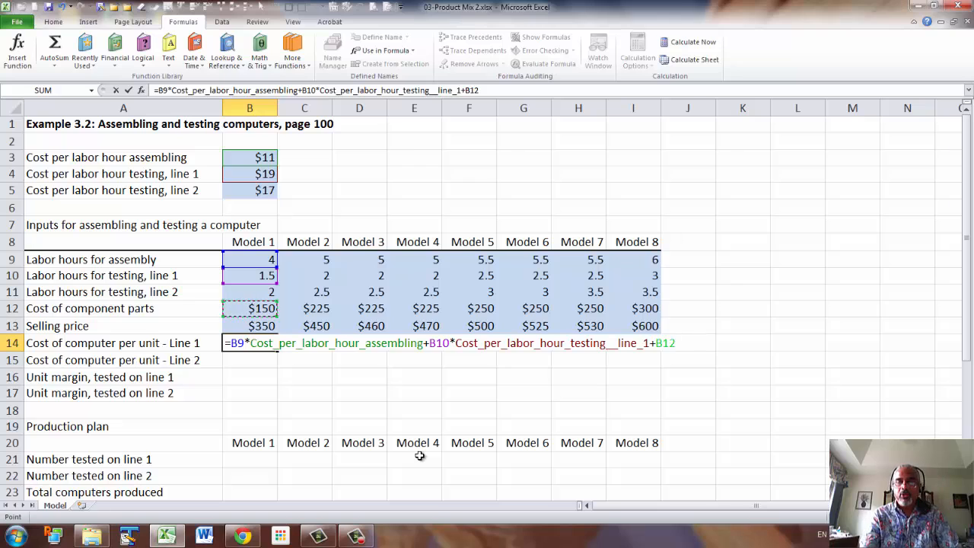
key("Return")
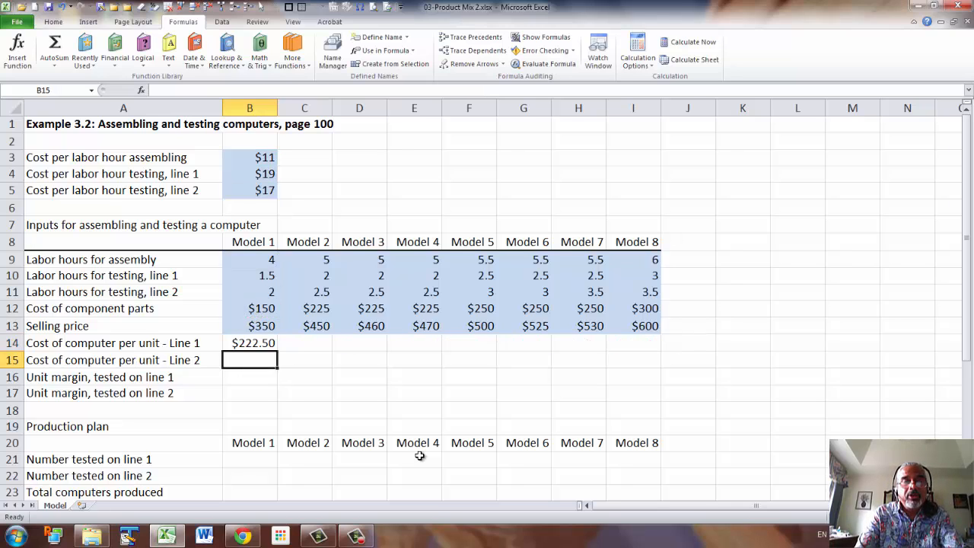
Enter =B9*Cost_per_labor_hour_assembling+B11*Cost_per_labor_hour_testing__line_2+B12 in B15 and fill both unit cost formulas from B14:B15 across to column I
type("=")
left_click(258, 260)
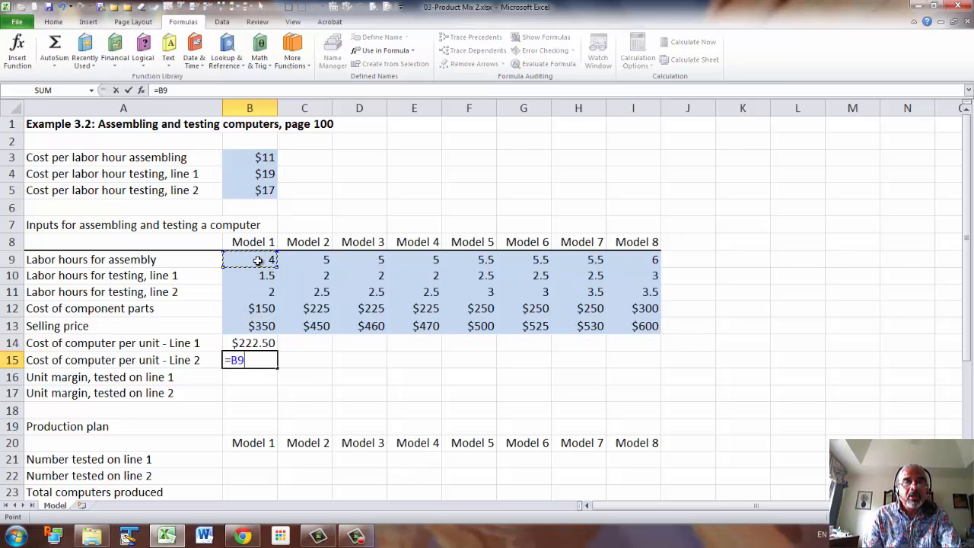
type("*")
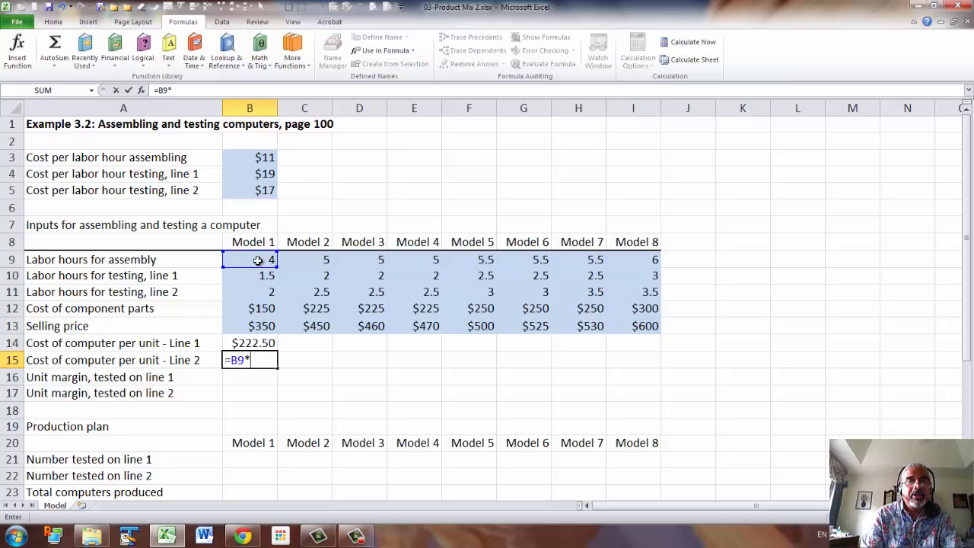
left_click(265, 157)
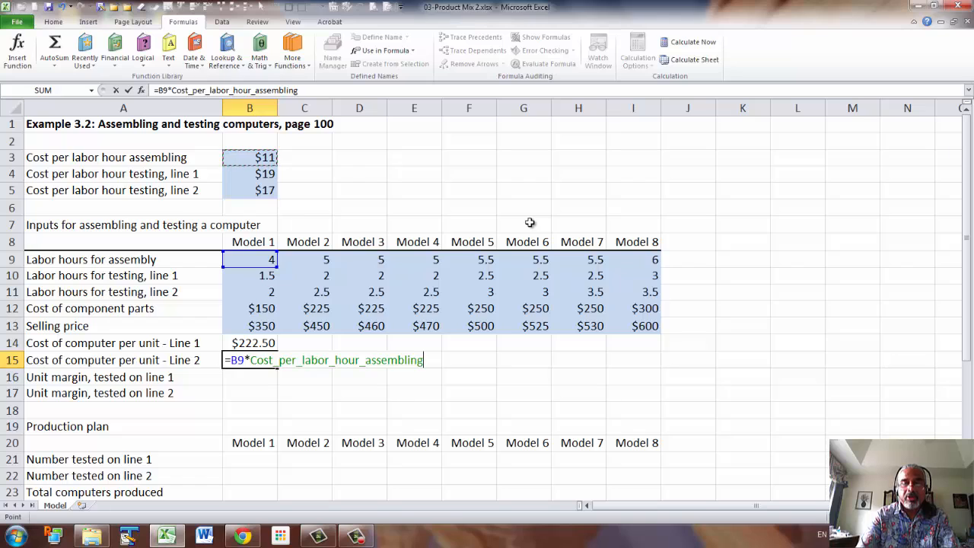
left_click(268, 292)
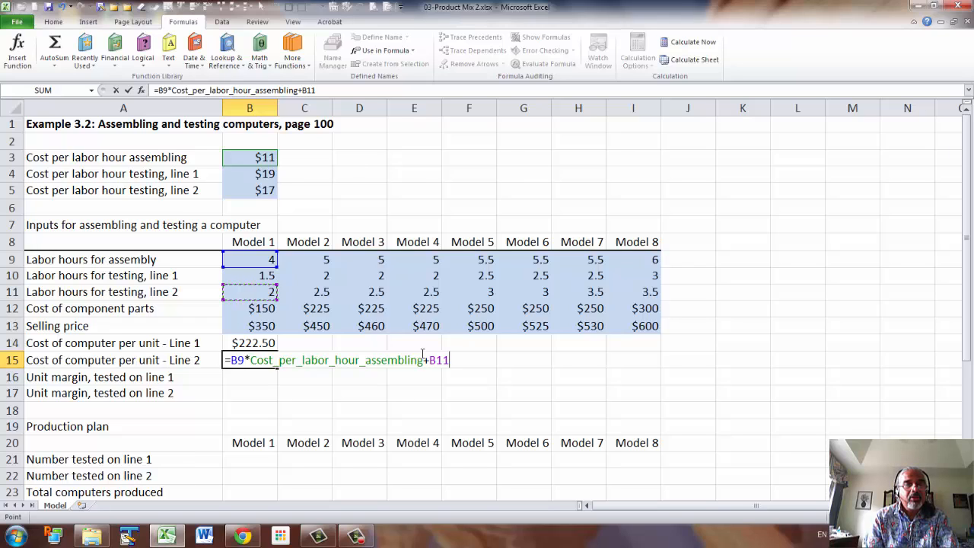
type("*")
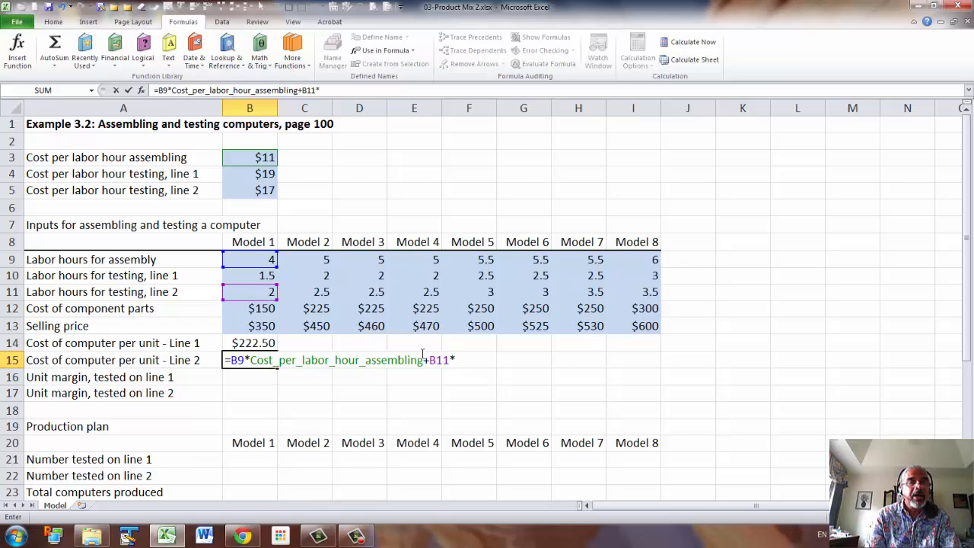
left_click(261, 192)
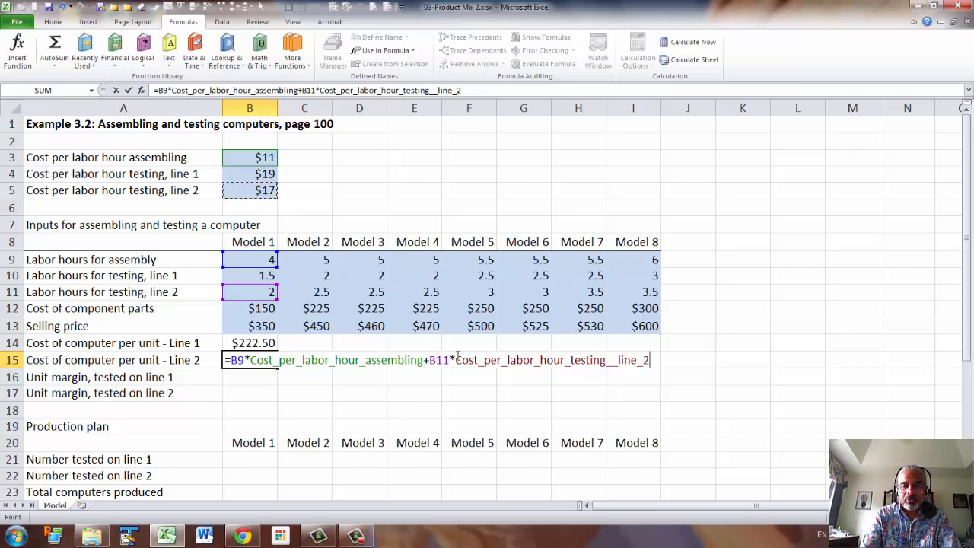
type("+")
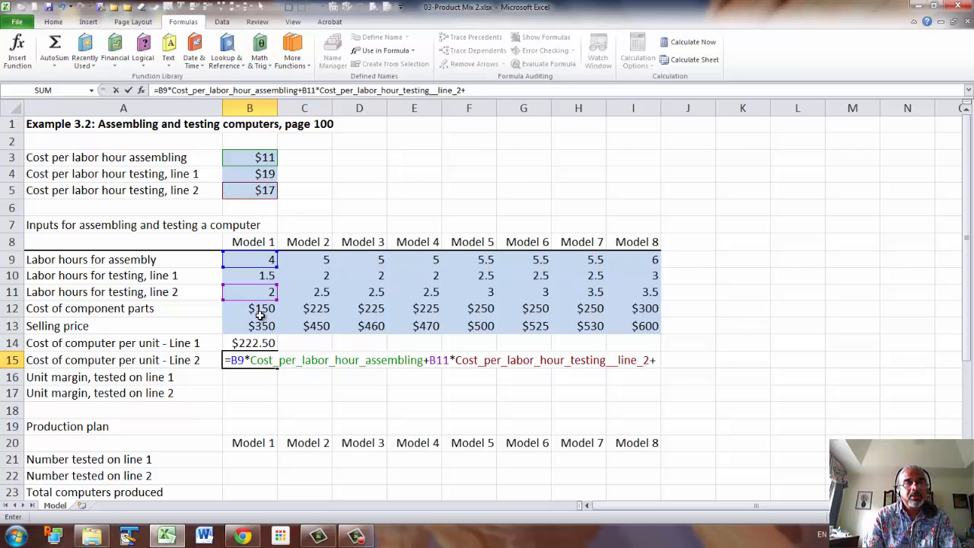
left_click(260, 309)
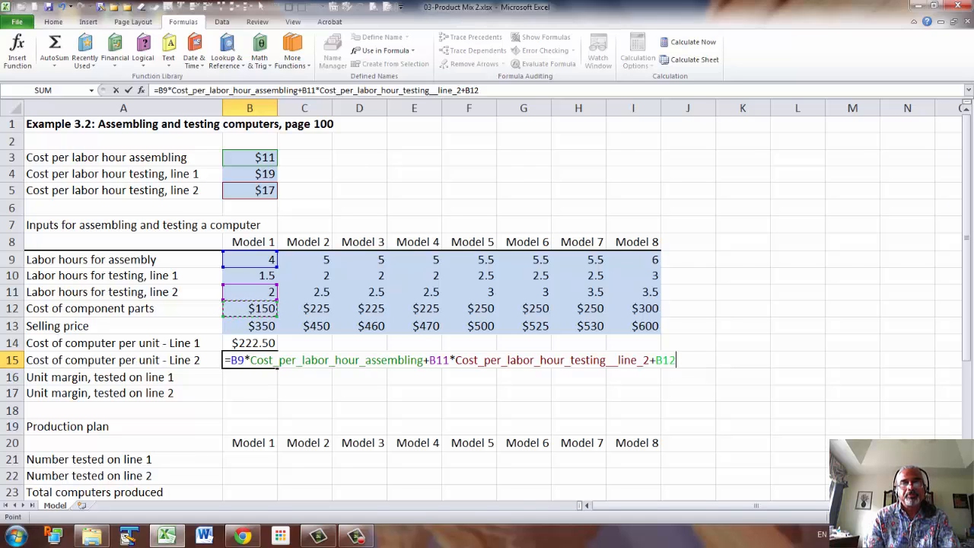
key("Return")
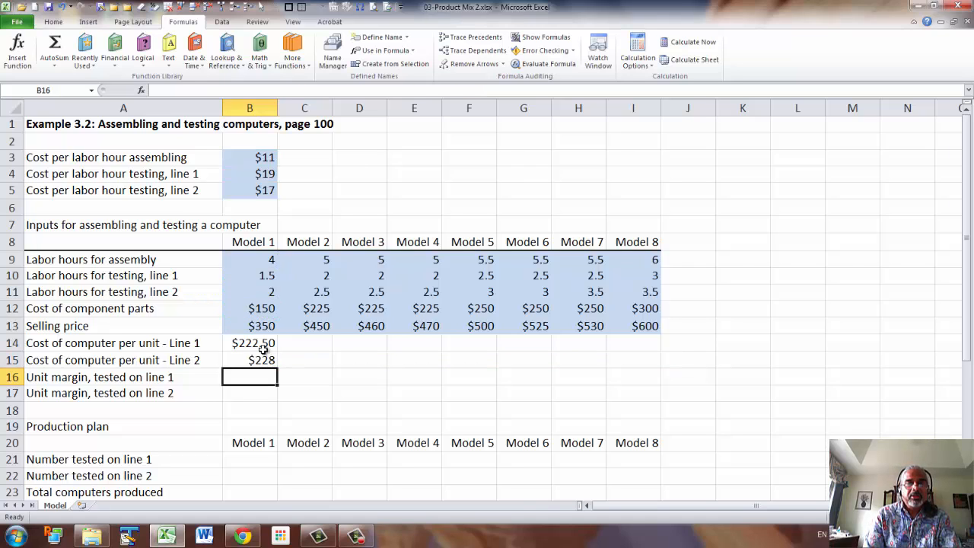
left_click_drag(262, 347, 658, 387)
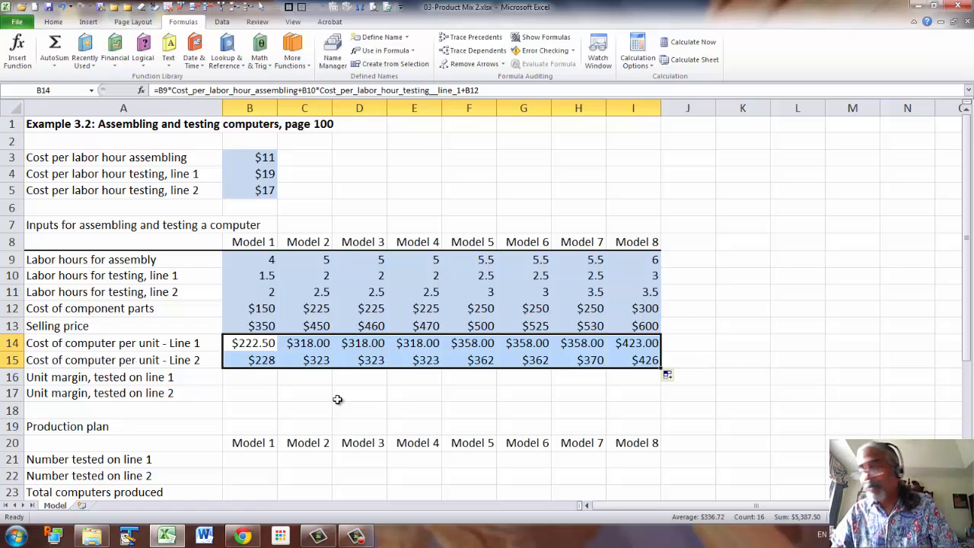
Enter the unit margin formula =B$13-B14 for Model 1 in B16 and fill it down to B17
left_click(252, 379)
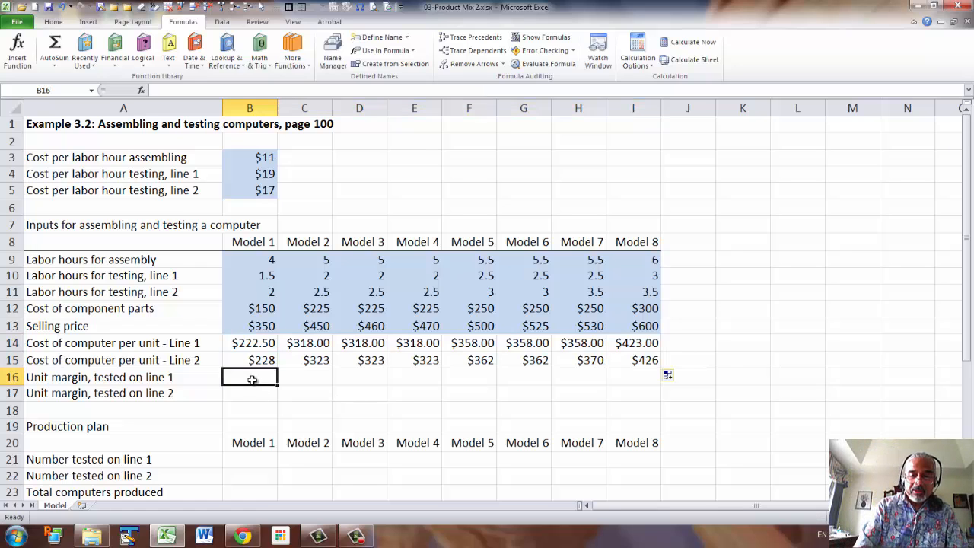
type("=")
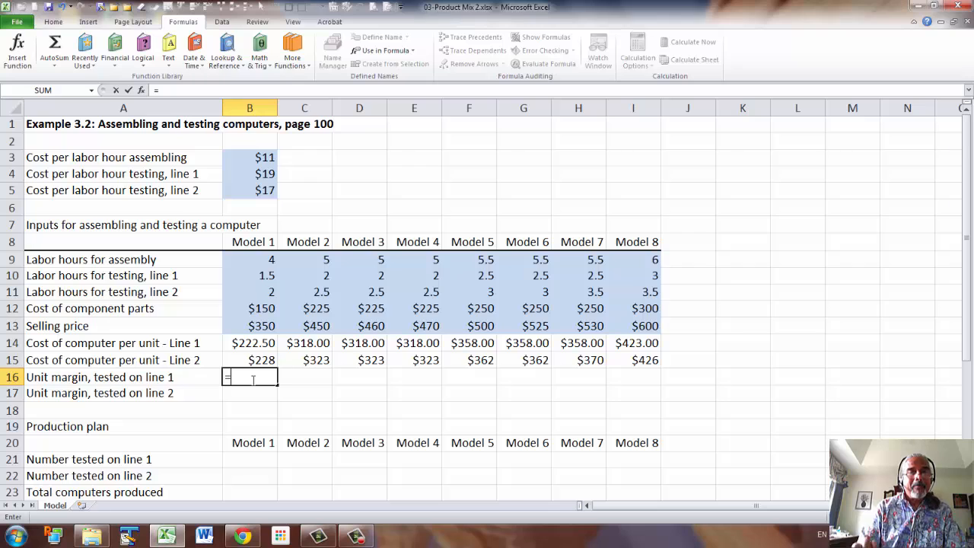
key("Up")
key("Up")
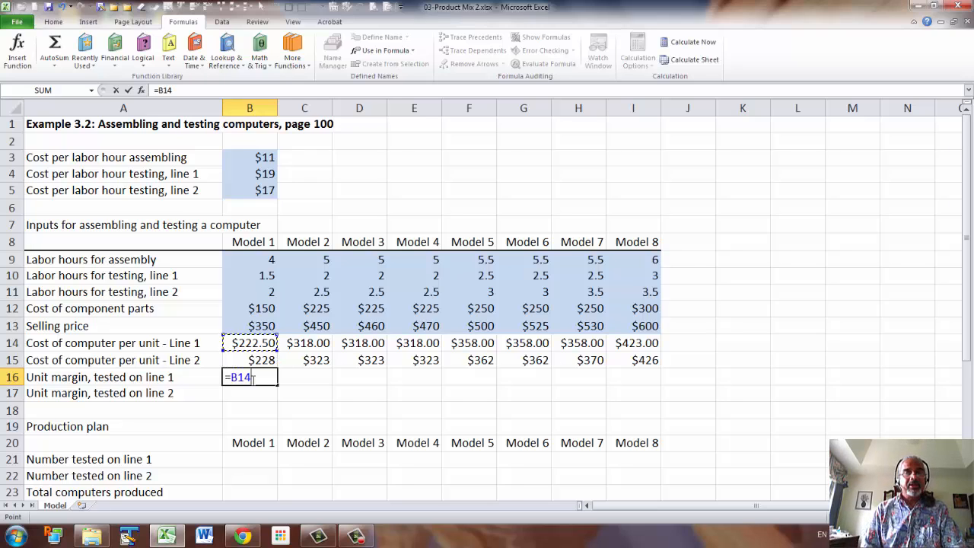
key("Up")
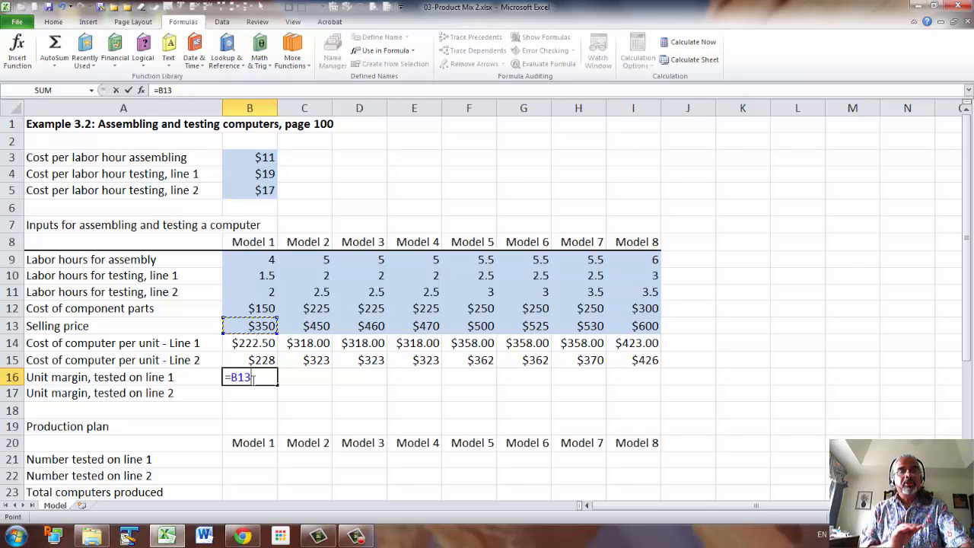
key("F4")
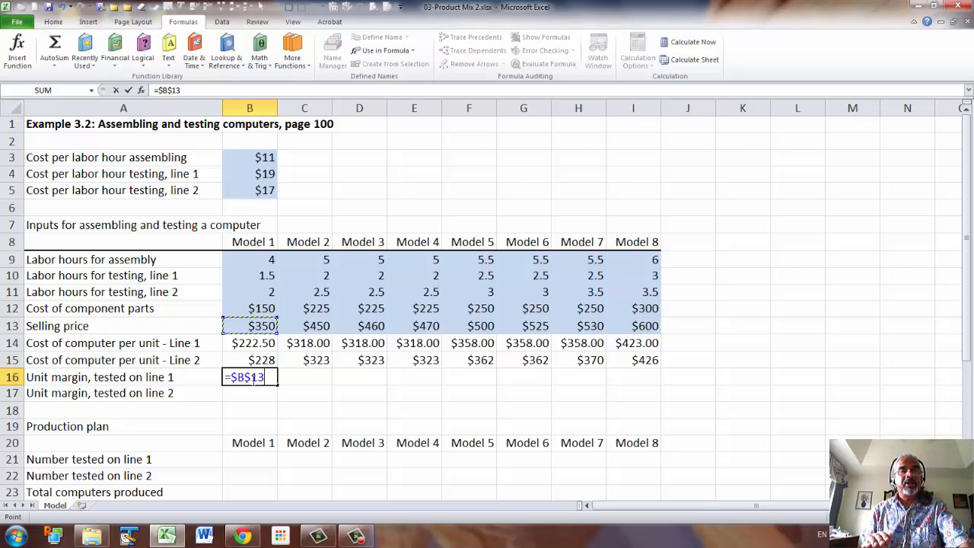
key("F4")
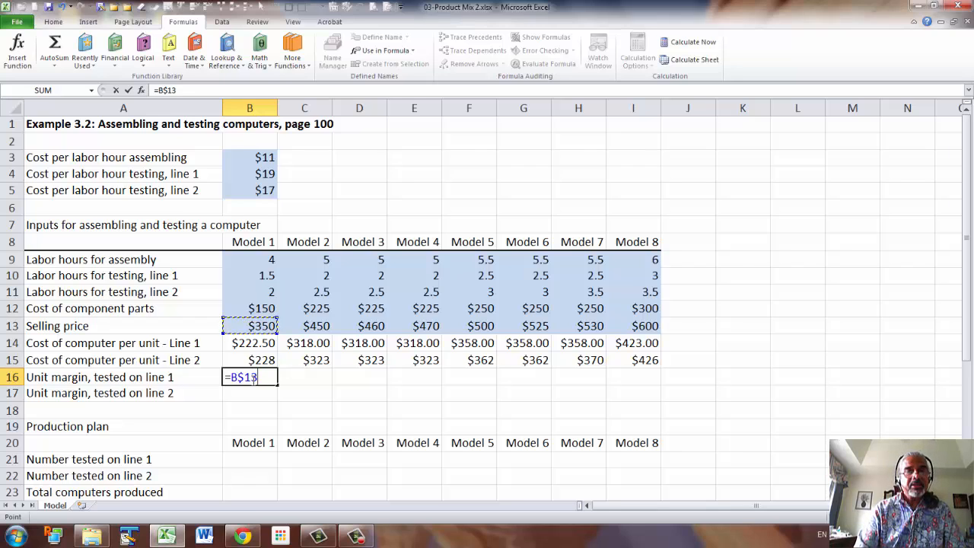
type("-")
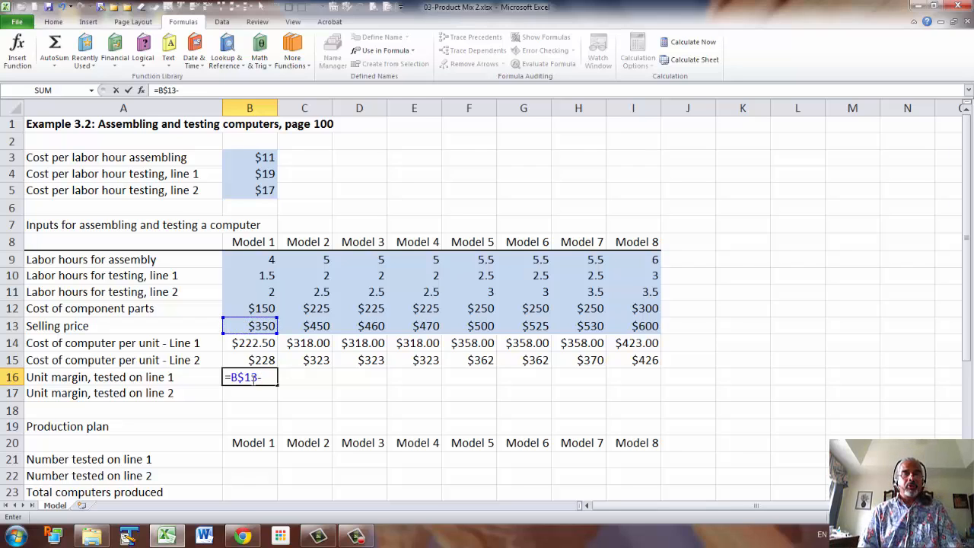
key("Up")
key("Up")
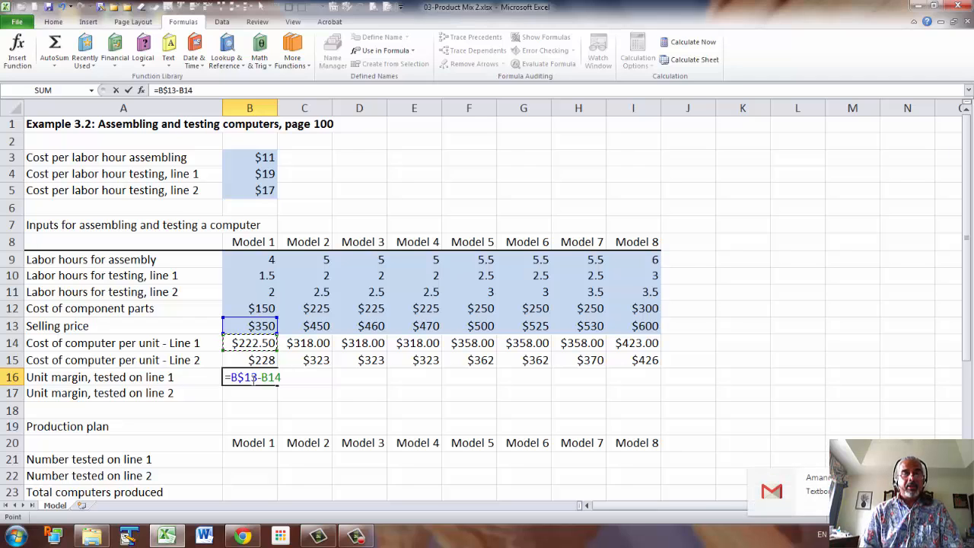
key("Return")
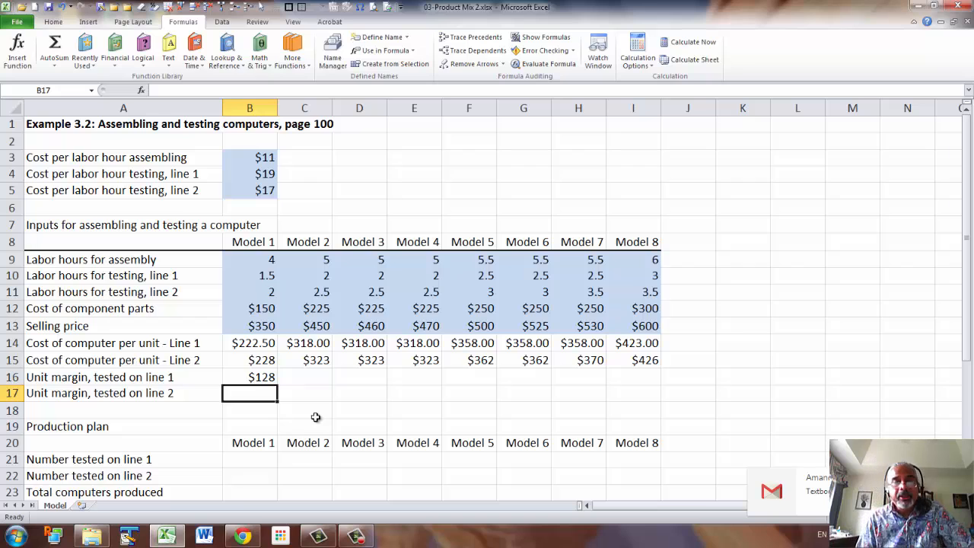
left_click(259, 376)
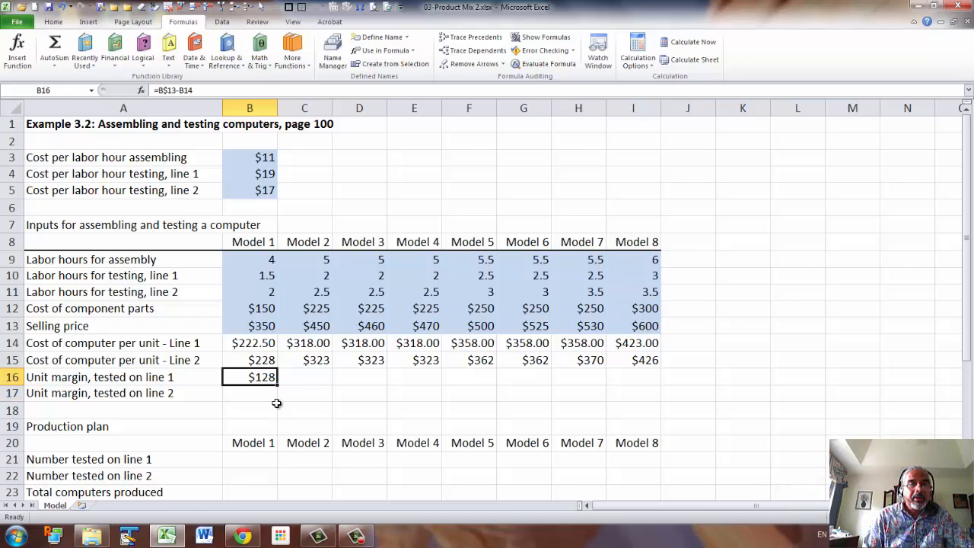
left_click_drag(278, 386, 278, 401)
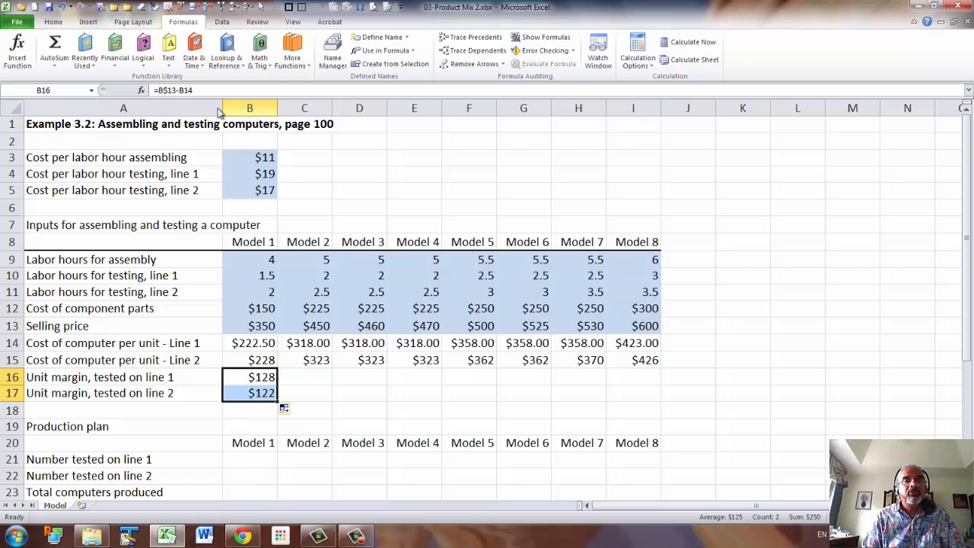
Show the unit margins in B16:B17 with two decimal places and fill both formulas across to column I
left_click(53, 22)
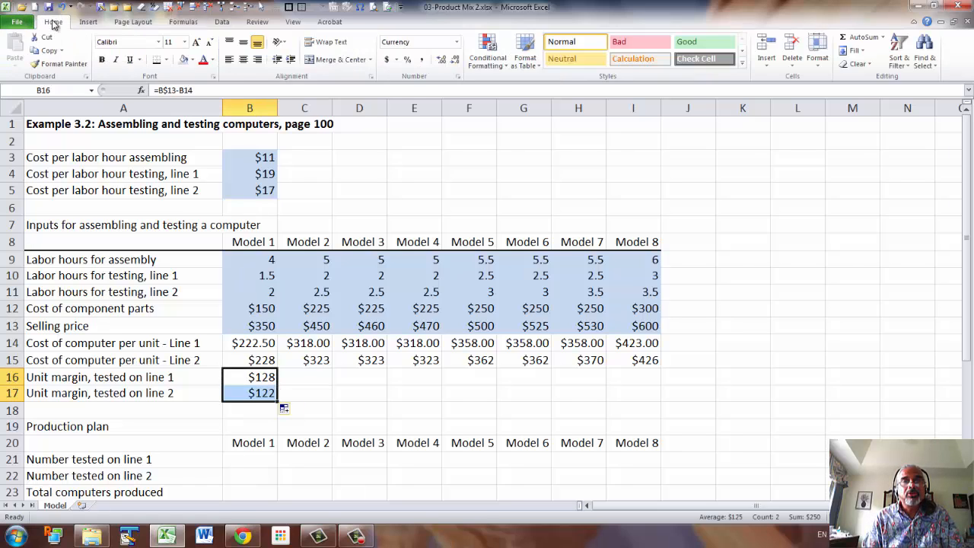
left_click(441, 60)
left_click(442, 61)
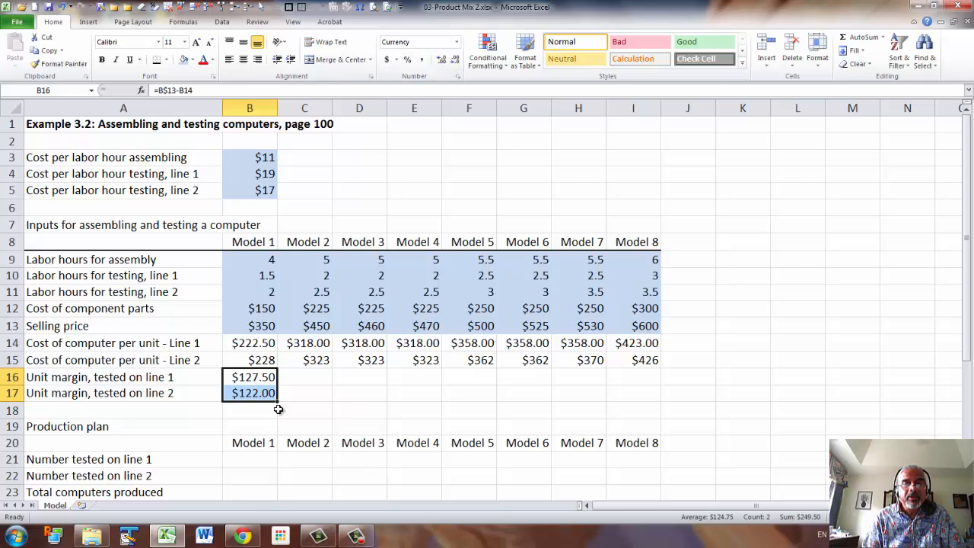
left_click_drag(279, 401, 652, 429)
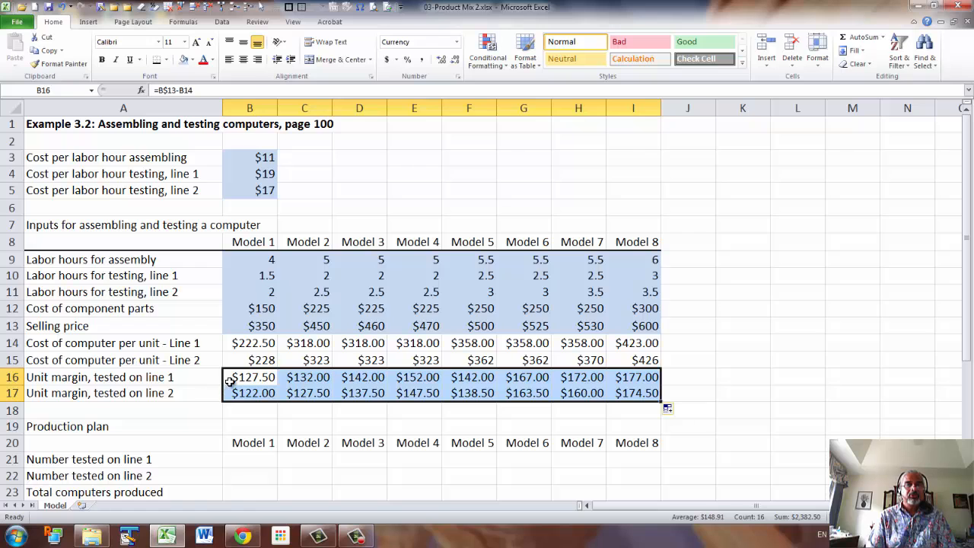
Add a bottom border under the Production plan heading row across A19:I19
scroll(238, 393, "down", 1)
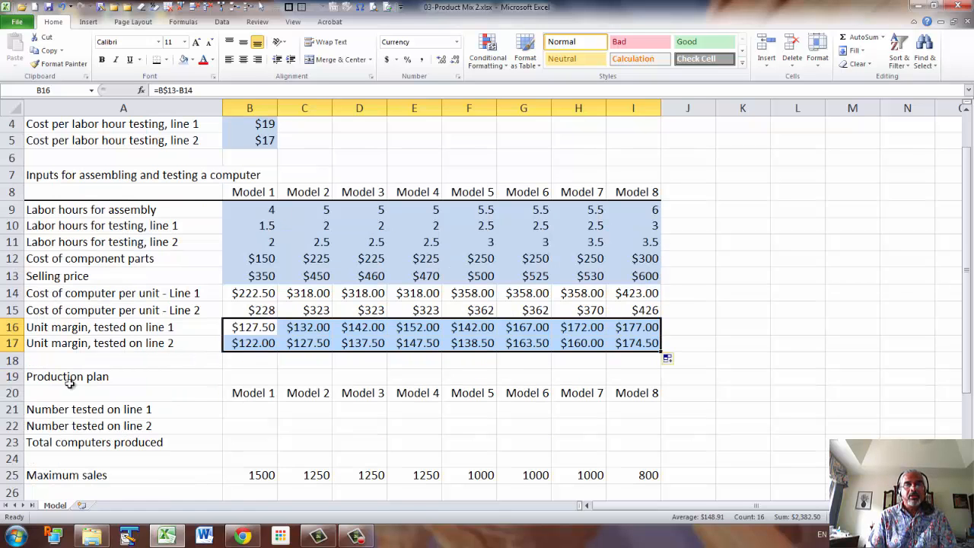
left_click(166, 379)
left_click_drag(166, 378, 619, 379)
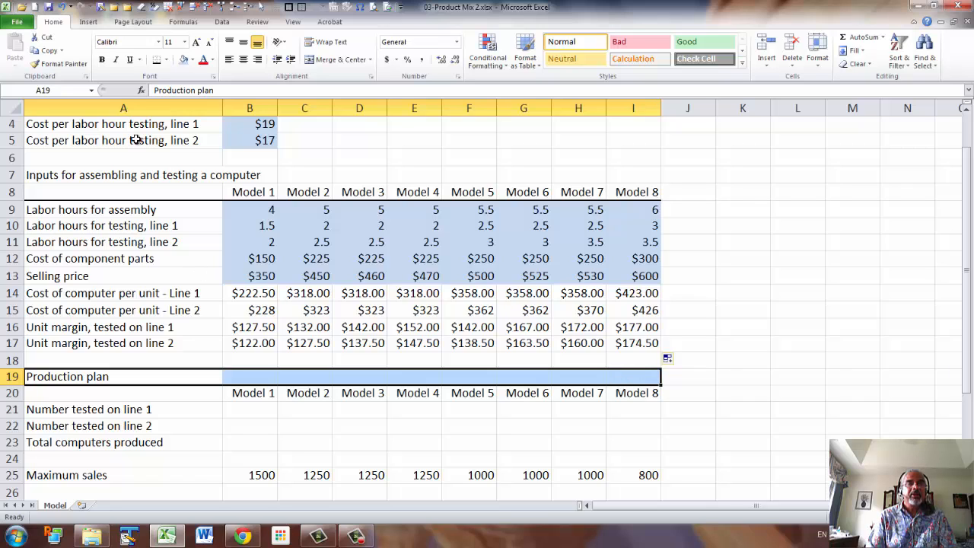
left_click(157, 61)
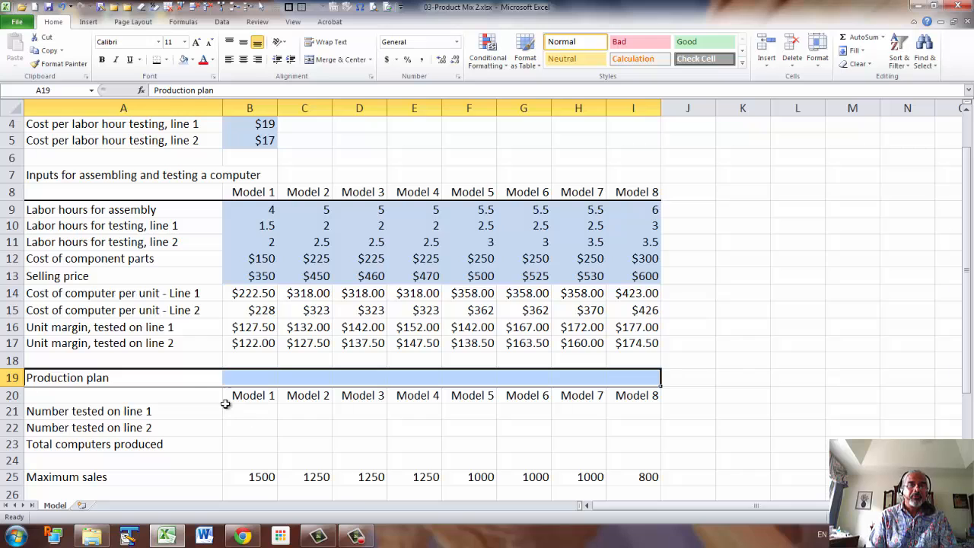
Fill the decision cells B21:I22 for the numbers tested on lines 1 and 2 with yellow
left_click_drag(245, 411, 615, 428)
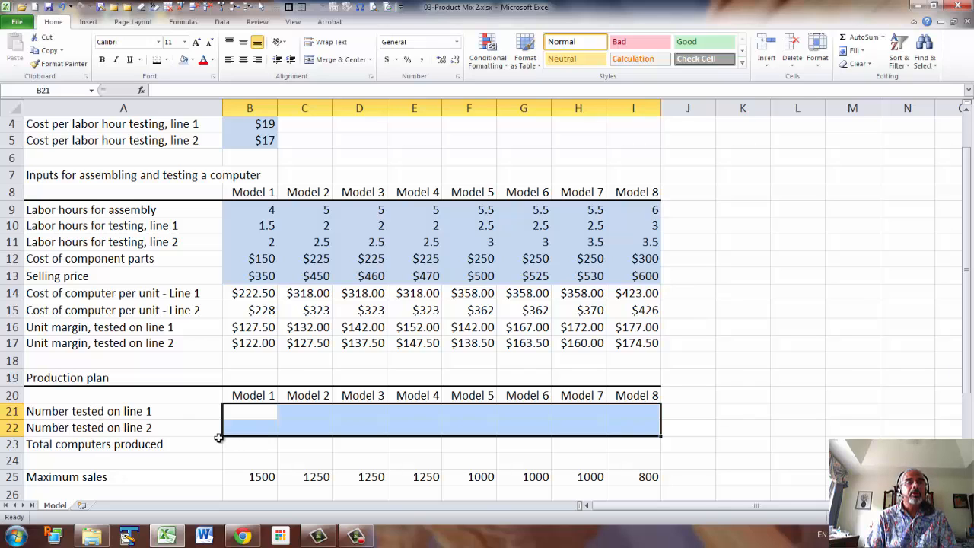
left_click(194, 60)
left_click(219, 148)
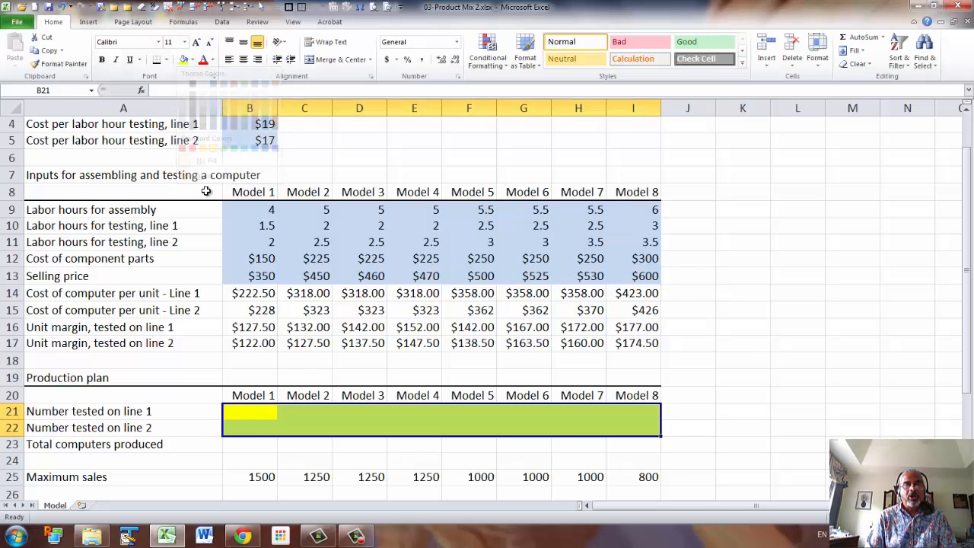
left_click(257, 413)
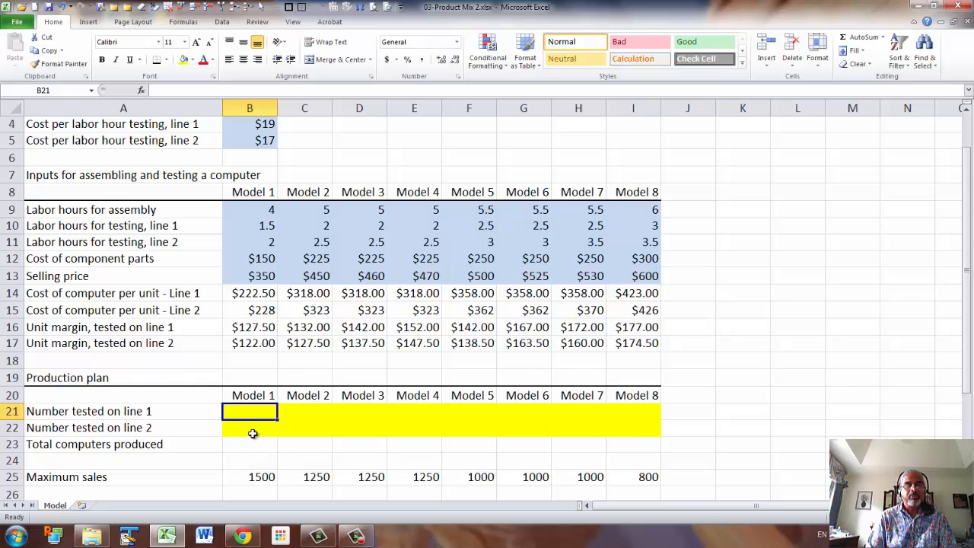
left_click(252, 430)
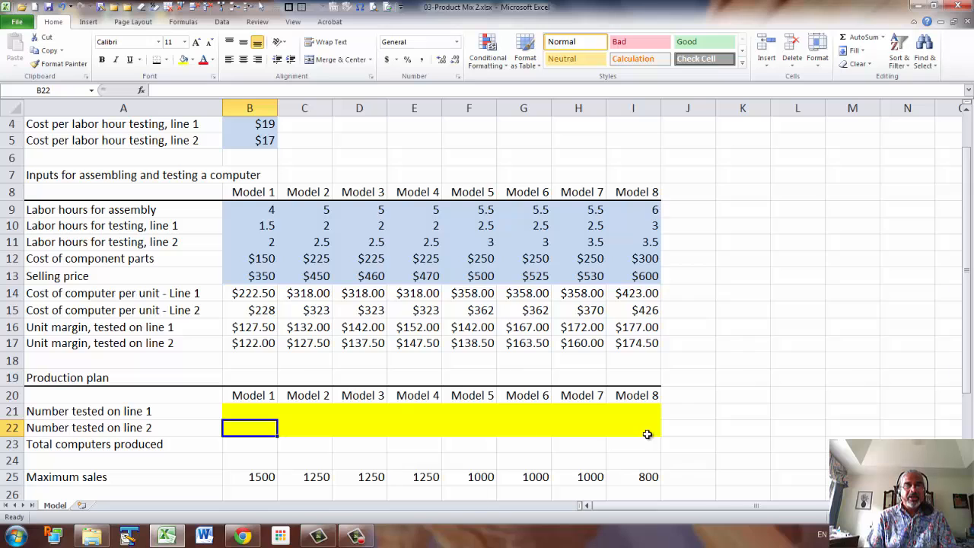
Enter the total computers produced formula =B21+B22 in B23 and the constraint sign <= in B24
left_click(252, 450)
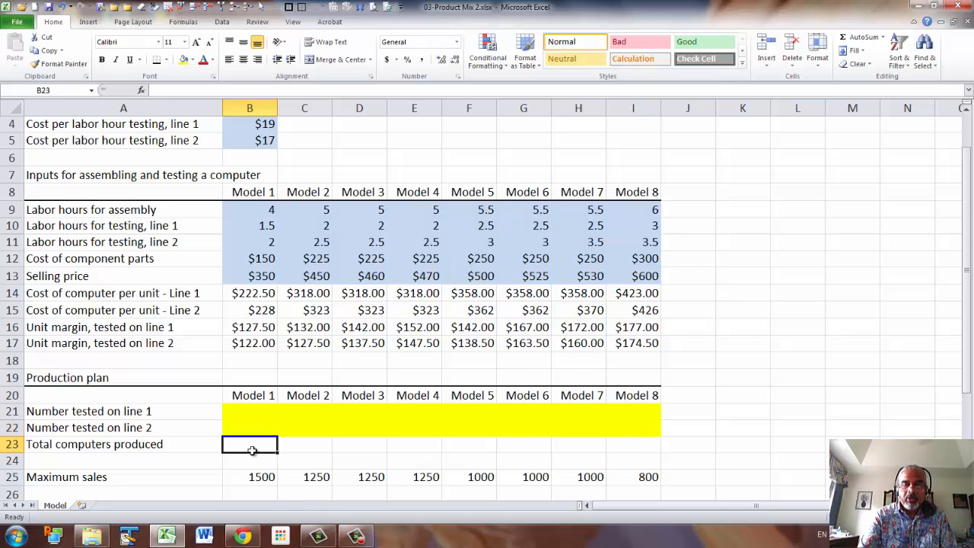
type("=B21")
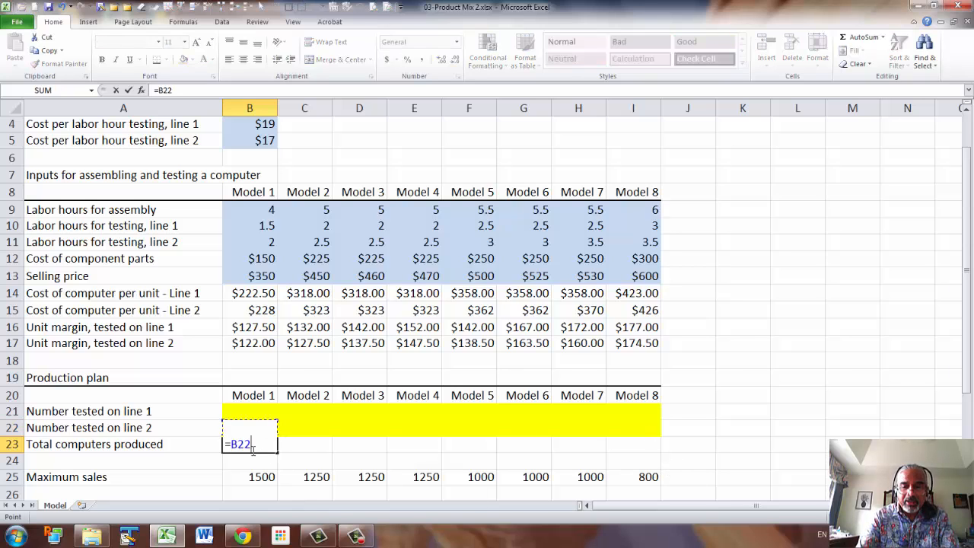
type("+B22")
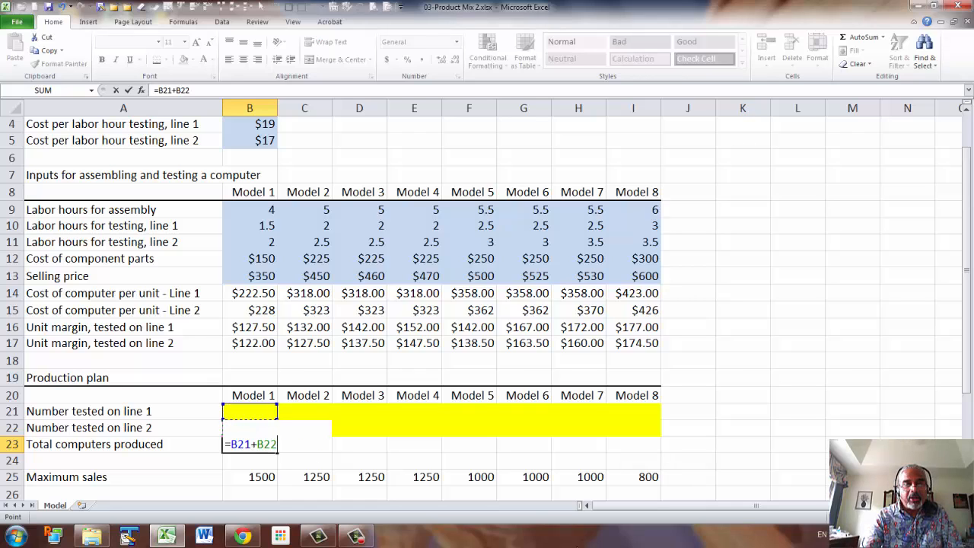
key("Return")
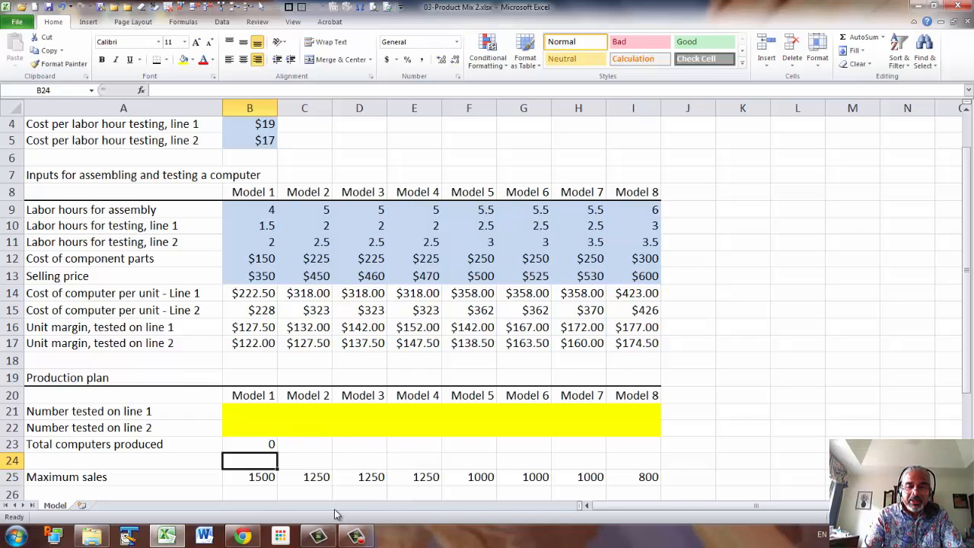
type("<")
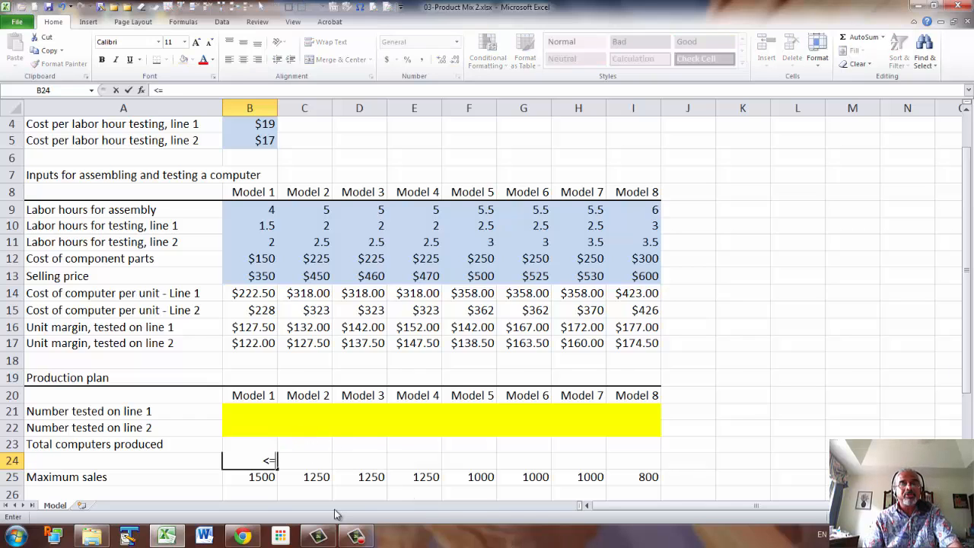
type("=")
key("Return")
Shade the maximum sales inputs in B25:I25 with the light blue used for the other input cells
scroll(319, 463, "down", 2)
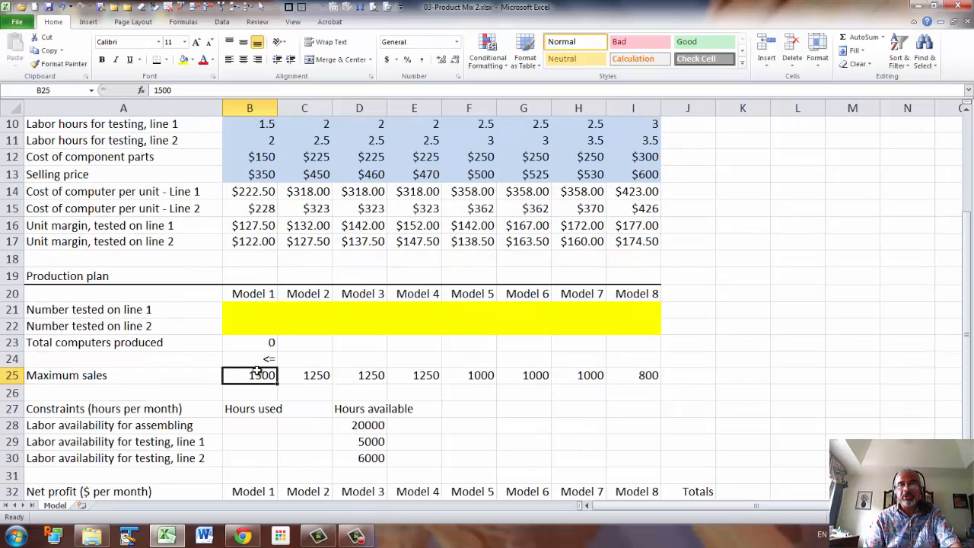
left_click_drag(262, 377, 620, 374)
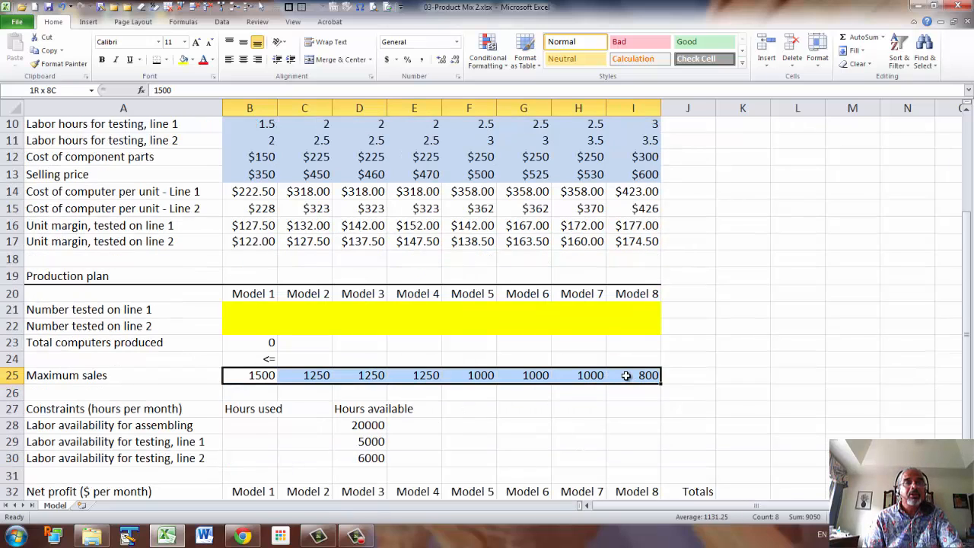
left_click(192, 60)
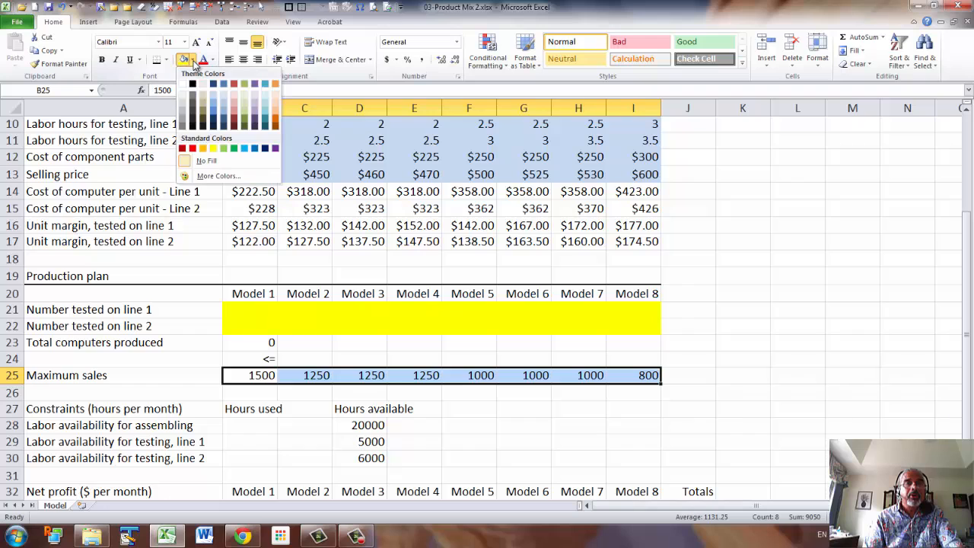
left_click(213, 94)
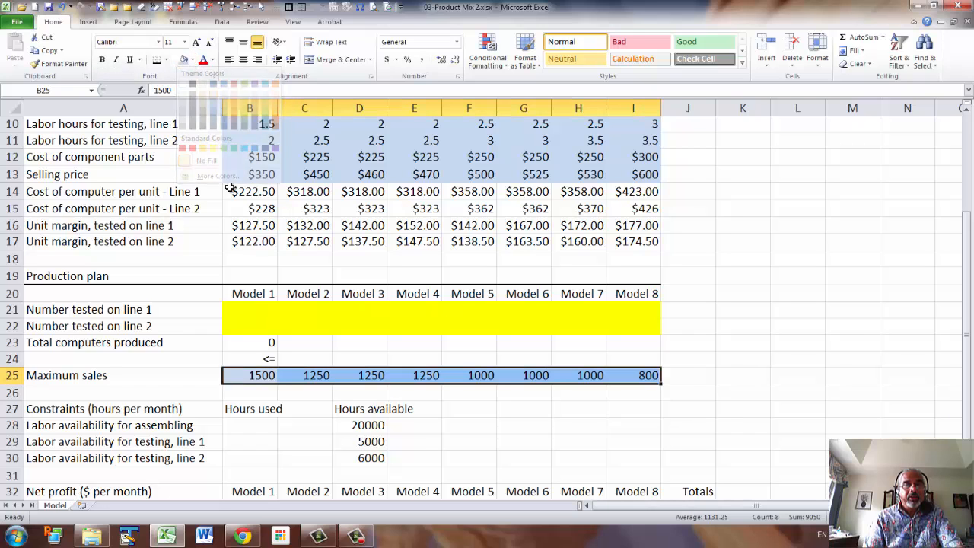
Fill the total computers produced formula and the <= sign from B23:B24 across to column I
left_click(269, 342)
left_click_drag(269, 342, 645, 374)
left_click(634, 440)
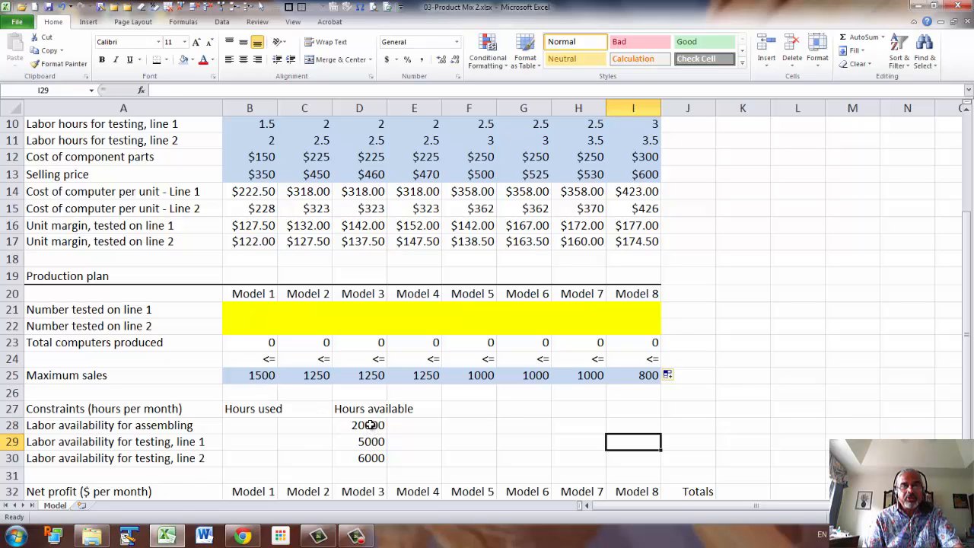
Shade the hours available inputs in D28:D30 with the same light blue fill
left_click_drag(370, 426, 374, 451)
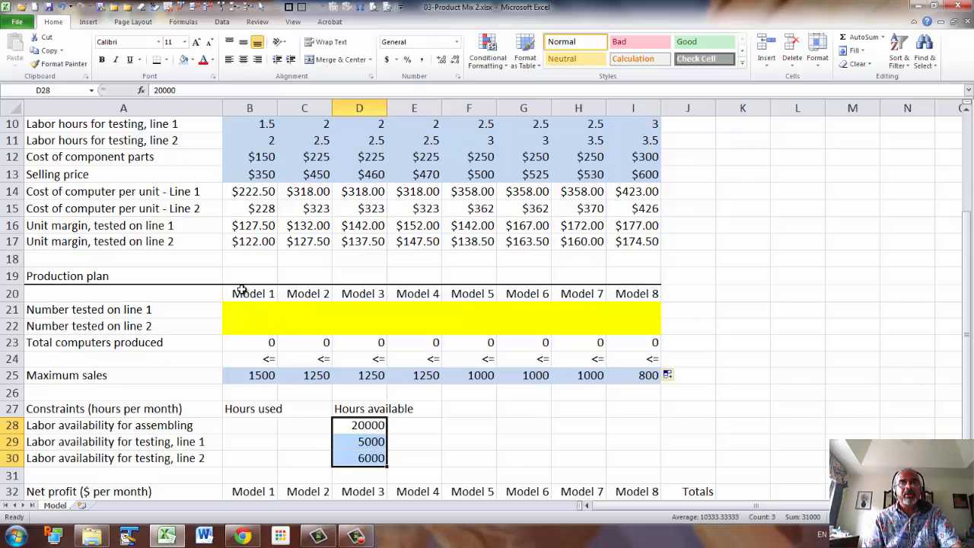
left_click(183, 59)
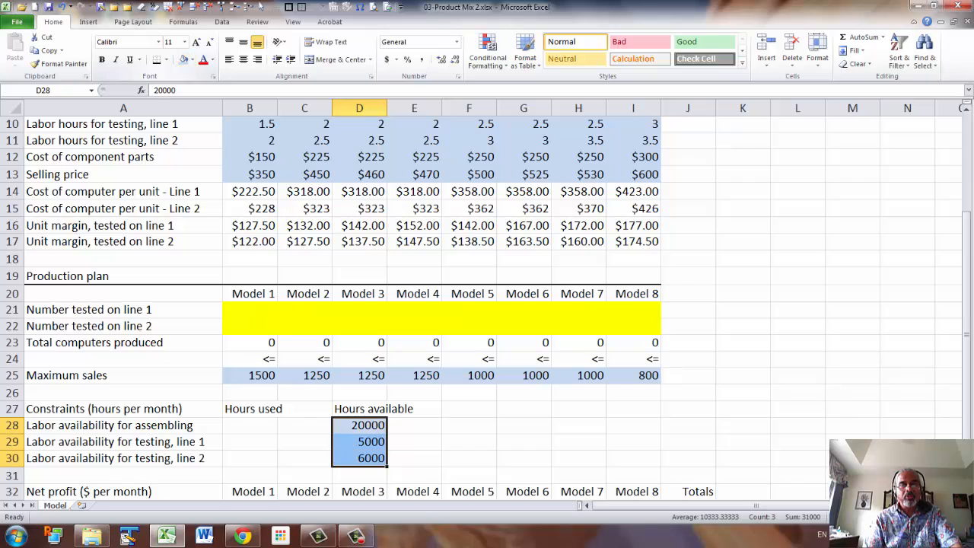
left_click(487, 445)
Create range names from the left-column labels for the production plan rows A21:I23 and the maximum sales row A25:I25
scroll(374, 431, "down", 1)
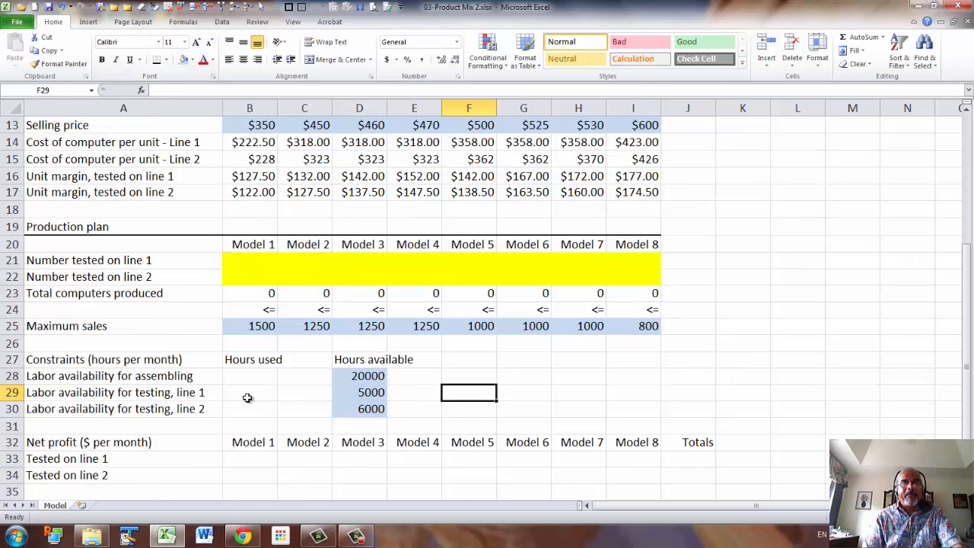
left_click(250, 379)
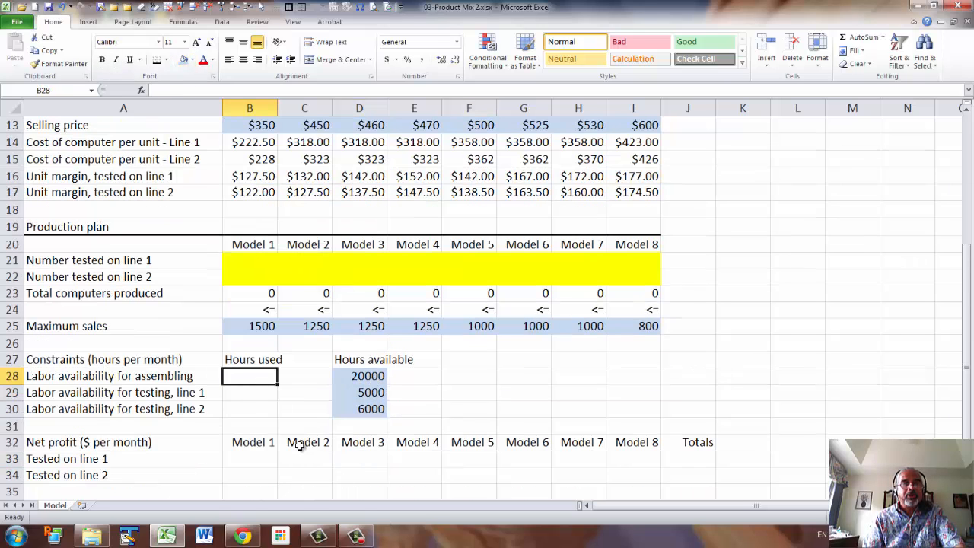
left_click(95, 259)
left_click_drag(95, 259, 622, 294)
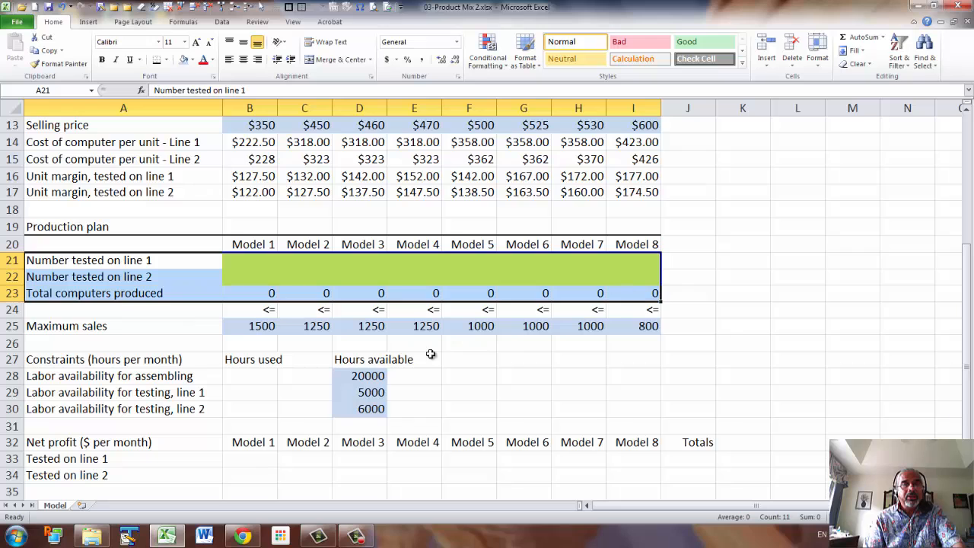
left_click(81, 327)
left_click_drag(81, 327, 641, 328)
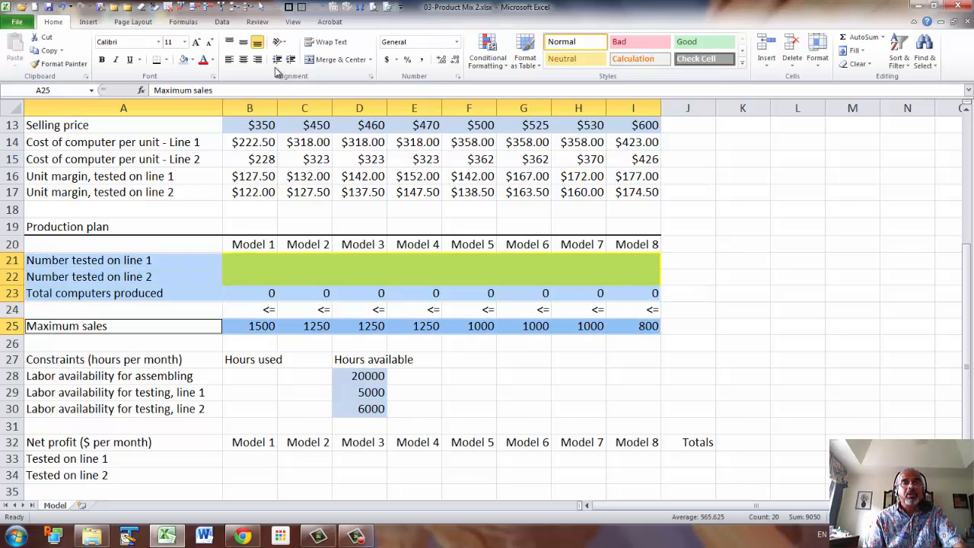
left_click(188, 22)
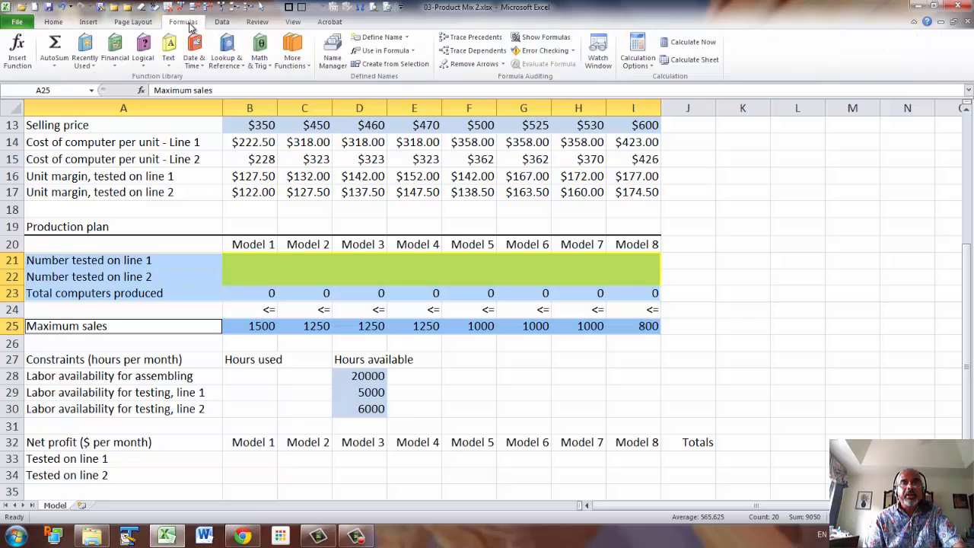
left_click(395, 65)
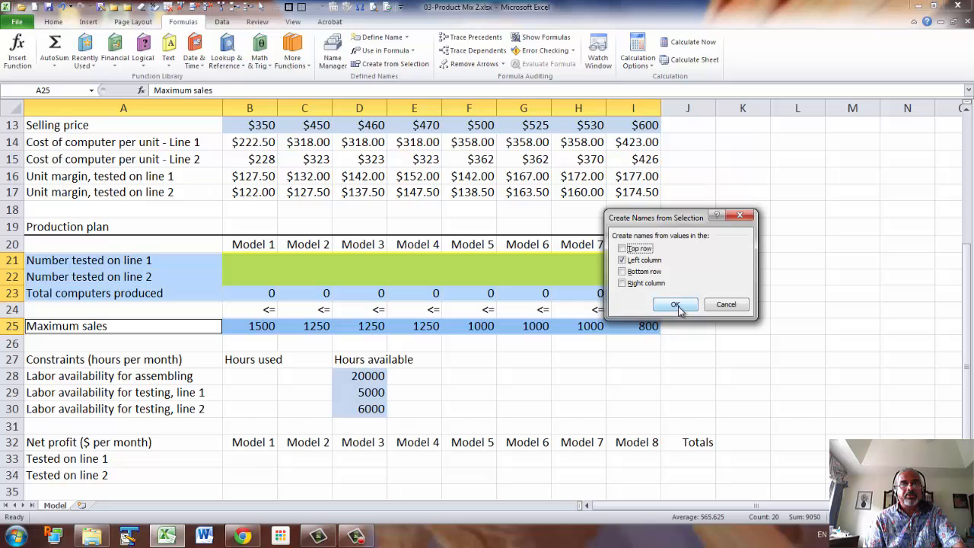
left_click(678, 306)
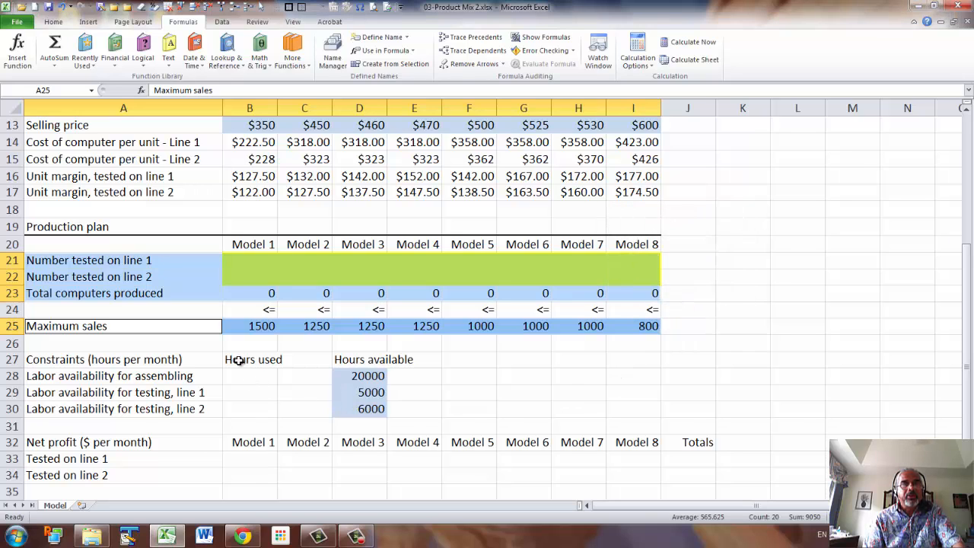
Create range names from the left-column labels for the three labor hours rows in A9:I11
scroll(239, 361, "up", 1)
scroll(239, 361, "up", 1)
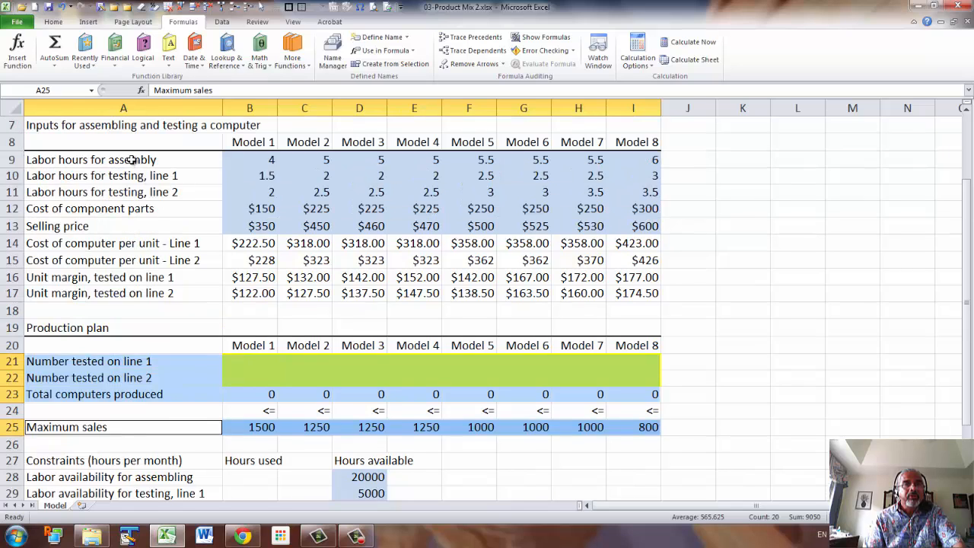
left_click_drag(131, 159, 619, 196)
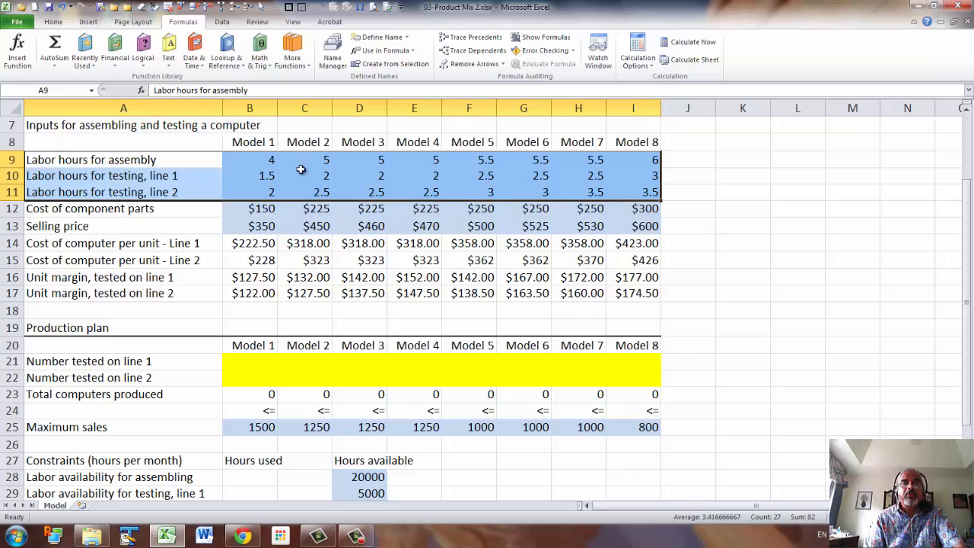
left_click(399, 64)
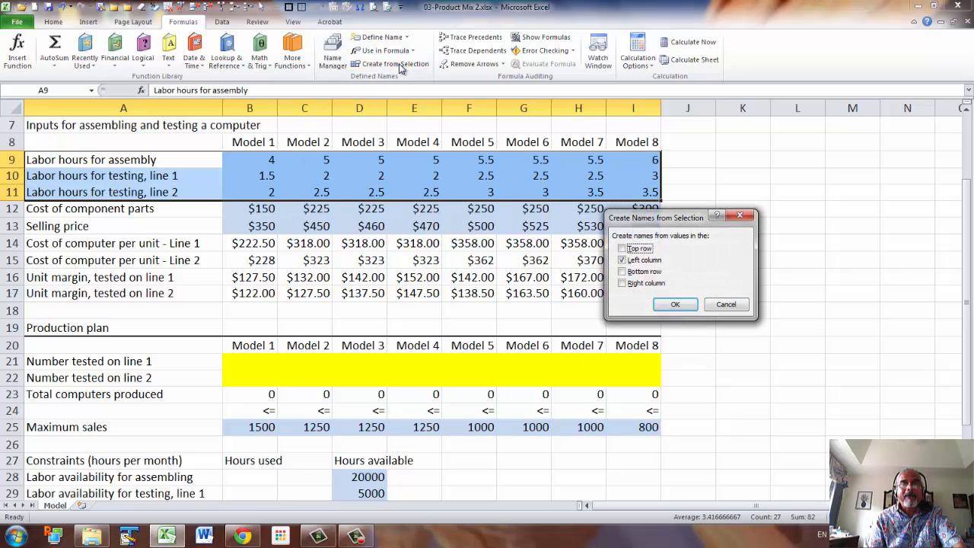
left_click(675, 304)
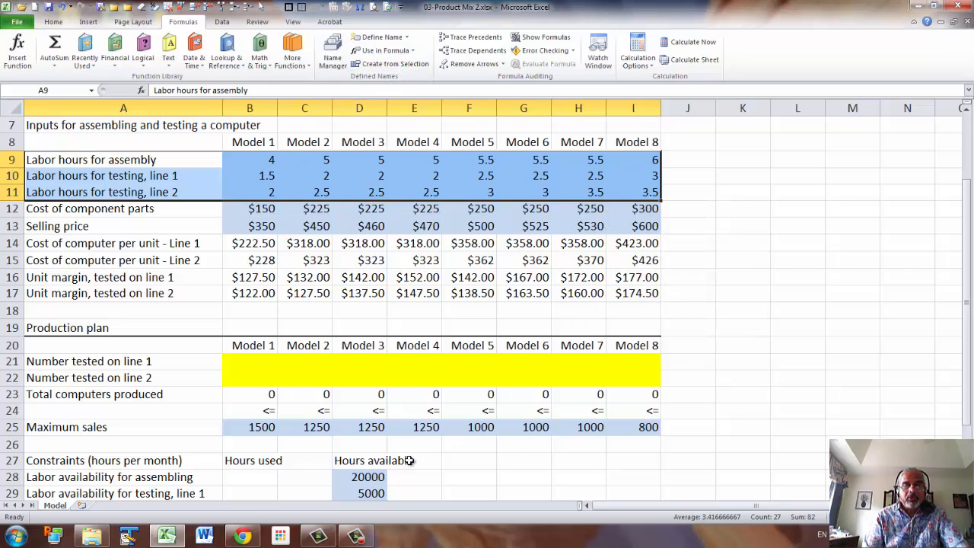
left_click(246, 475)
type("=")
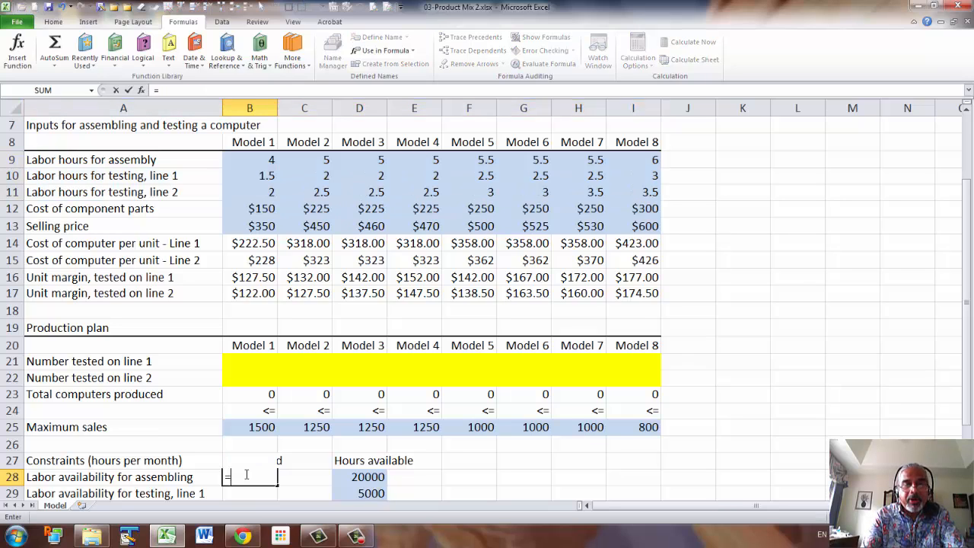
type("sump")
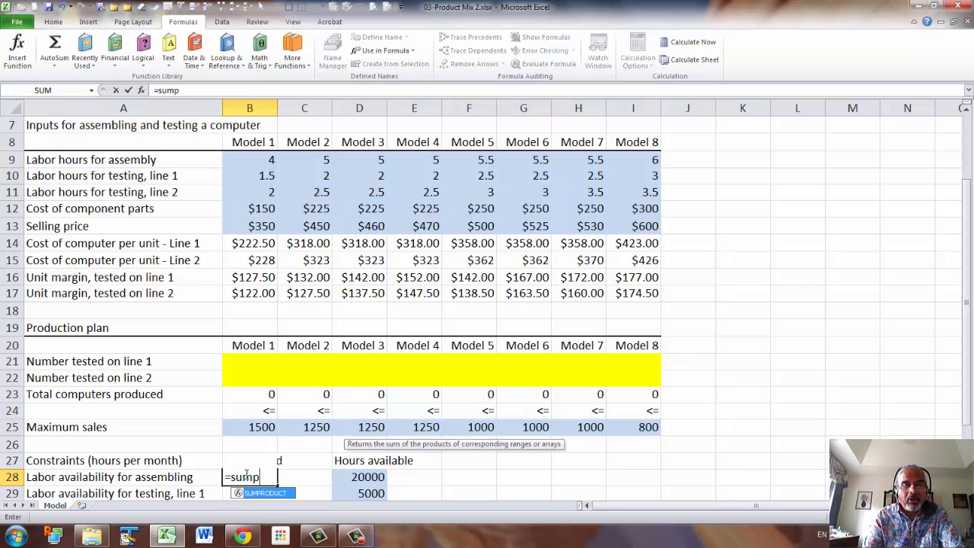
key("Tab")
type("nu")
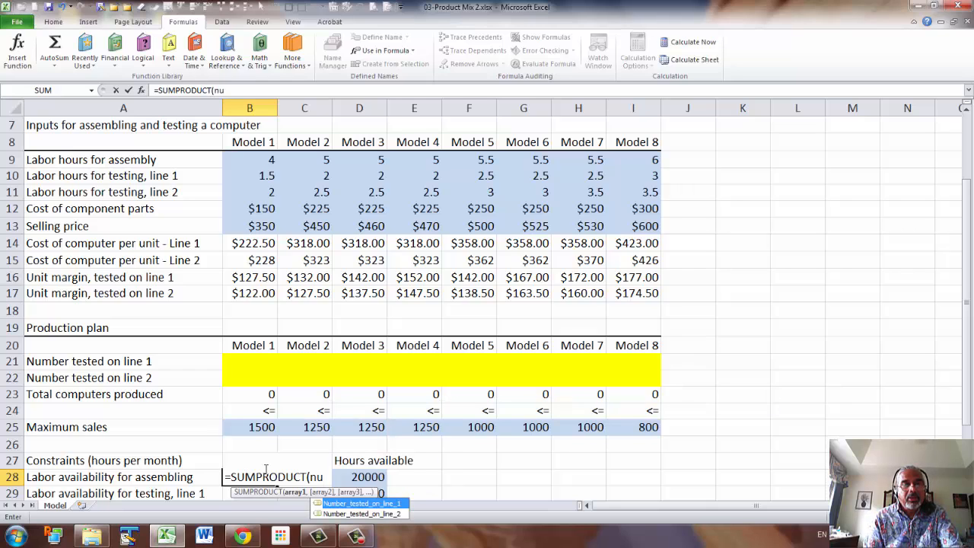
double_click(320, 506)
key("BackSpace")
key("BackSpace")
key("BackSpace")
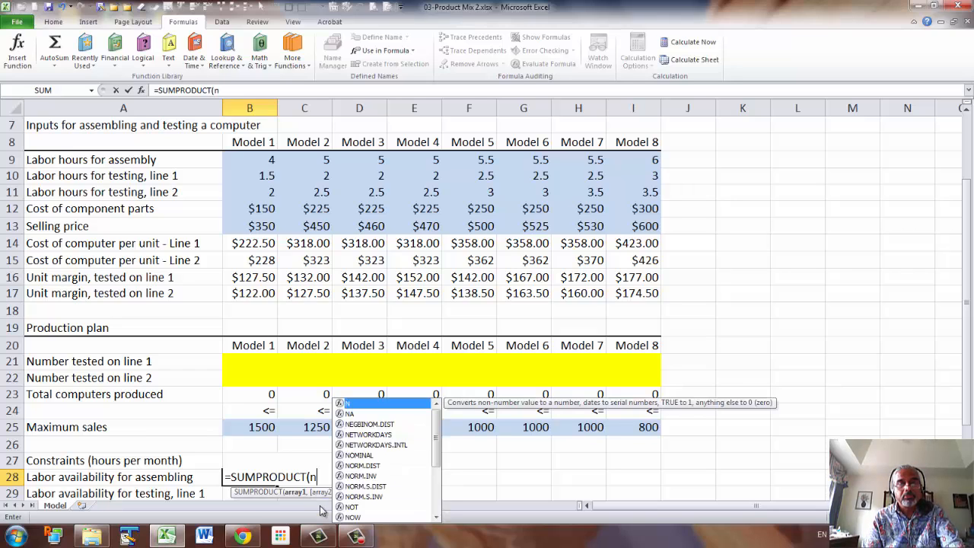
key("Escape")
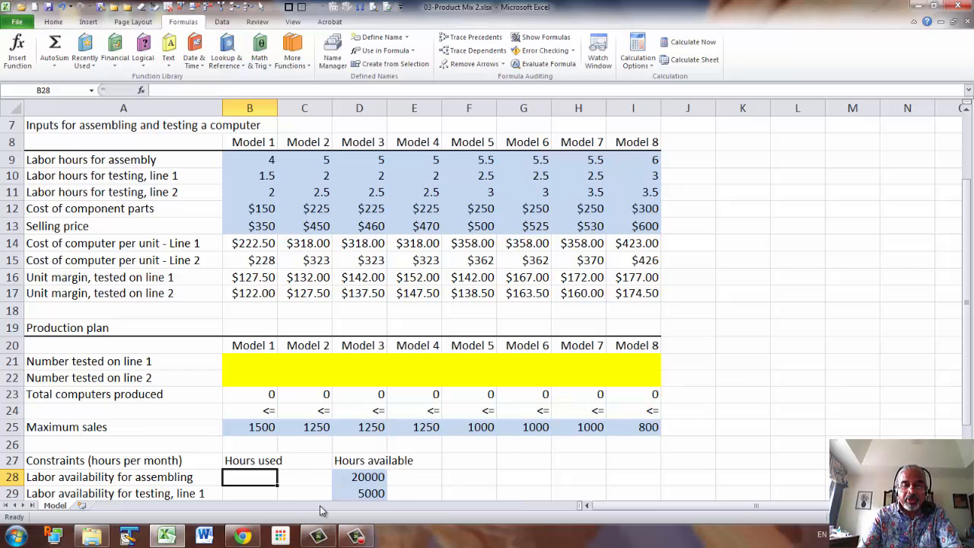
Enter the assembling hours used formula =SUMPRODUCT(Total_computers_produced,Labor_hours_for_assembly) in B28
type("=sum")
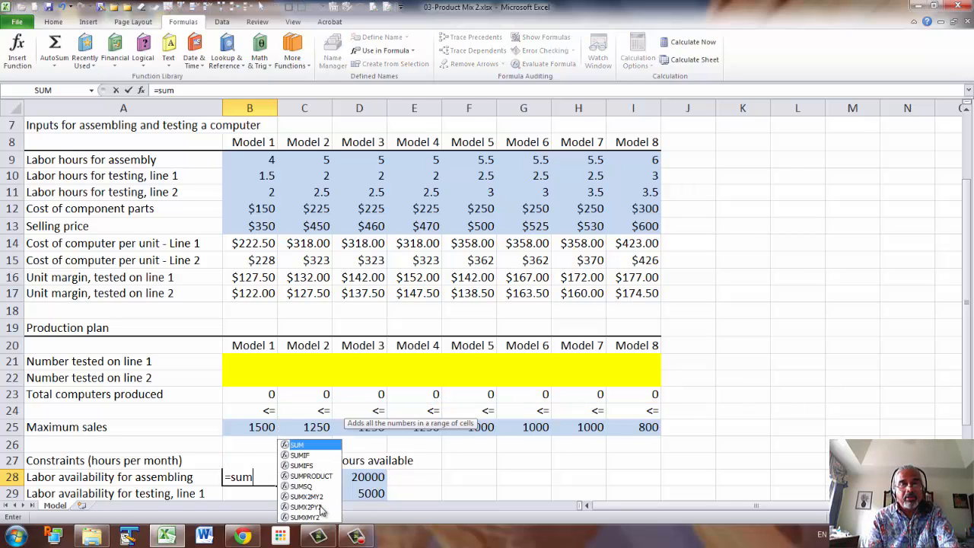
type("p")
key("Tab")
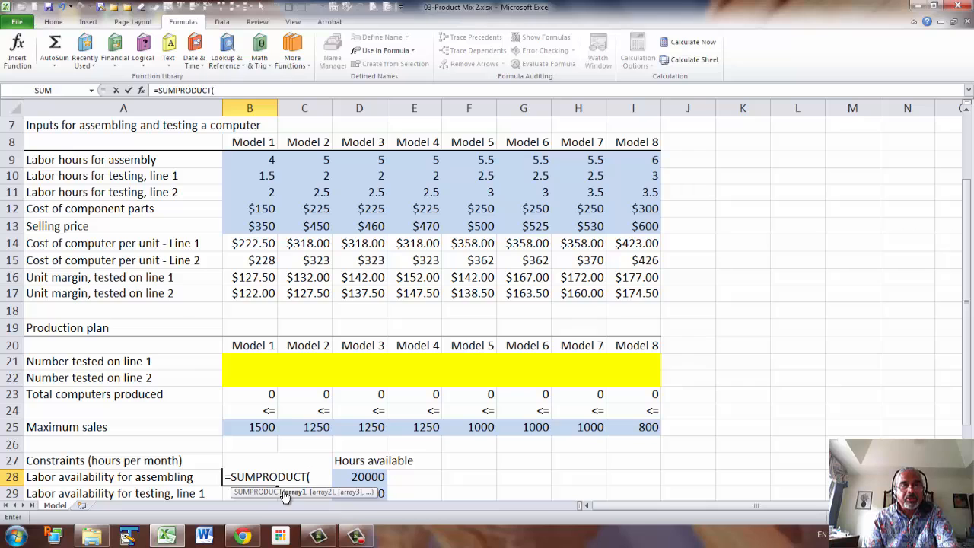
left_click_drag(261, 394, 619, 410)
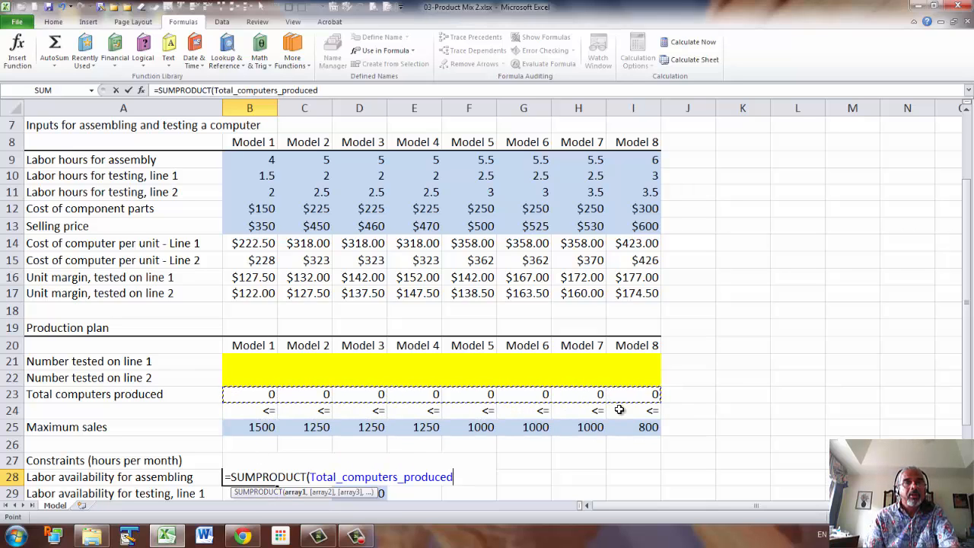
type(",")
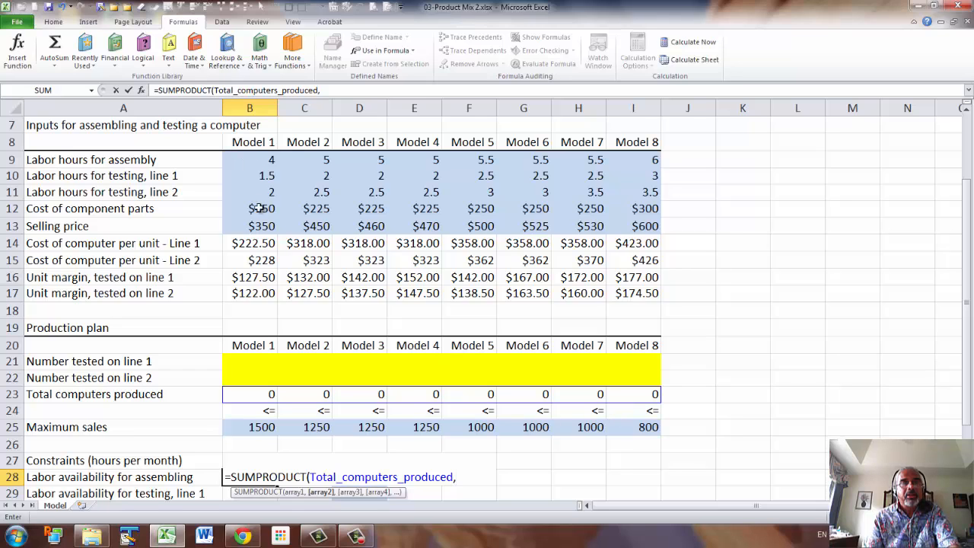
left_click_drag(247, 159, 624, 161)
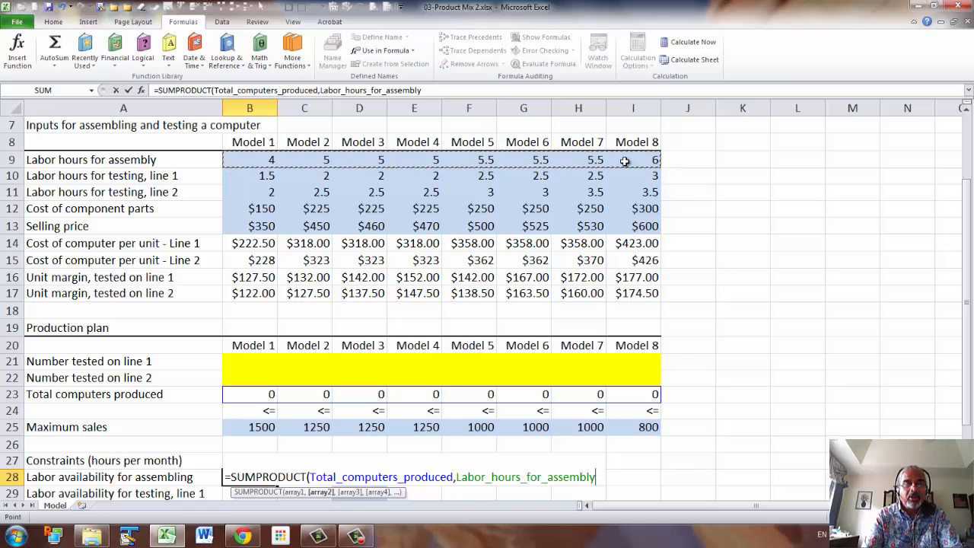
type(")")
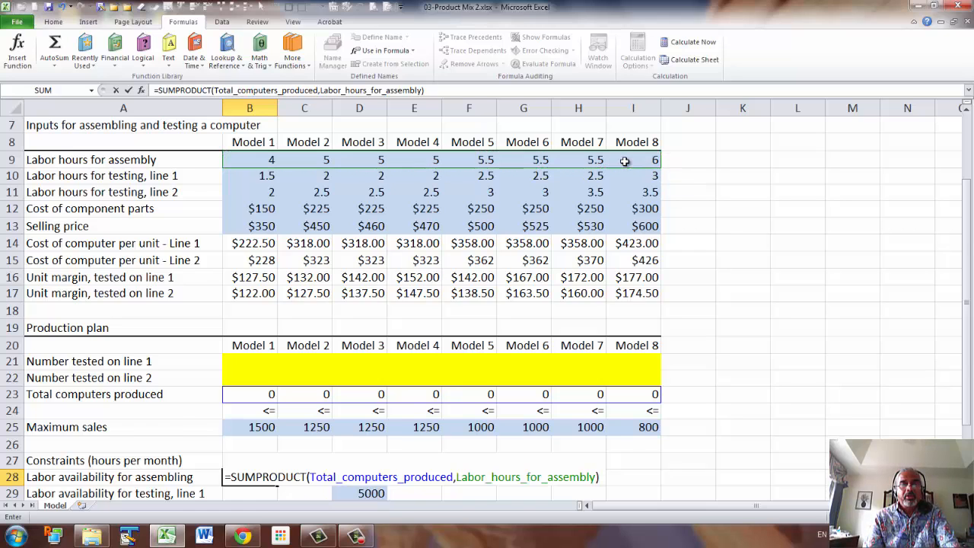
scroll(624, 161, "down", 2)
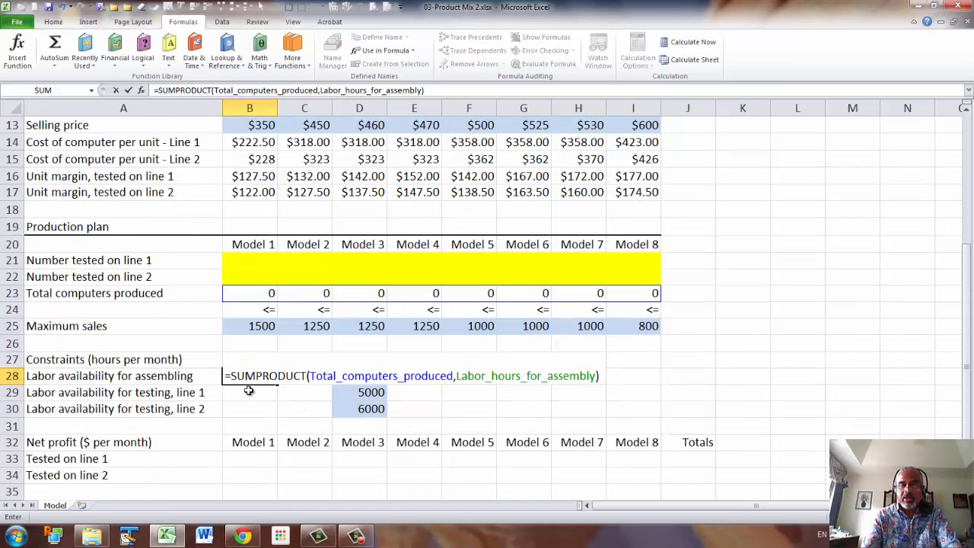
key("Return")
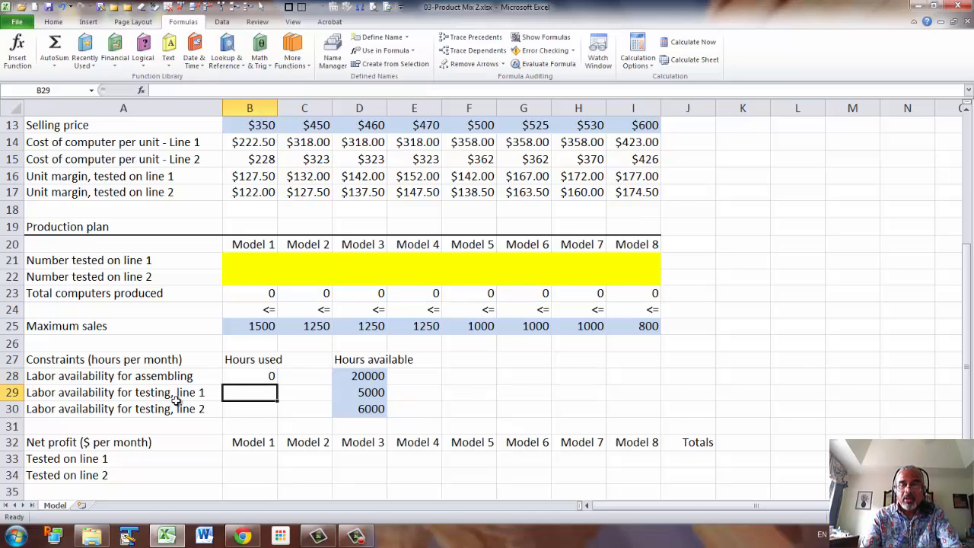
Enter the line 1 testing hours used formula =SUMPRODUCT(Number_tested_on_line_1,Labor_hours_for_testing__line_1) in B29
type("=")
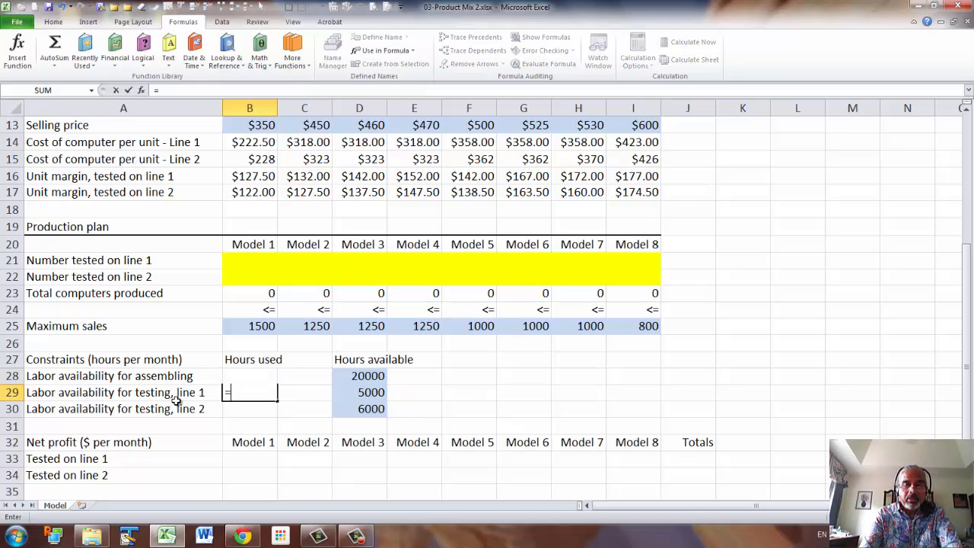
type("sump")
key("Tab")
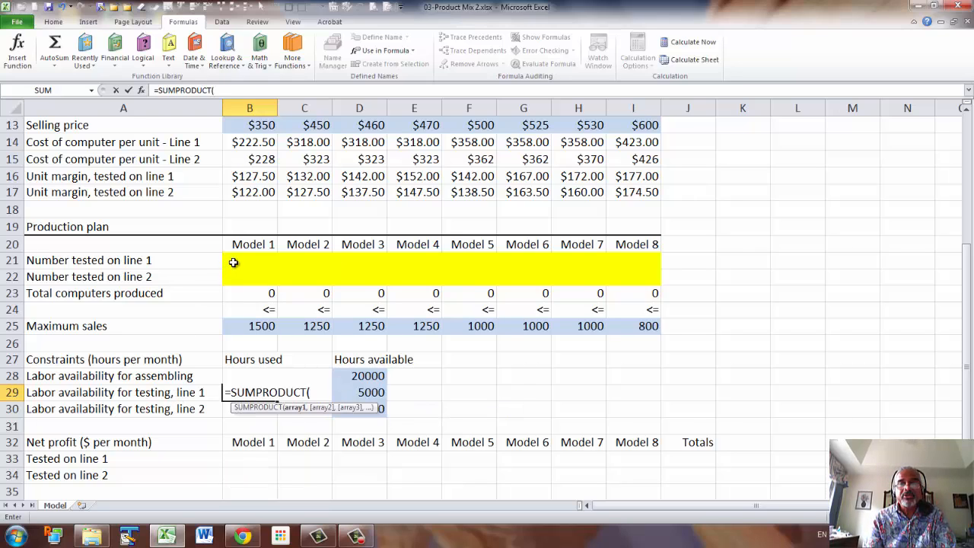
left_click_drag(233, 260, 625, 263)
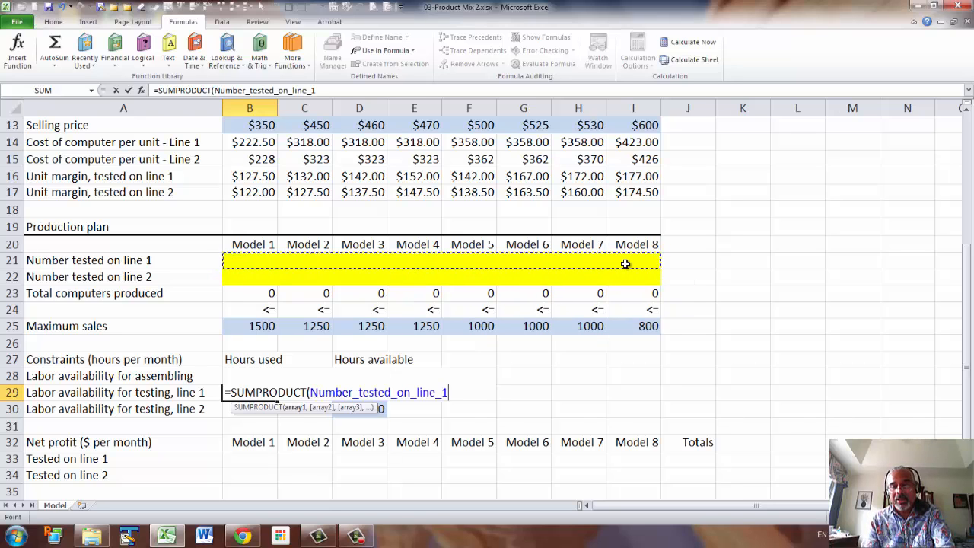
type(",")
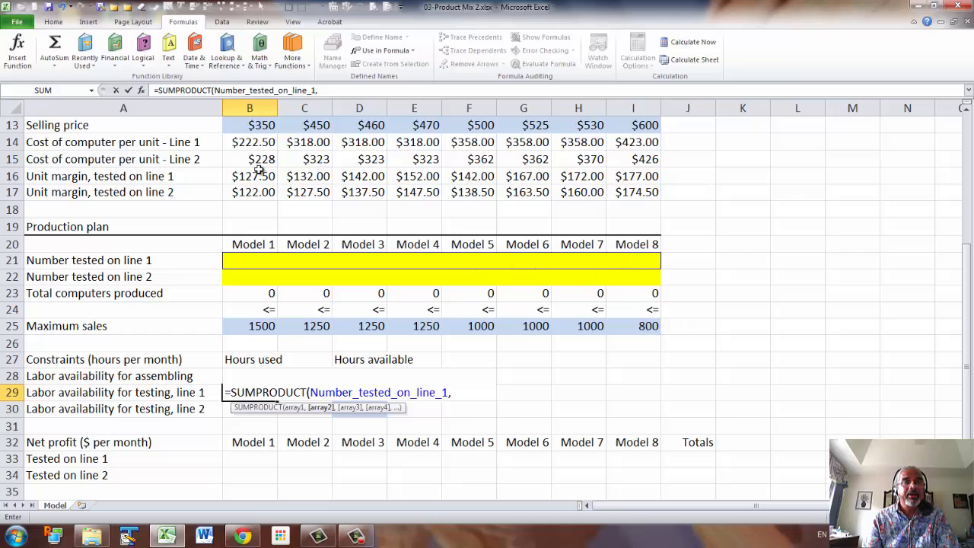
scroll(214, 179, "up", 2)
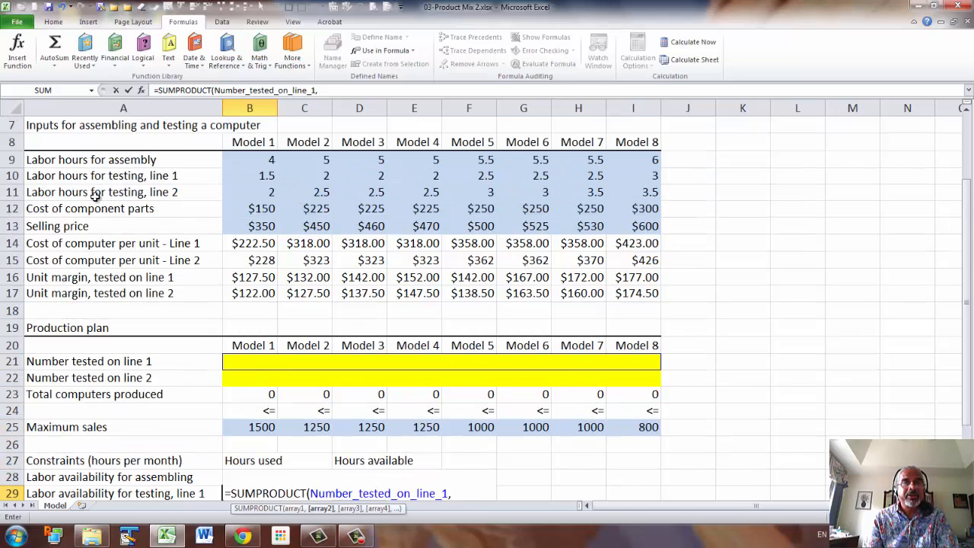
left_click_drag(243, 177, 625, 180)
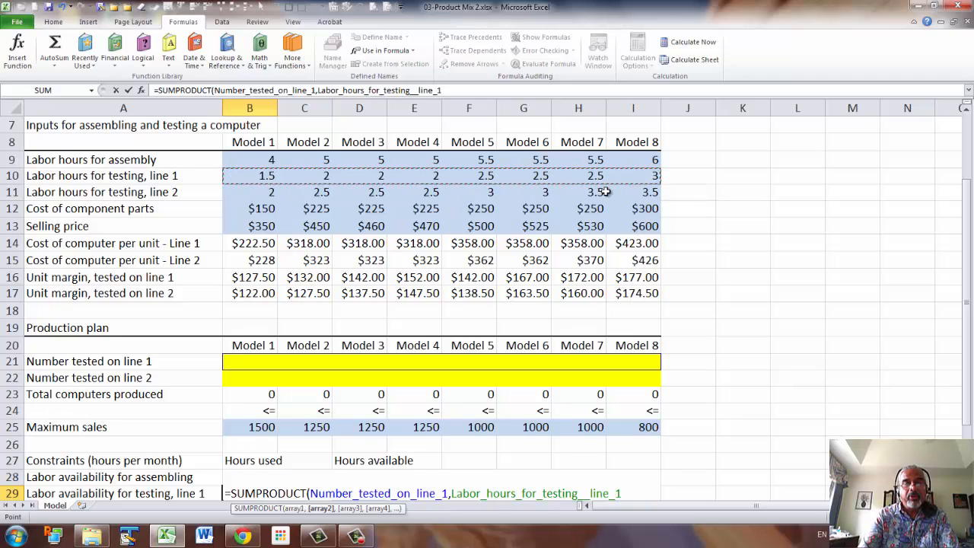
type(")")
key("Return")
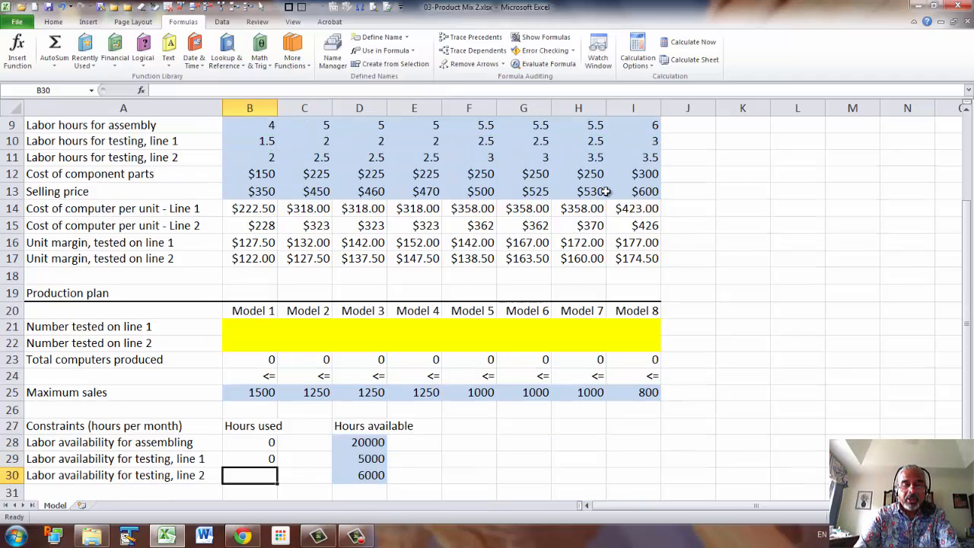
Enter the line 2 testing hours used formula =SUMPRODUCT(Number_tested_on_line_2,Labor_hours_for_testing__line_2) in B30
type("=sump")
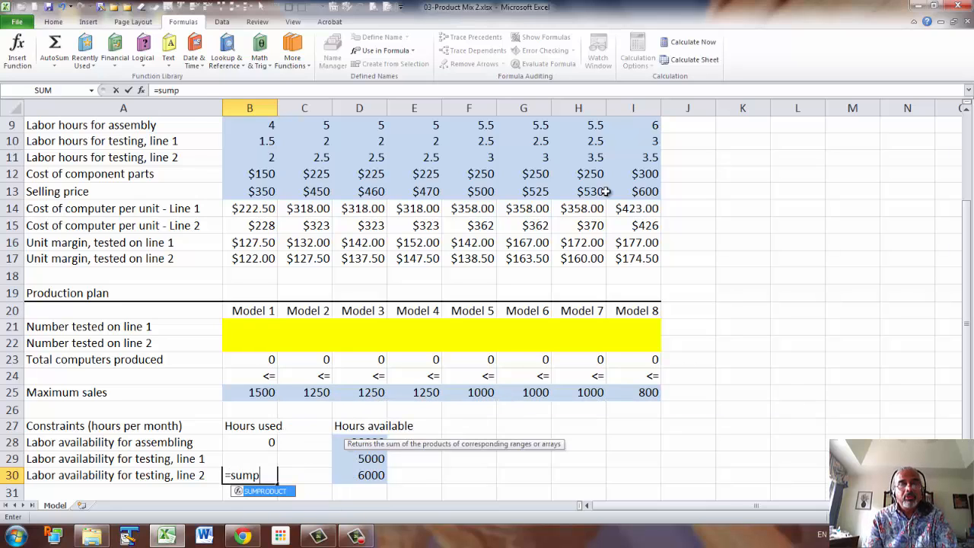
key("Tab")
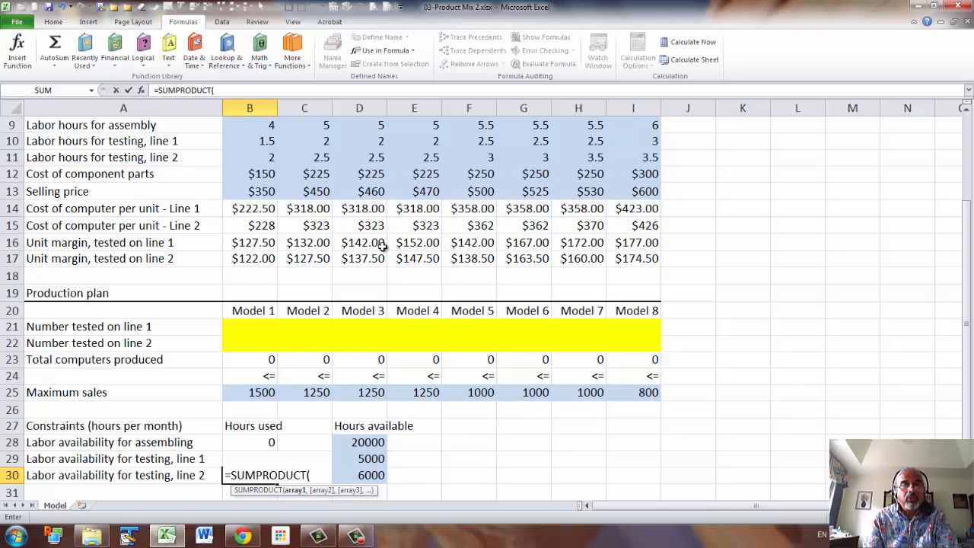
left_click(251, 345)
left_click_drag(251, 345, 629, 351)
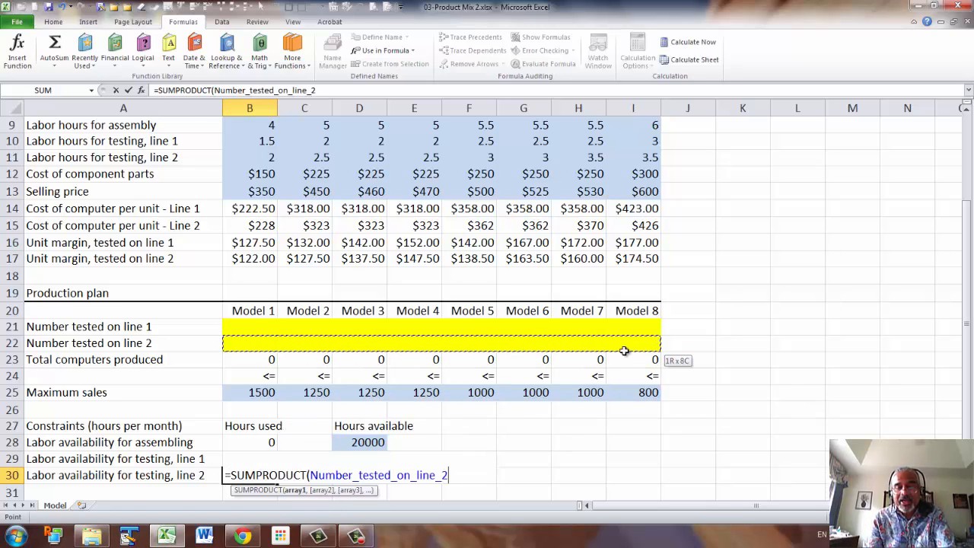
type(",")
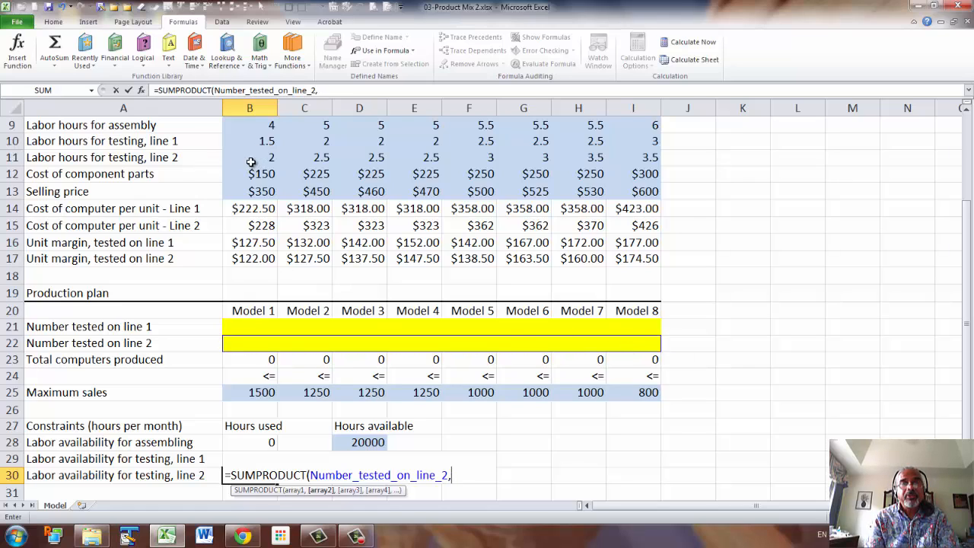
left_click_drag(250, 163, 620, 158)
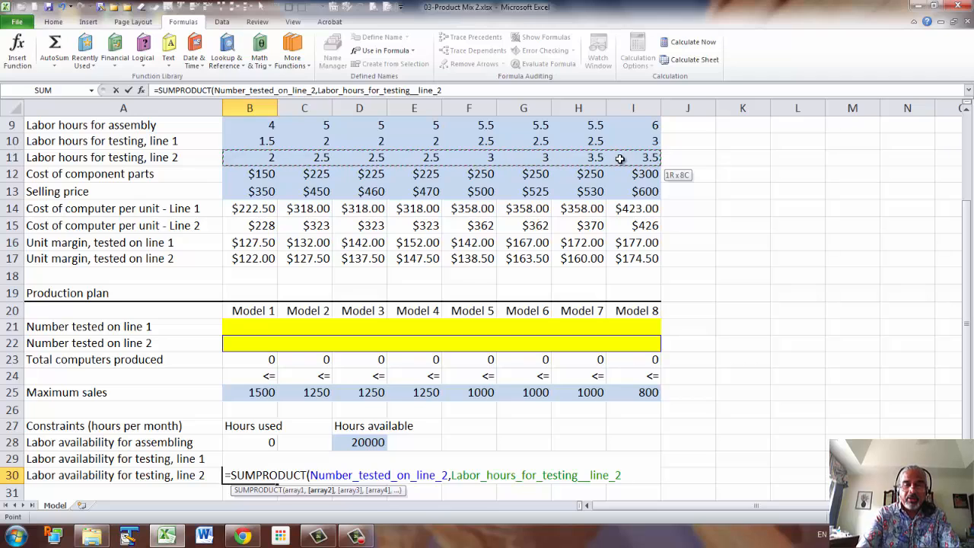
type(")")
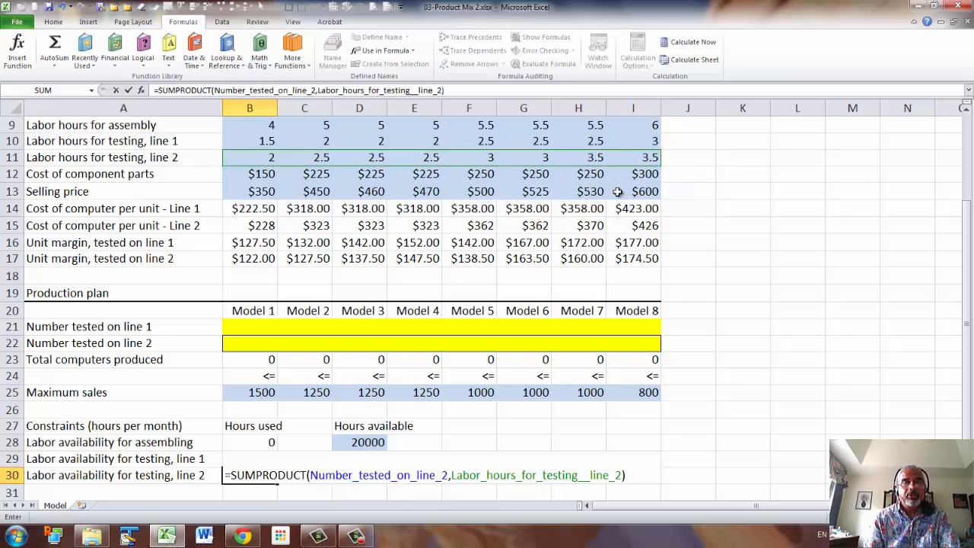
key("Return")
Enter the <= sign in C28 and copy it down to C30 for the three labor availability constraints
scroll(579, 238, "down", 2)
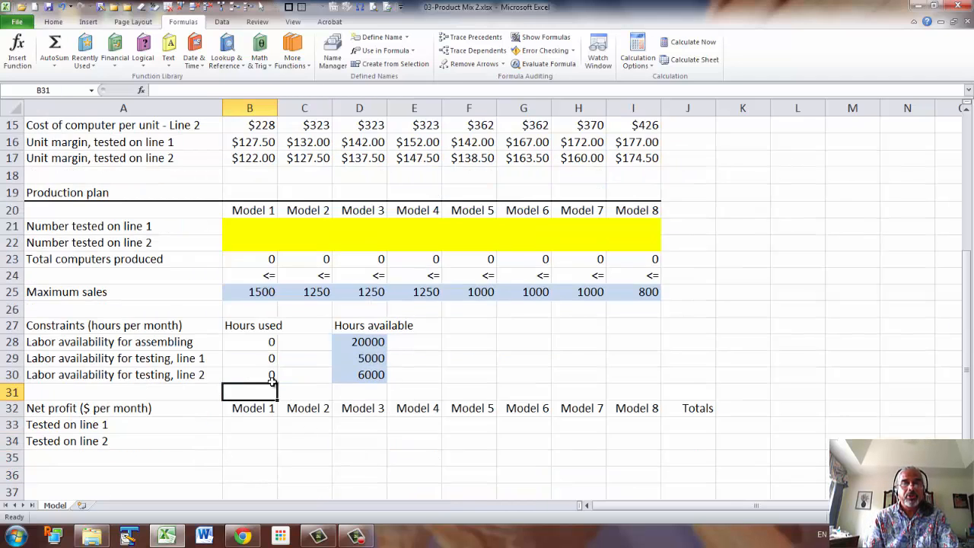
left_click(306, 344)
type("<=")
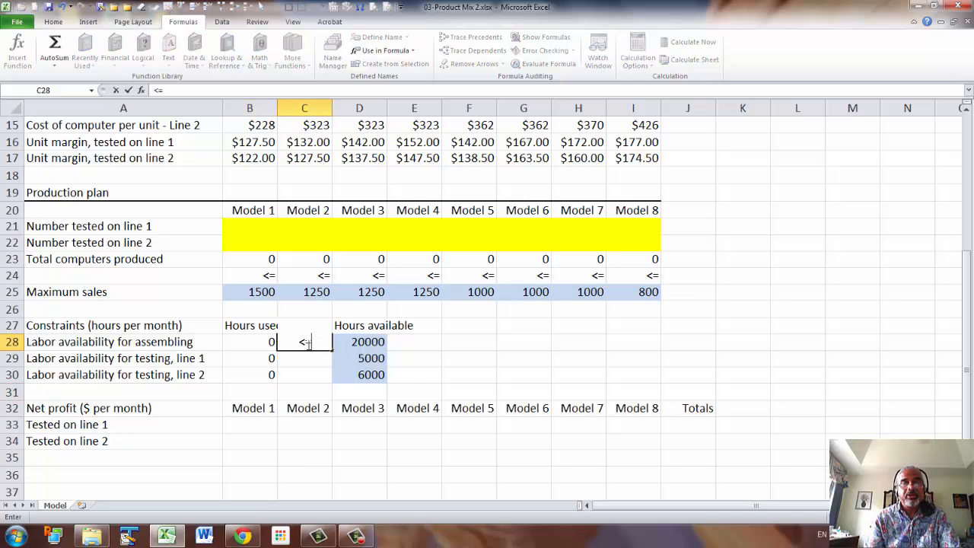
key("Return")
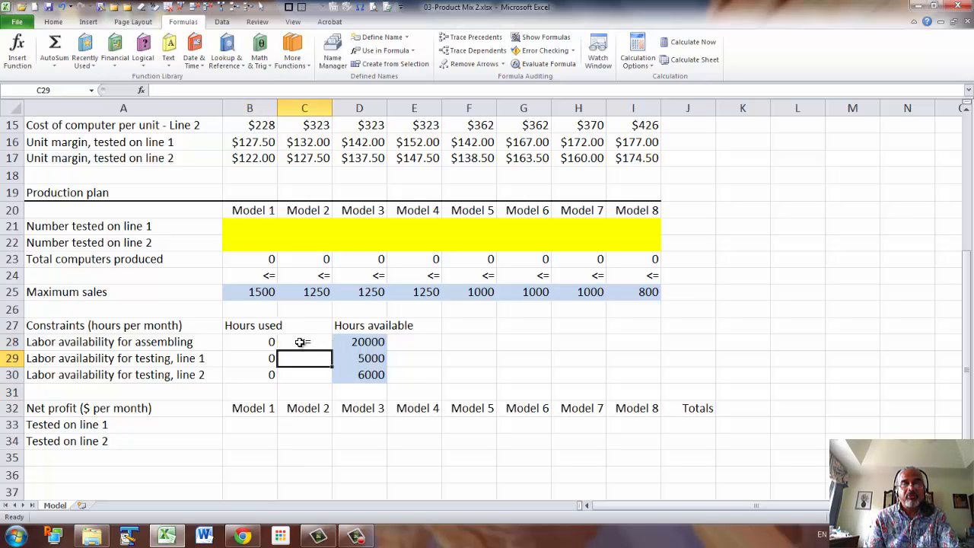
left_click(301, 342)
left_click_drag(332, 351, 333, 379)
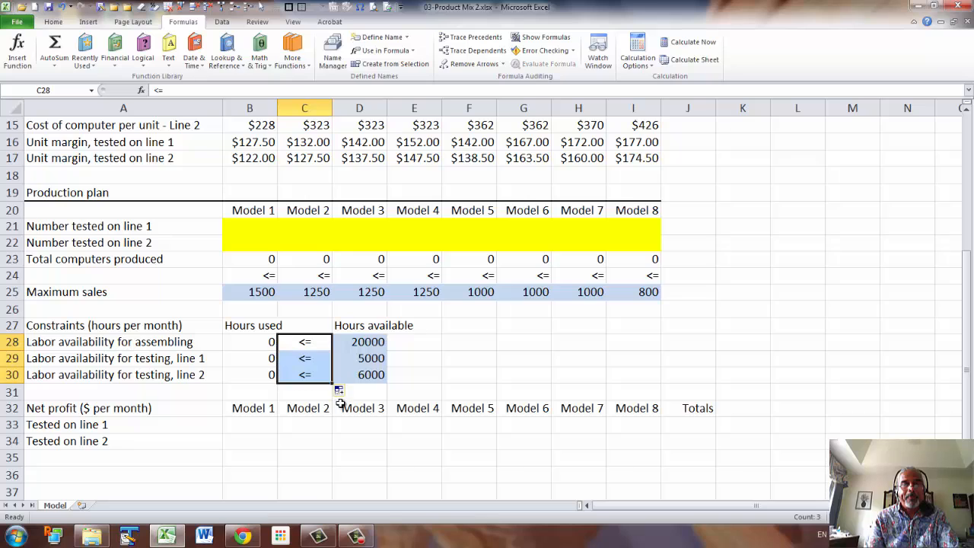
Enter the net profit formula =B21*B16 in B33 and copy it across B33:I34 for all models on both lines
left_click(258, 423)
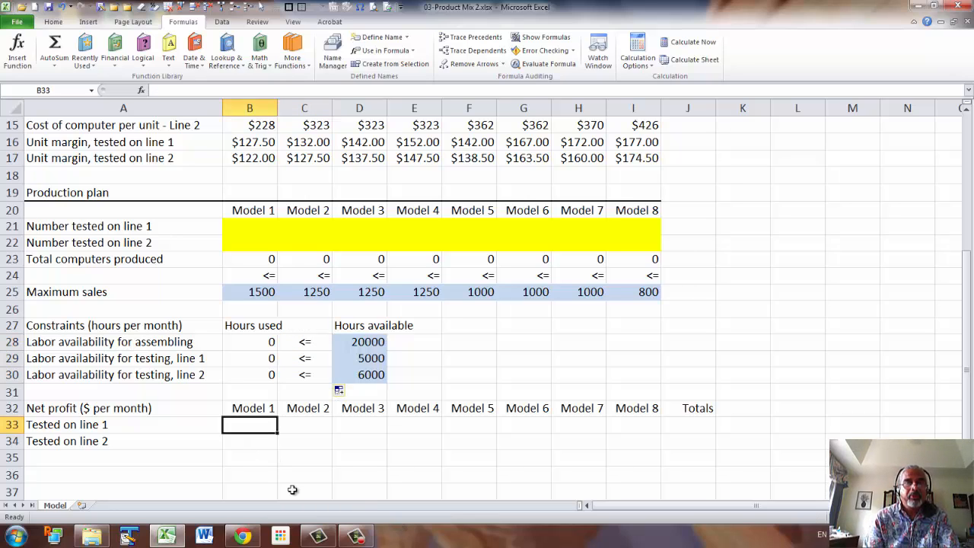
type("=")
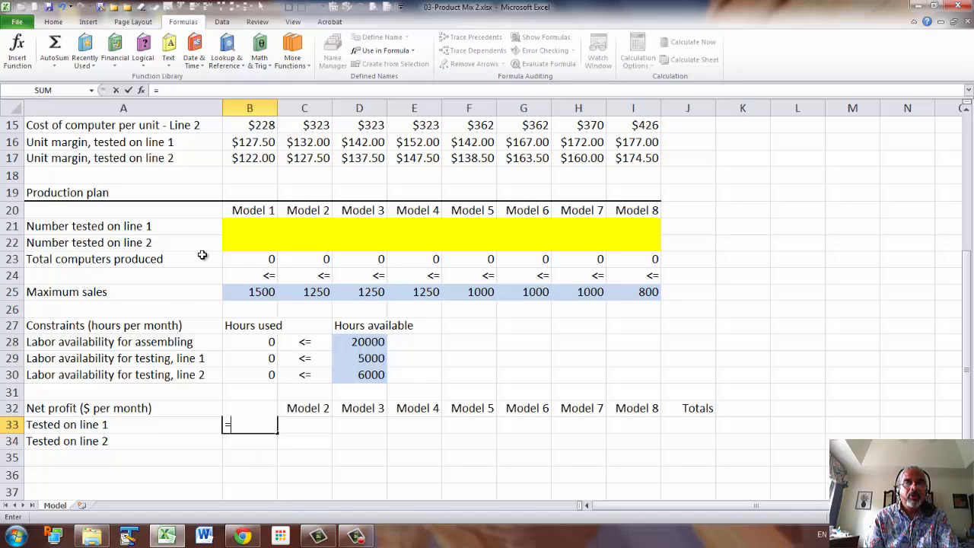
left_click(244, 224)
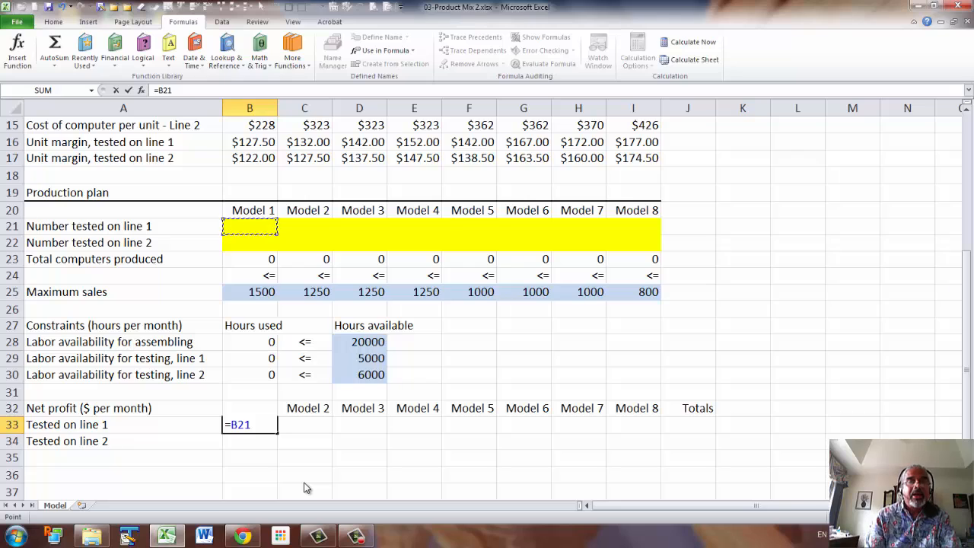
type("*")
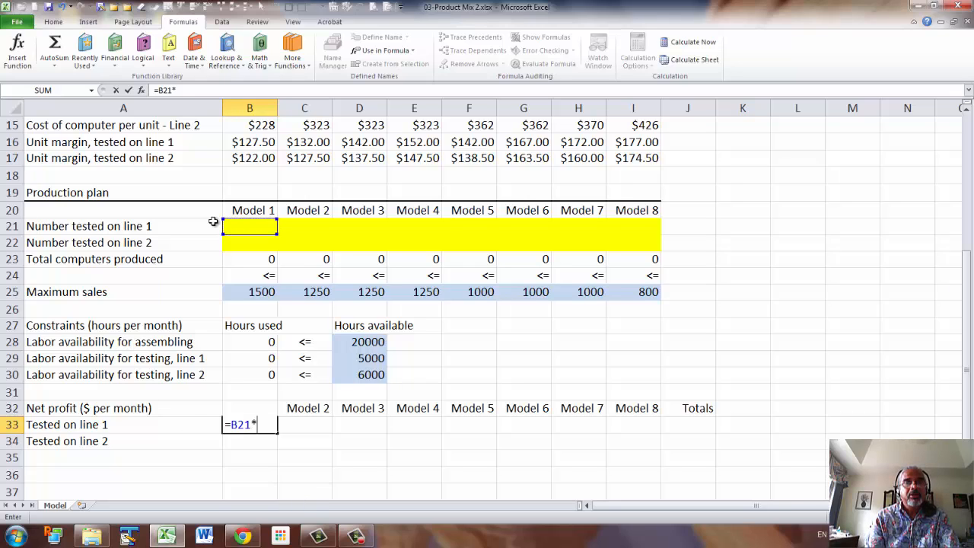
left_click(255, 145)
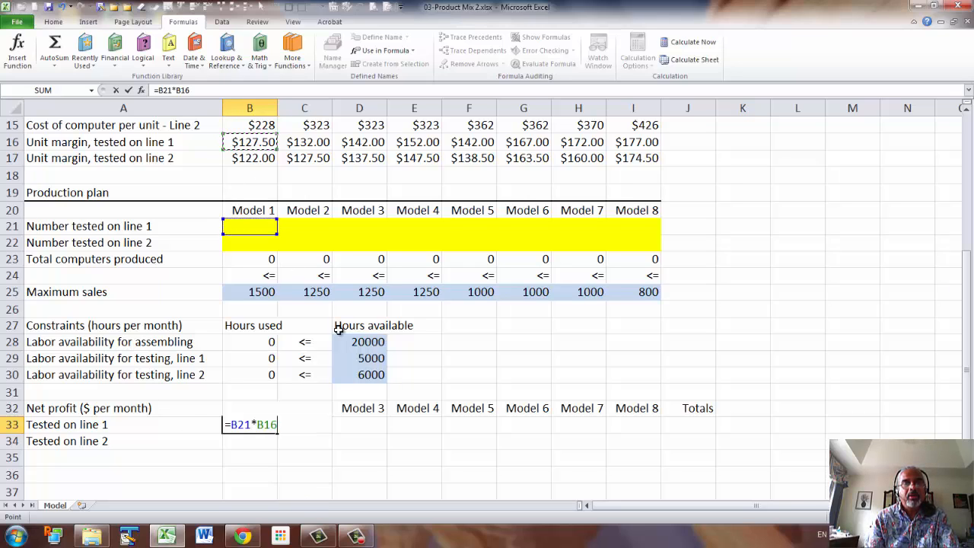
key("Return")
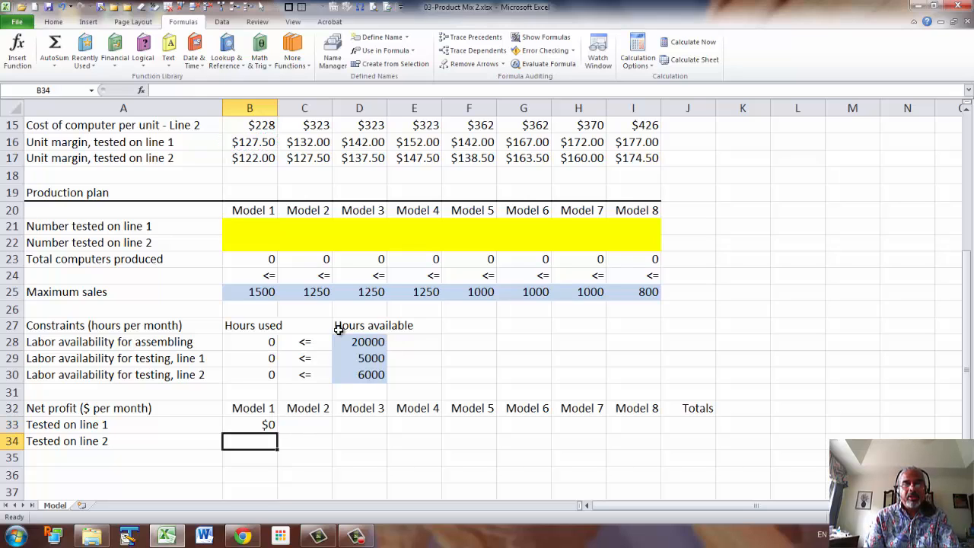
left_click(250, 426)
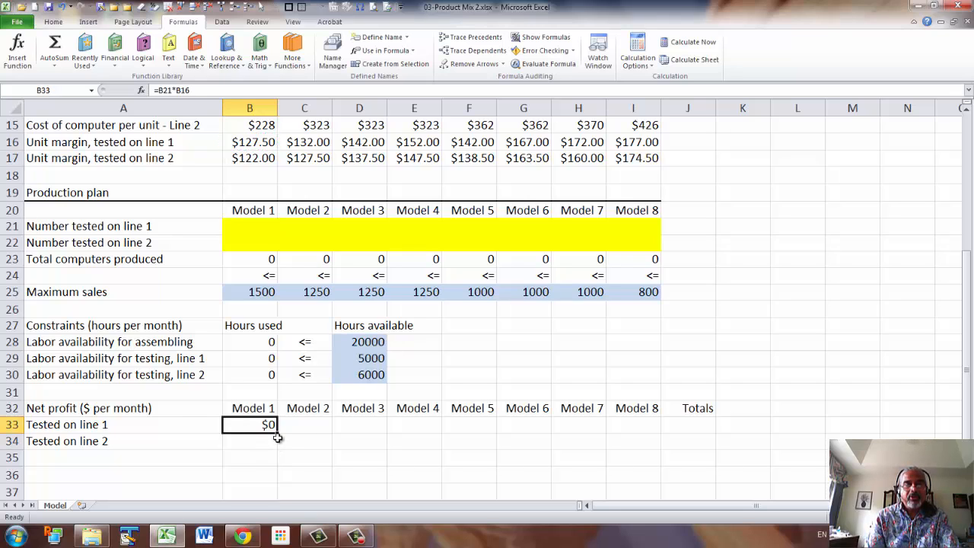
left_click_drag(278, 433, 643, 455)
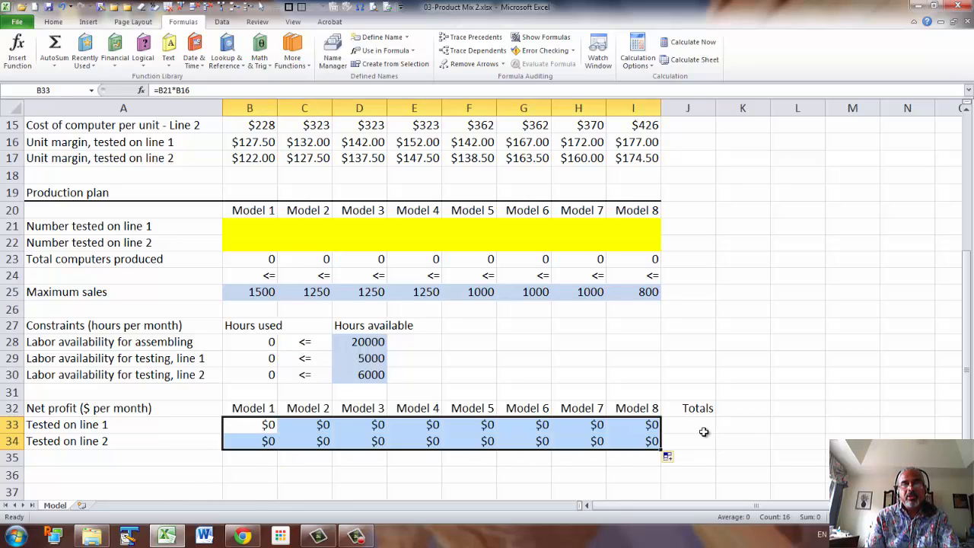
Total the line 1 net profit in J33 with =SUM(B33:I33) and copy the formula down to J34
left_click(689, 427)
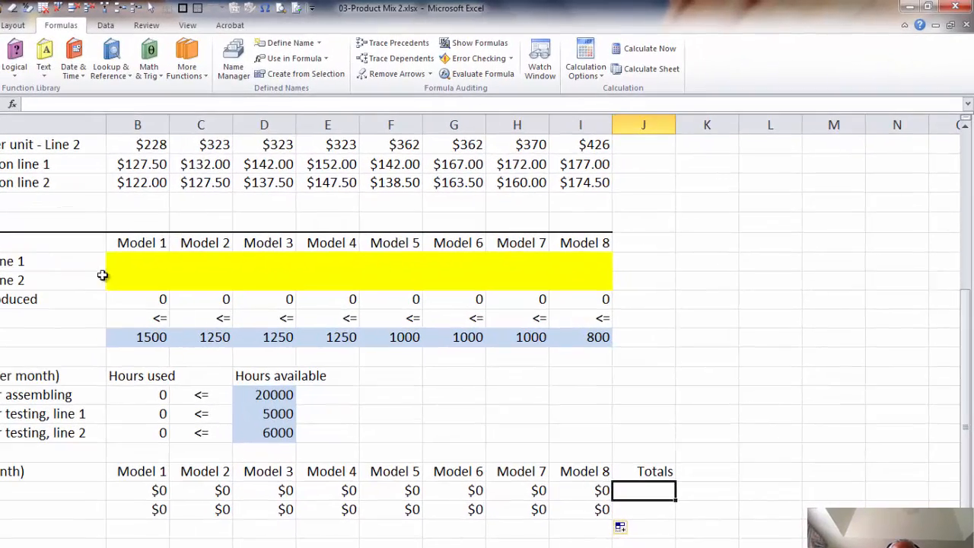
left_click(0, 25)
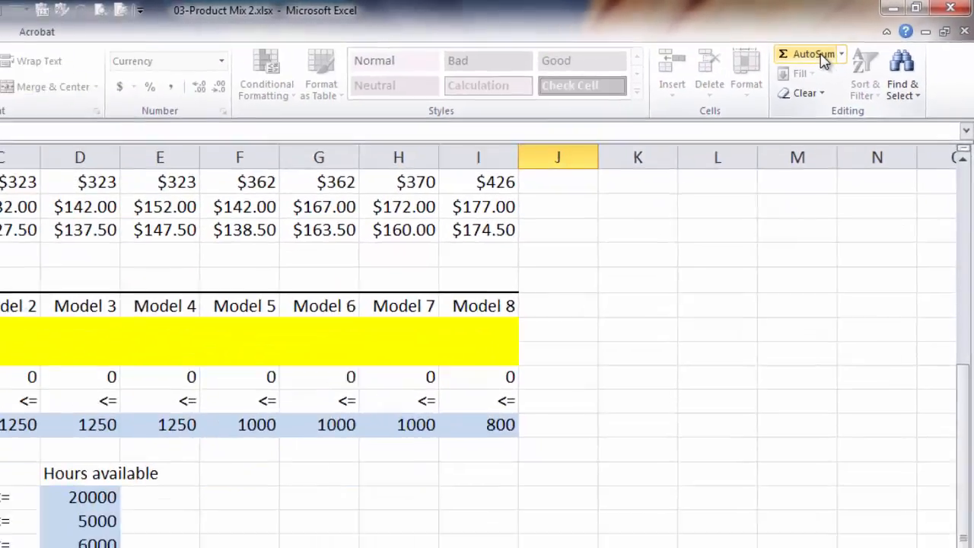
left_click(753, 76)
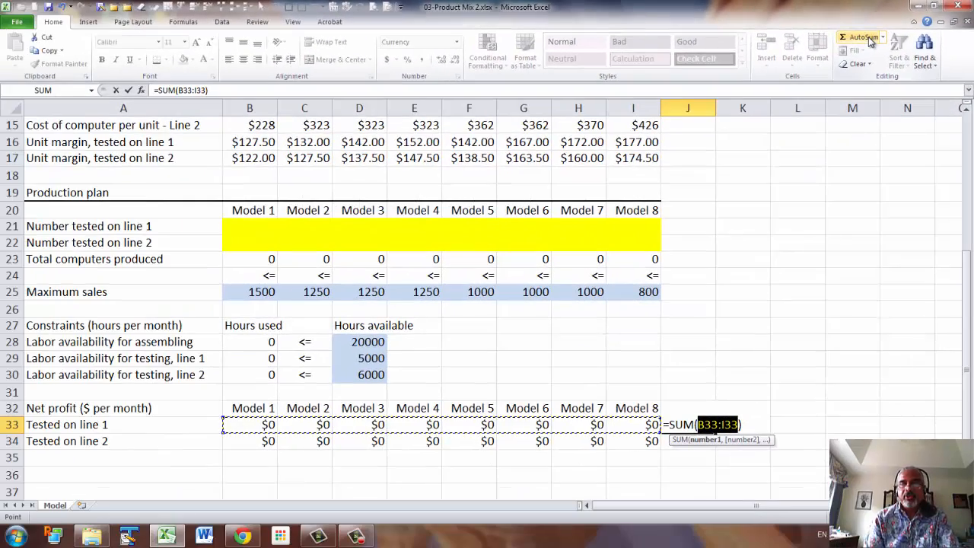
key("Return")
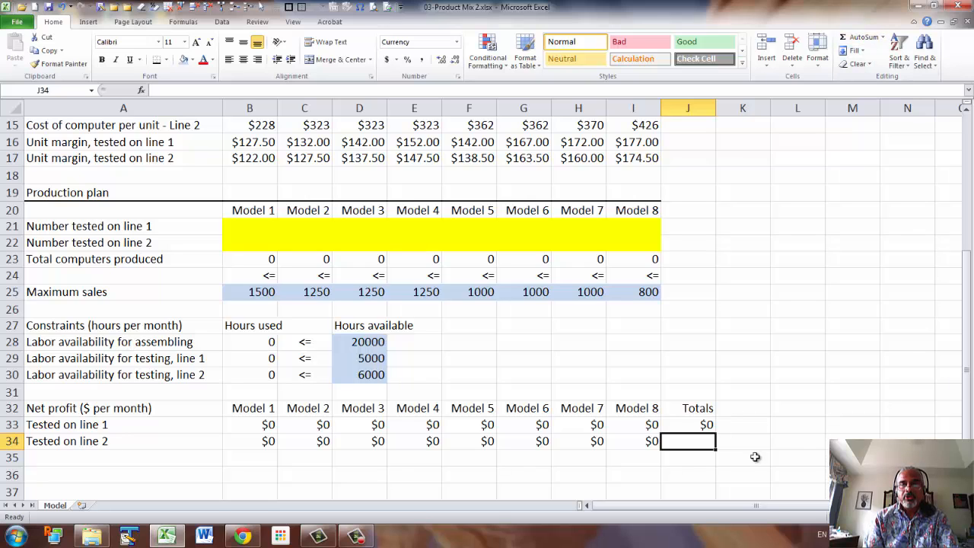
left_click(703, 425)
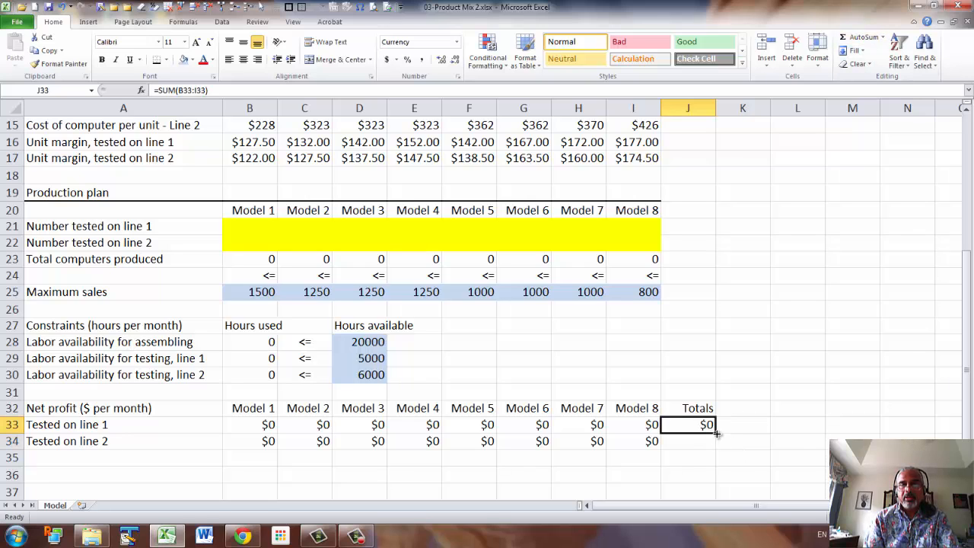
left_click_drag(716, 433, 717, 449)
left_click(737, 443)
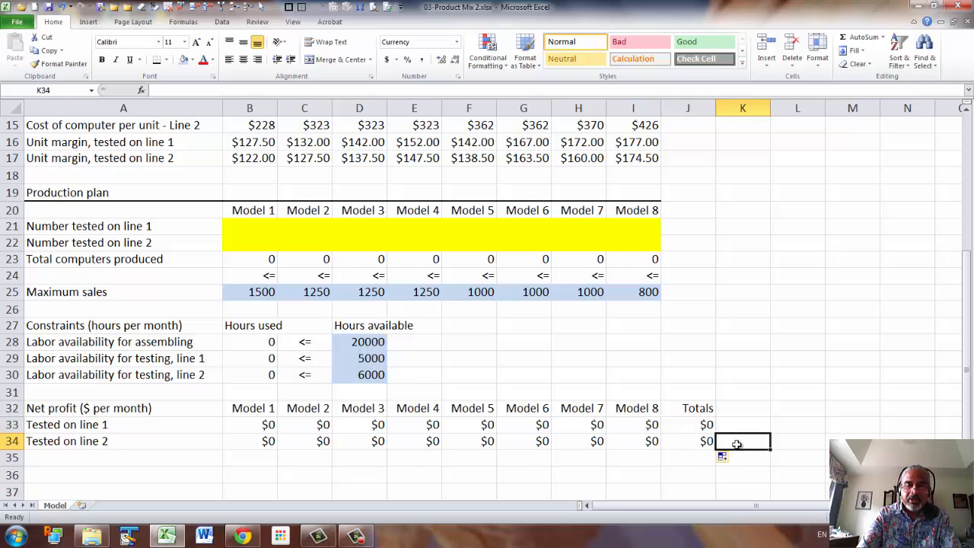
Enter the overall net profit formula =J34+J33 in J35
left_click(688, 458)
scroll(688, 457, "down", 3)
type("=")
key("Up")
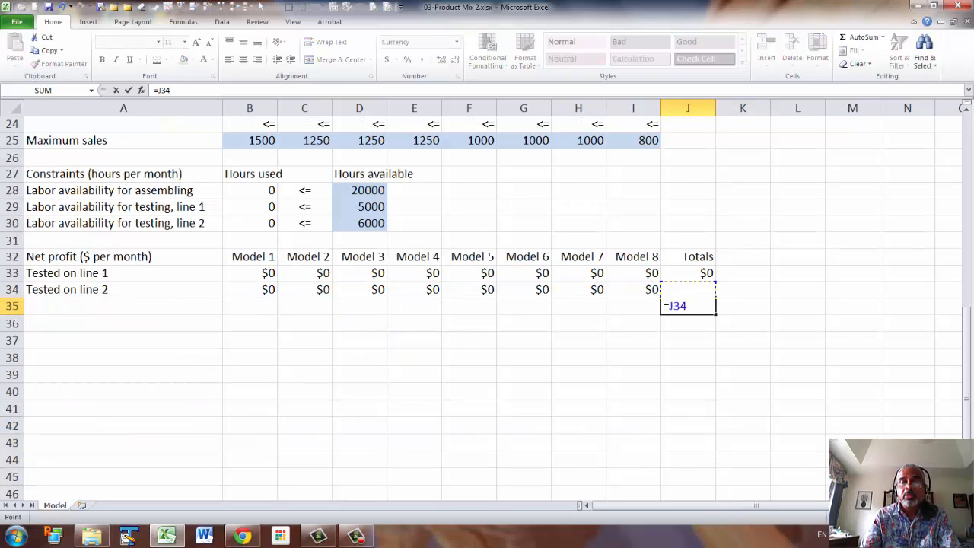
type("+")
key("Up")
key("Up")
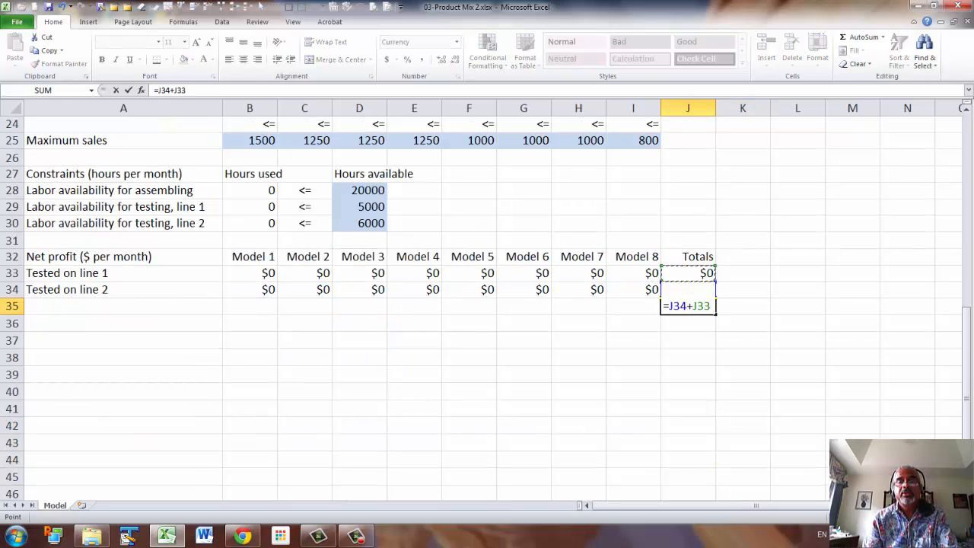
key("Return")
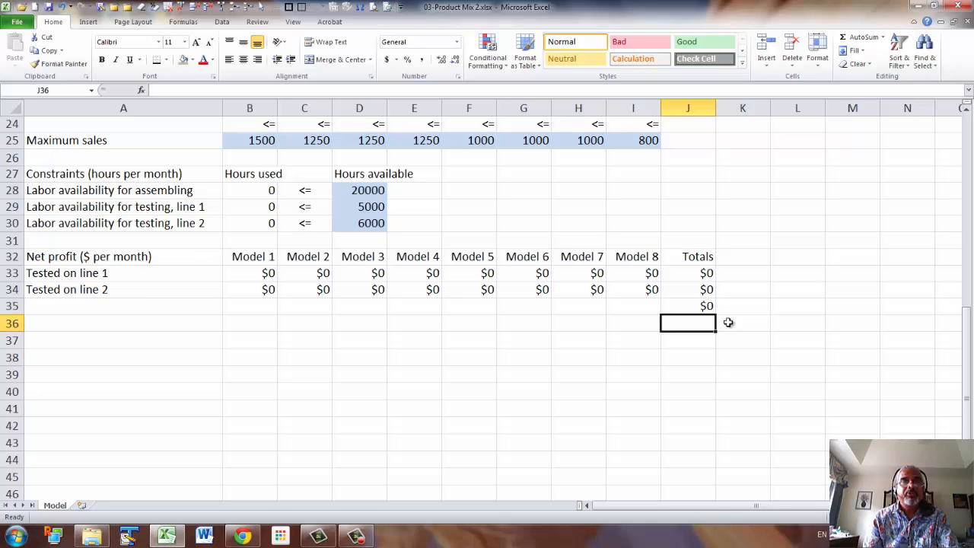
Shade the overall net profit cell J35 with a tan fill color
left_click(695, 305)
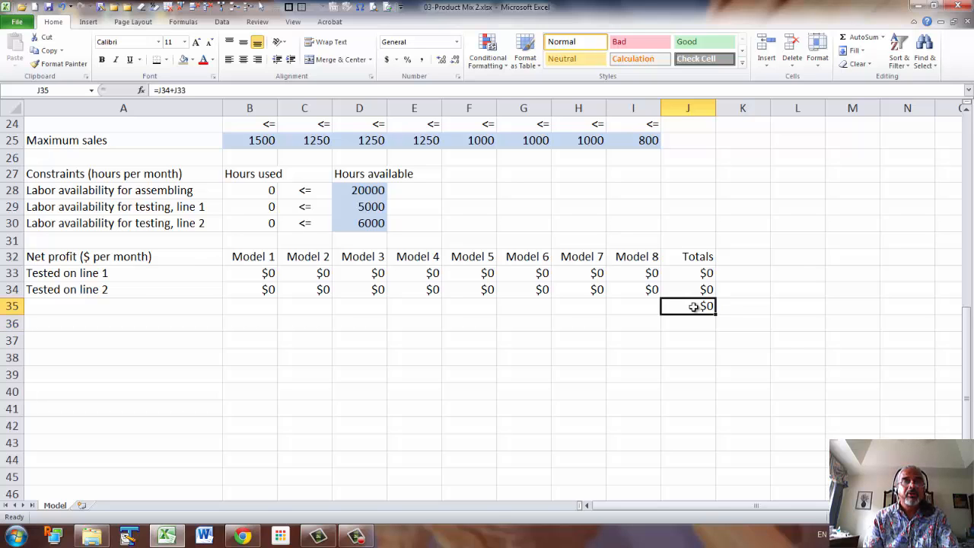
left_click(193, 60)
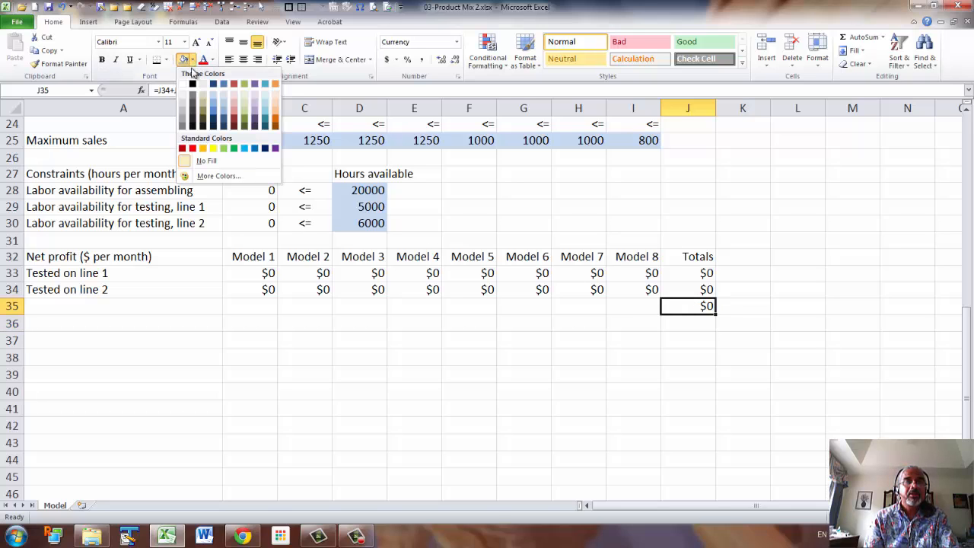
left_click(203, 105)
Enter the note "<-- Maximize" in K35 beside the overall net profit
left_click(743, 305)
type("<")
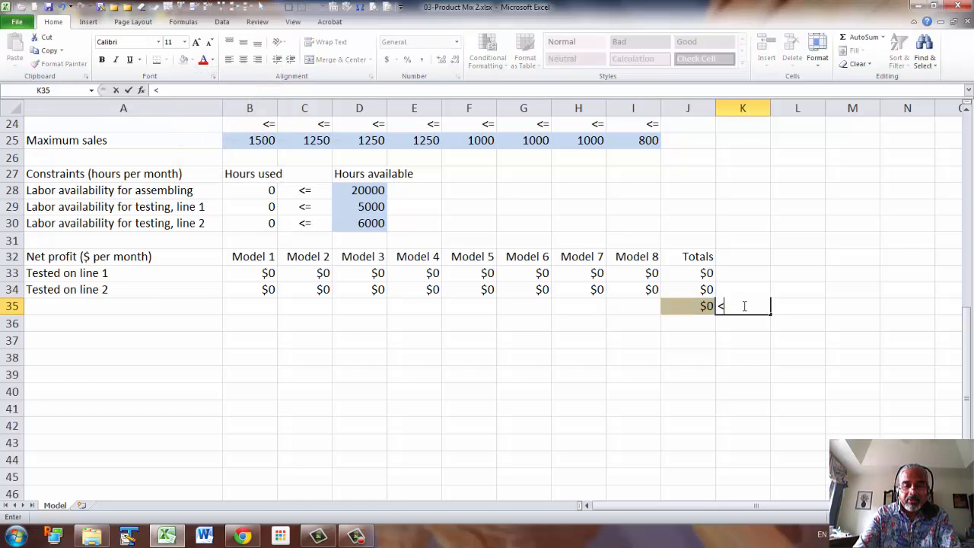
type("-- Max")
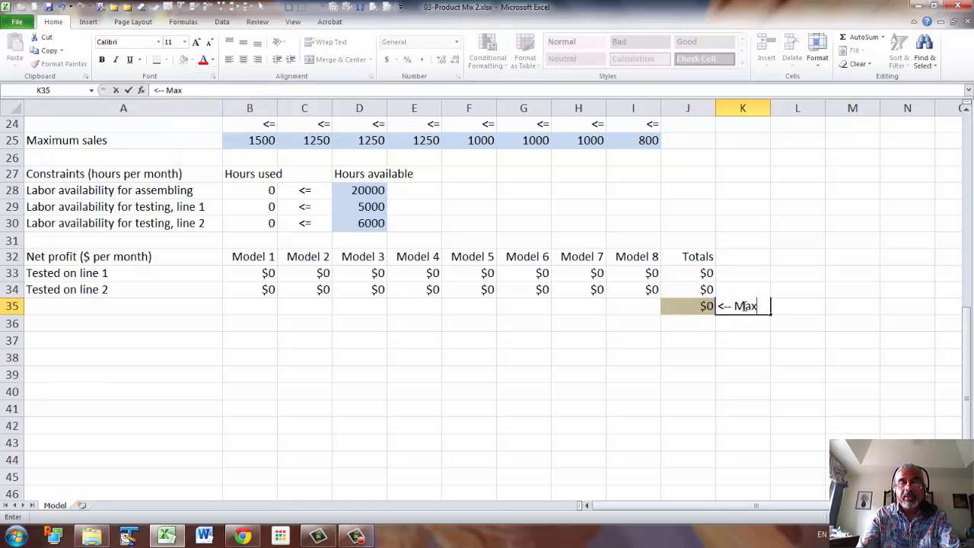
type("imize")
key("Return")
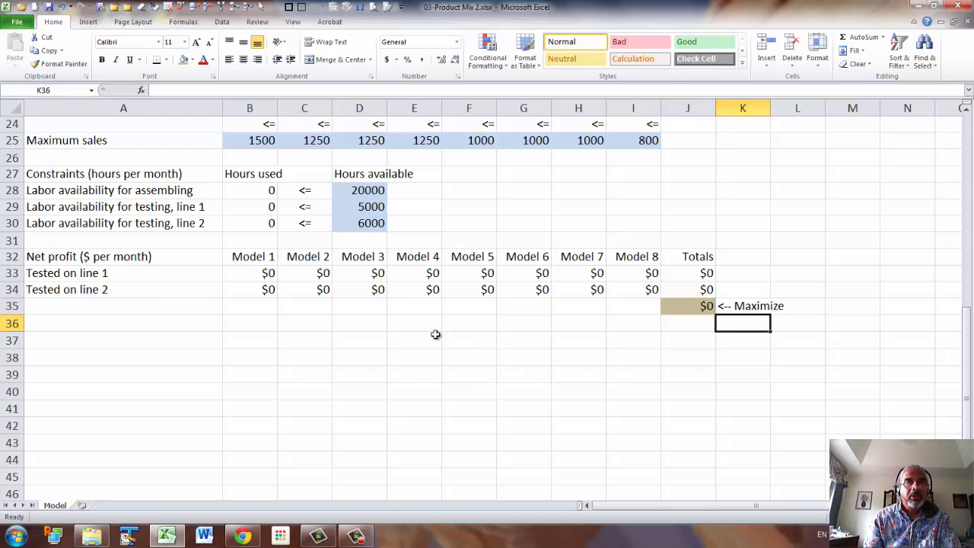
Create range names from the header labels for the hours used column B27:B30 and the hours available column D27:D30
left_click_drag(250, 174, 258, 218)
left_click_drag(366, 174, 366, 229)
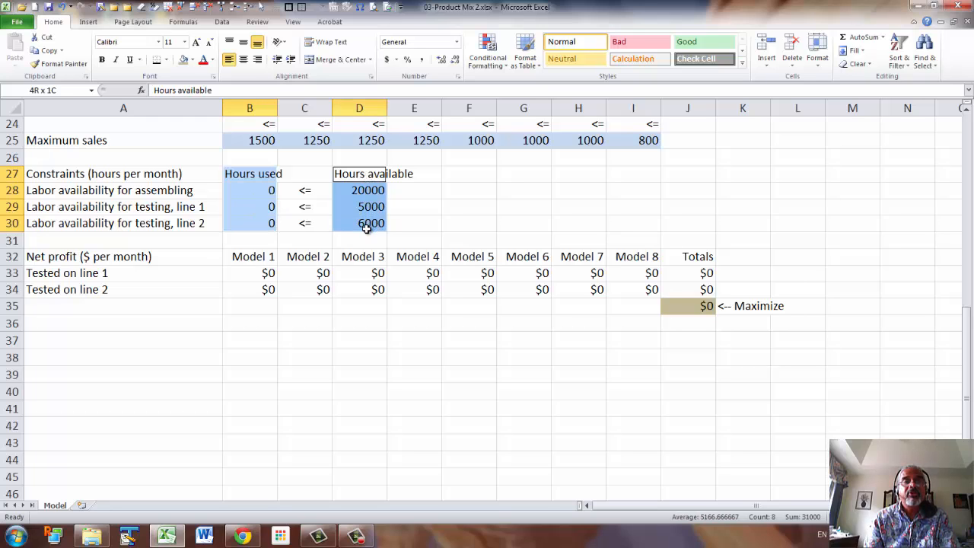
left_click(184, 23)
left_click(405, 63)
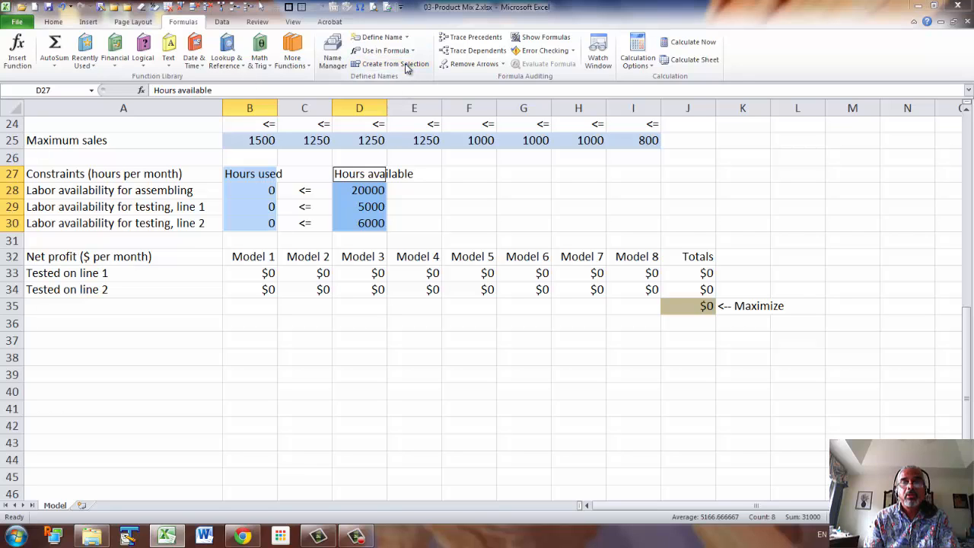
left_click(675, 304)
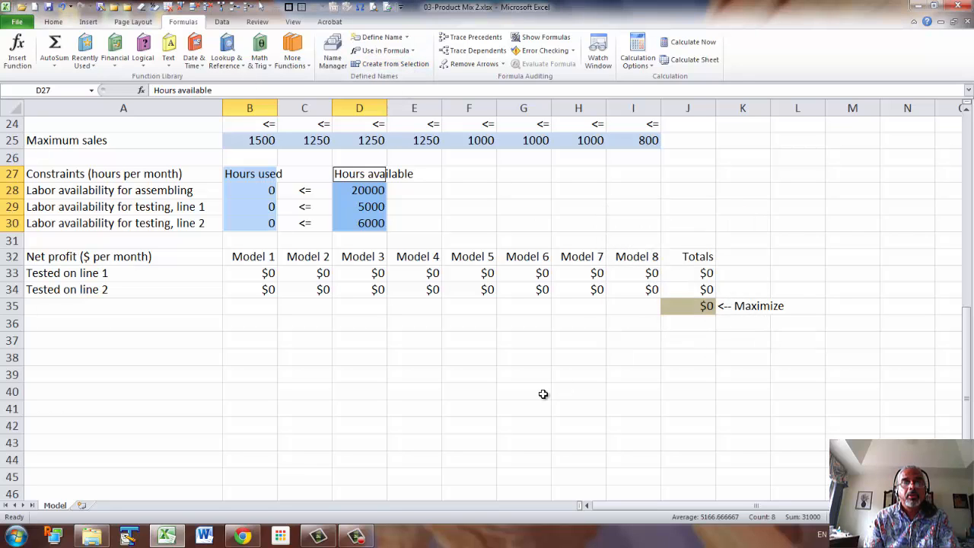
Check the range name of the maximum sales values B25:I25 and the hours-used formula in B30, and review the model's inputs
scroll(537, 393, "up", 2)
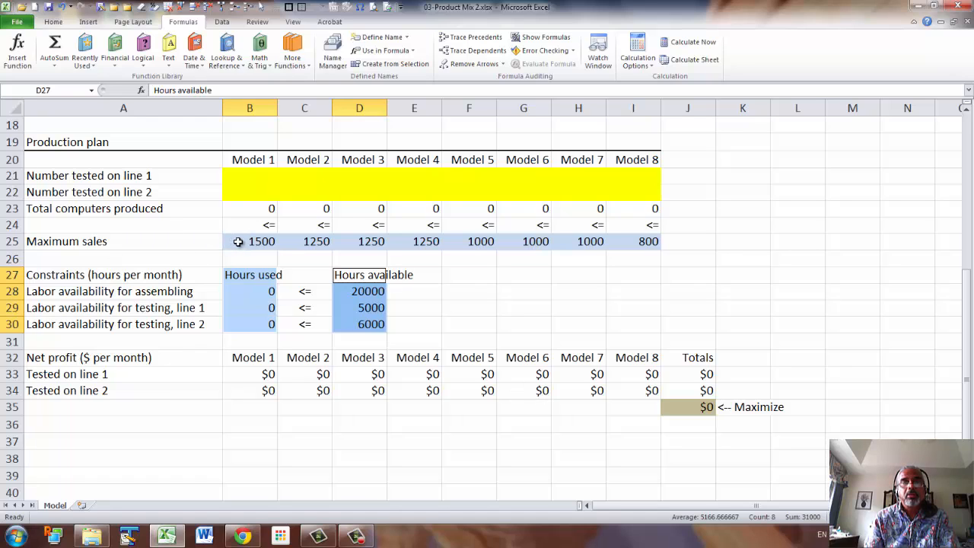
left_click_drag(239, 241, 613, 245)
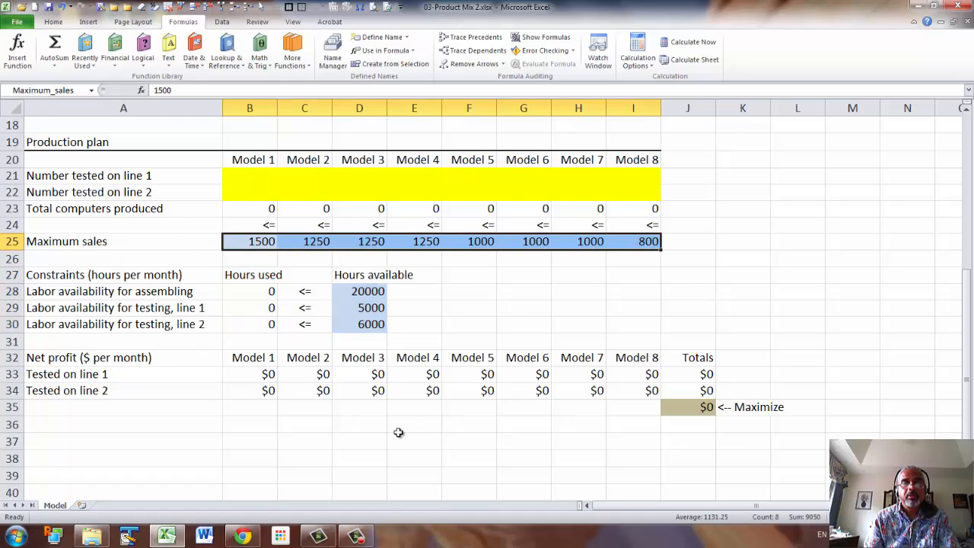
left_click(271, 323)
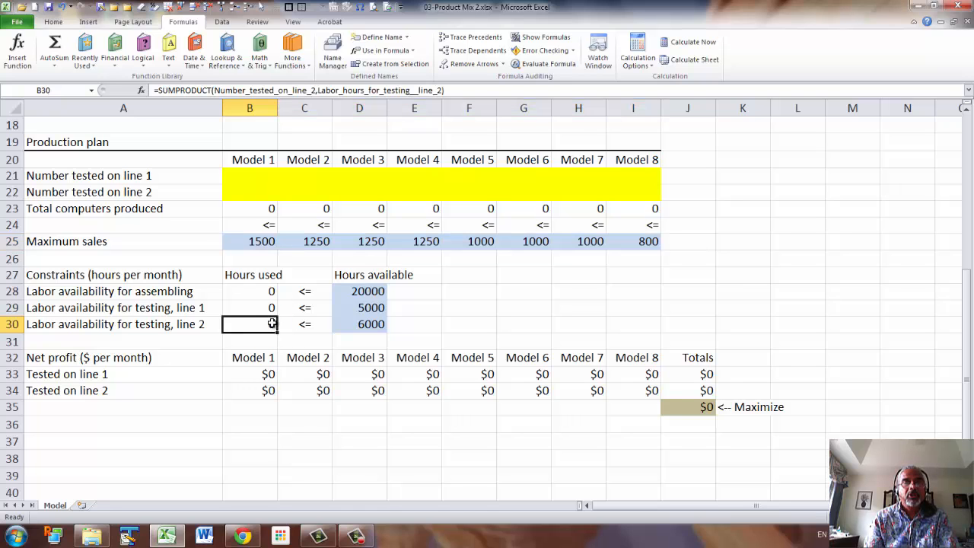
scroll(255, 325, "up", 6)
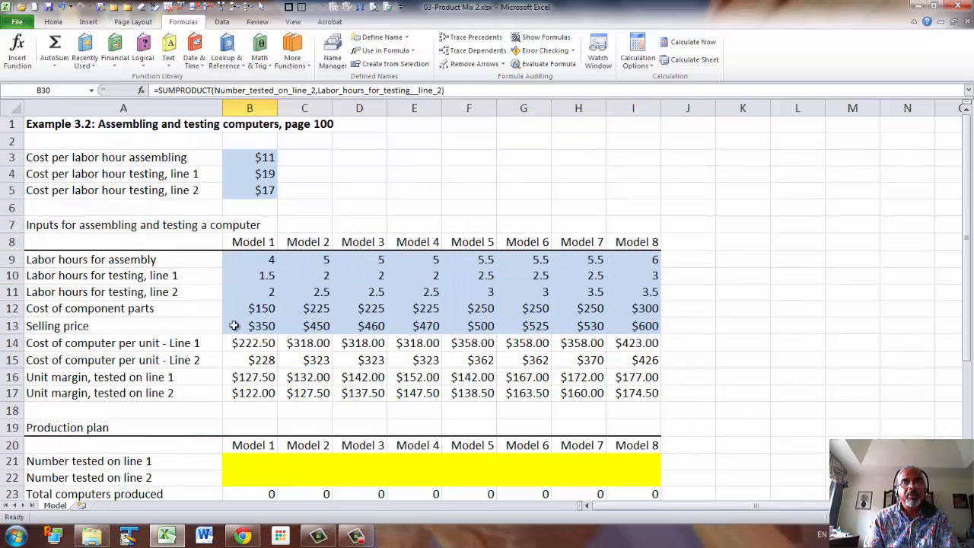
scroll(224, 321, "down", 5)
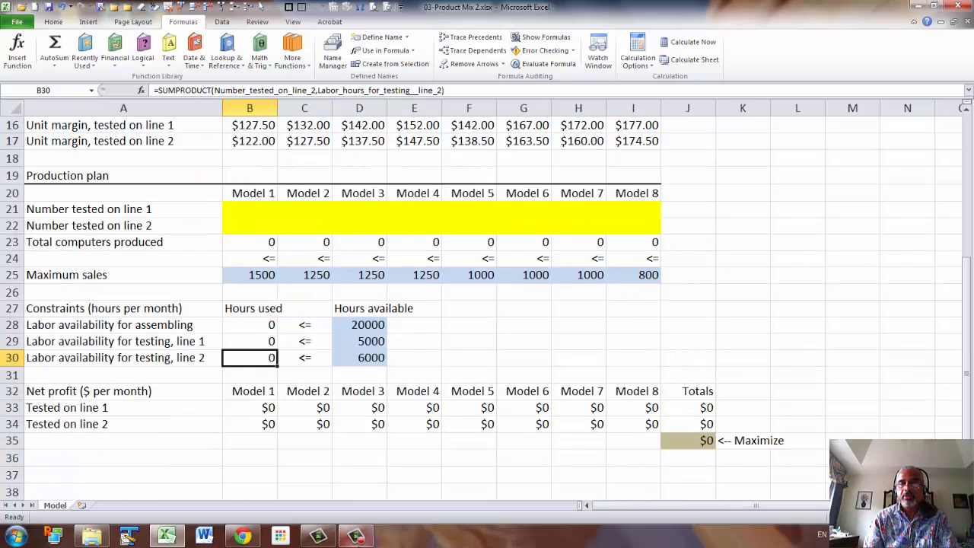
left_click(356, 537)
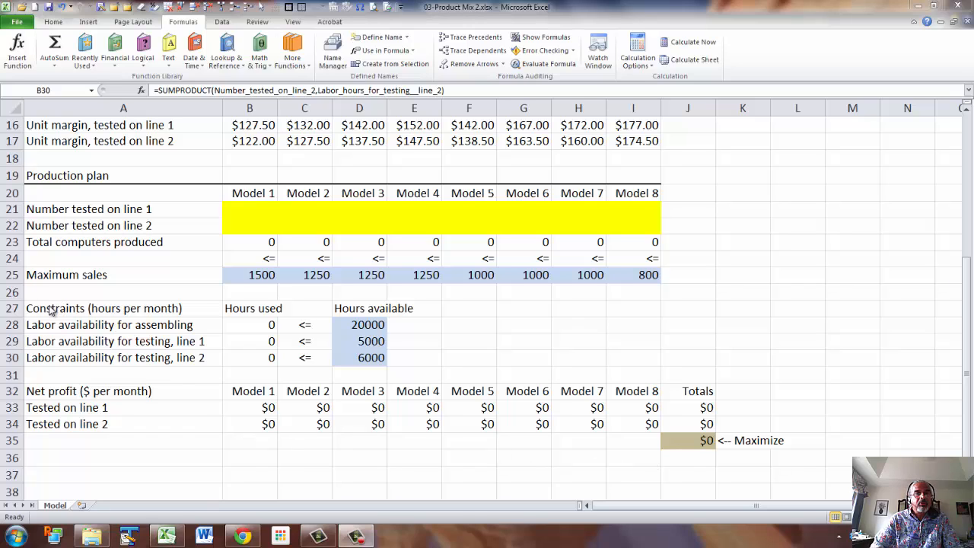
Add a bottom border to the constraints header row A27:D27 and to the net profit header row A32:J32
left_click_drag(45, 308, 378, 313)
left_click(54, 22)
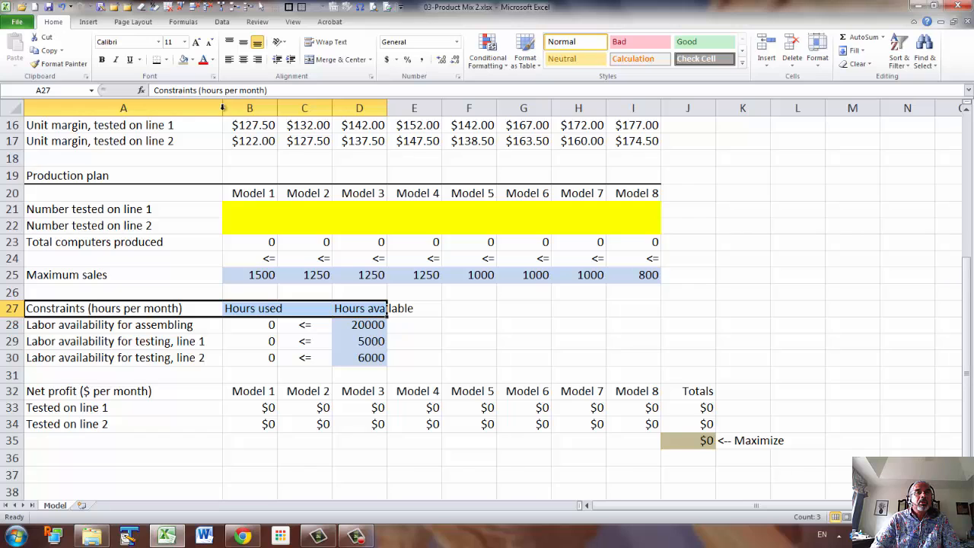
left_click(156, 59)
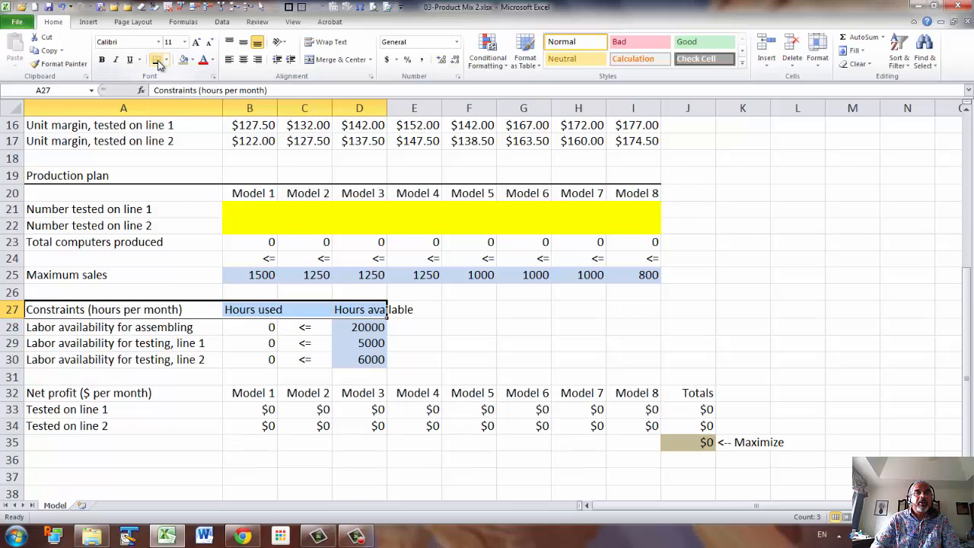
left_click(287, 466)
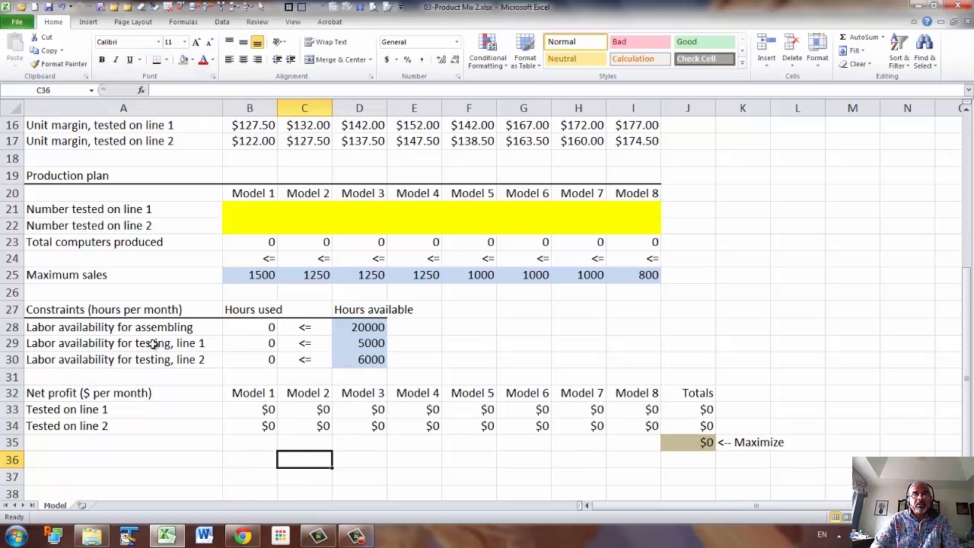
left_click_drag(55, 394, 667, 395)
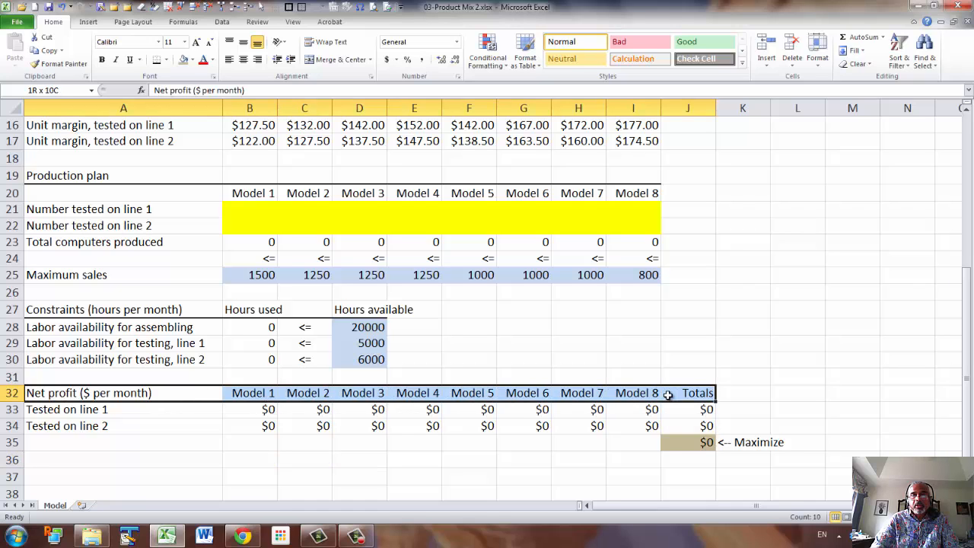
left_click(158, 60)
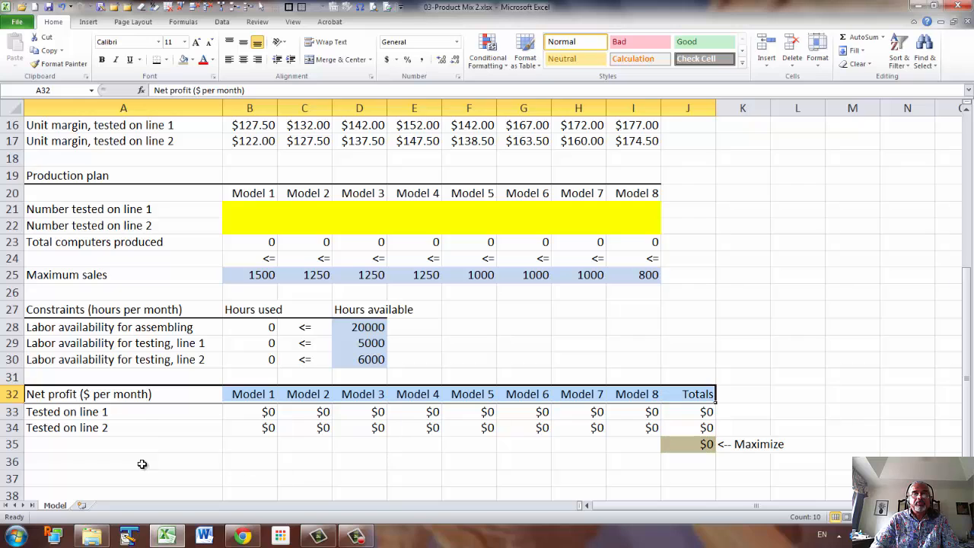
left_click(58, 460)
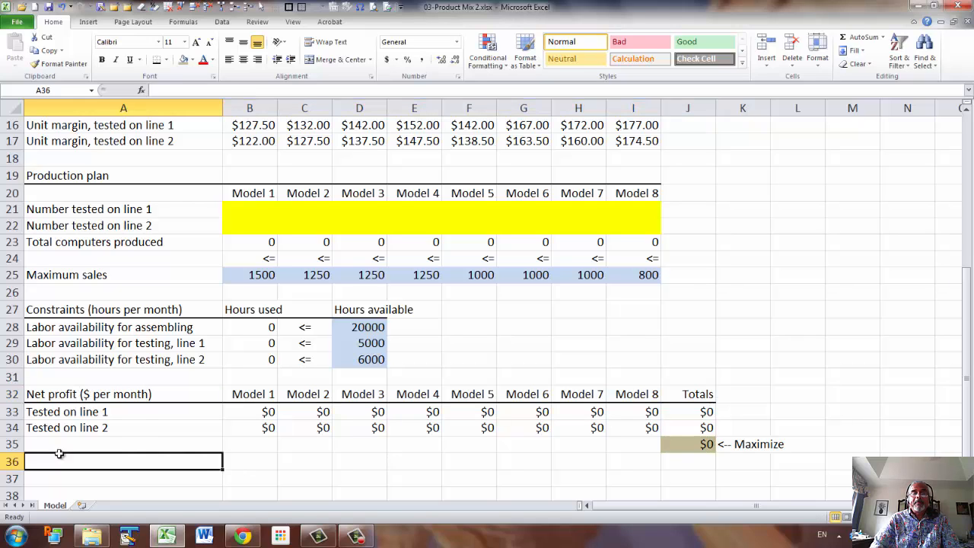
Open Solver and set the objective to maximize the overall net profit cell J35
left_click(222, 23)
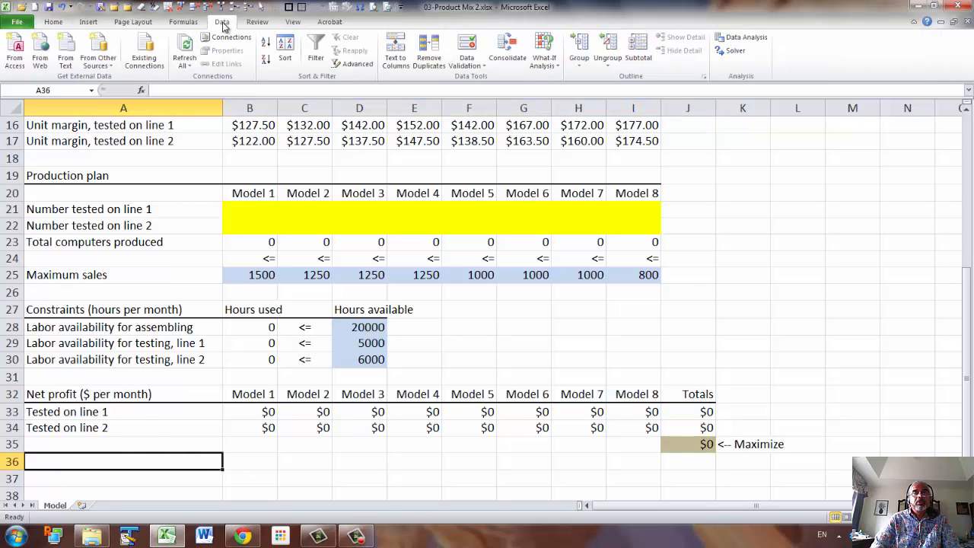
left_click(732, 51)
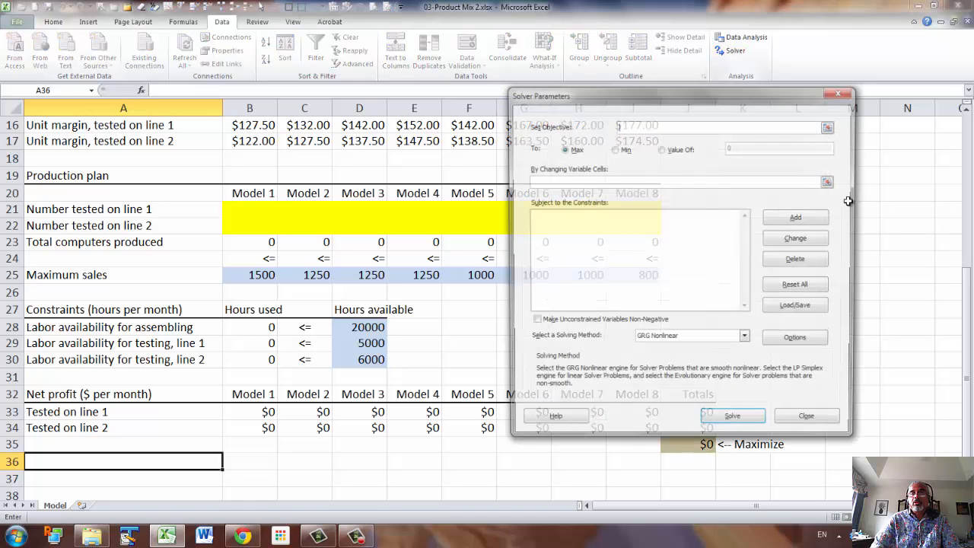
left_click_drag(672, 97, 338, 120)
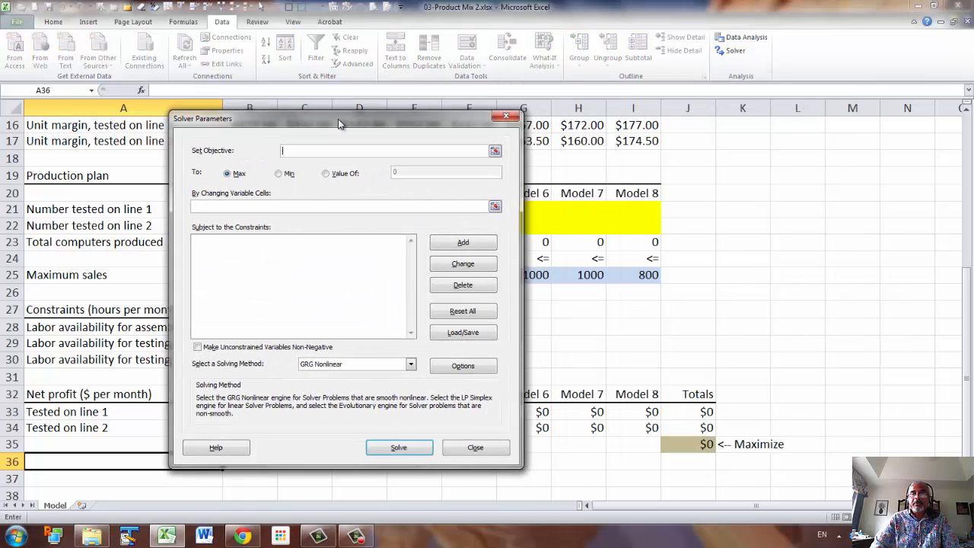
left_click(672, 443)
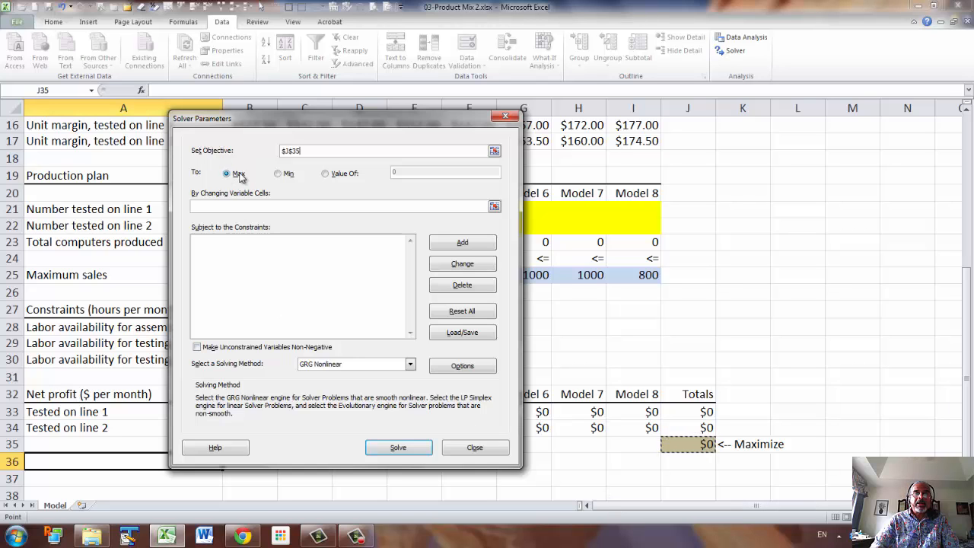
Set the Solver changing variable cells to the yellow production plan range B21:I22
left_click_drag(390, 131, 785, 132)
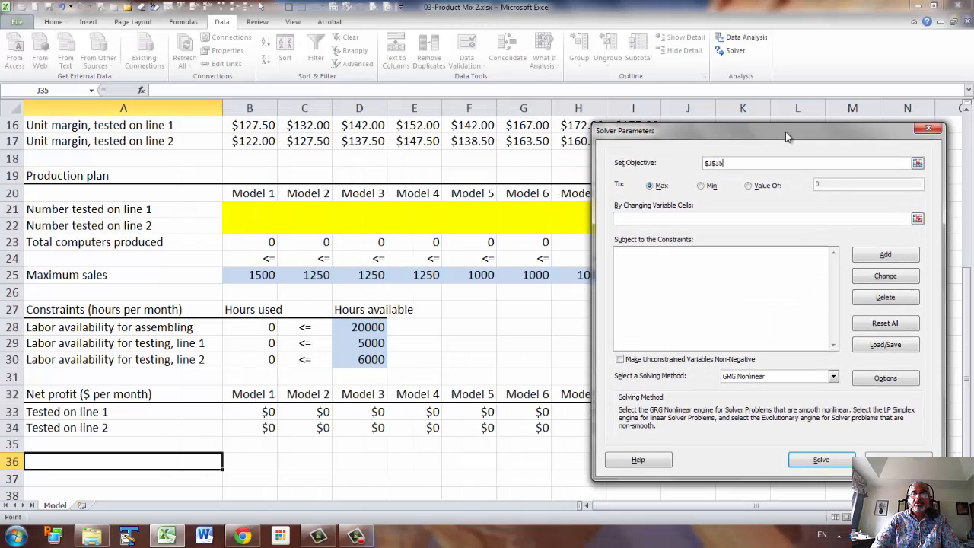
left_click(640, 219)
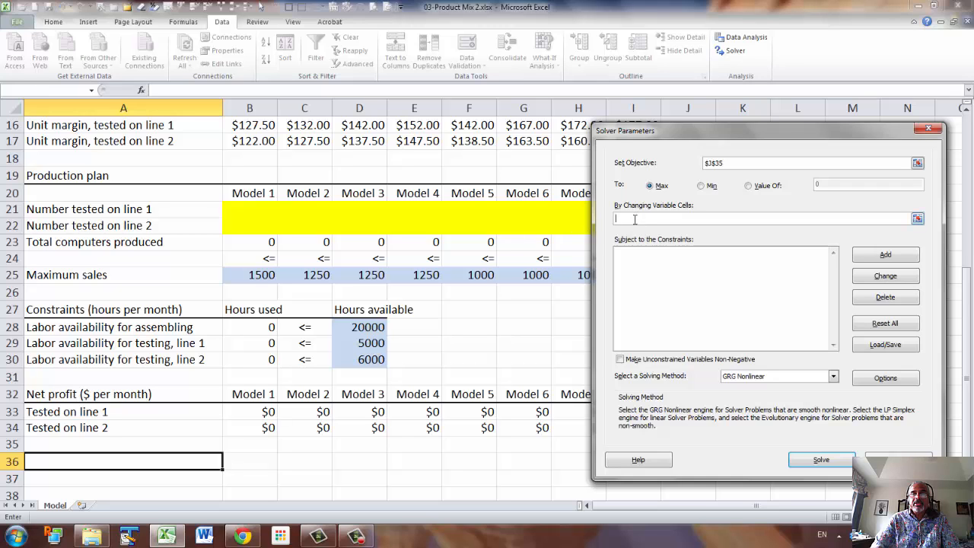
left_click(255, 208)
left_click_drag(255, 208, 622, 229)
left_click_drag(623, 229, 623, 229)
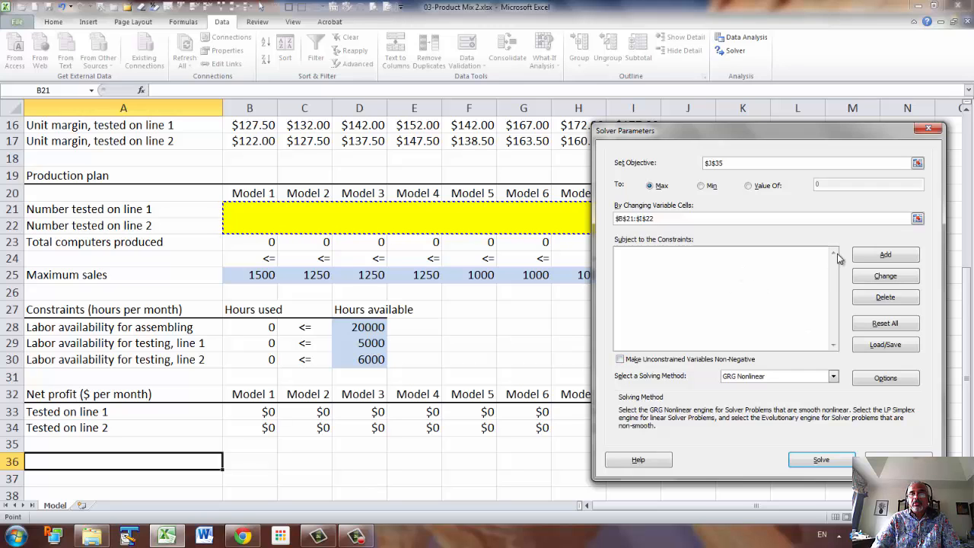
Add a Solver constraint that total computers produced B23:I23 is <= maximum sales B25:I25
left_click(885, 255)
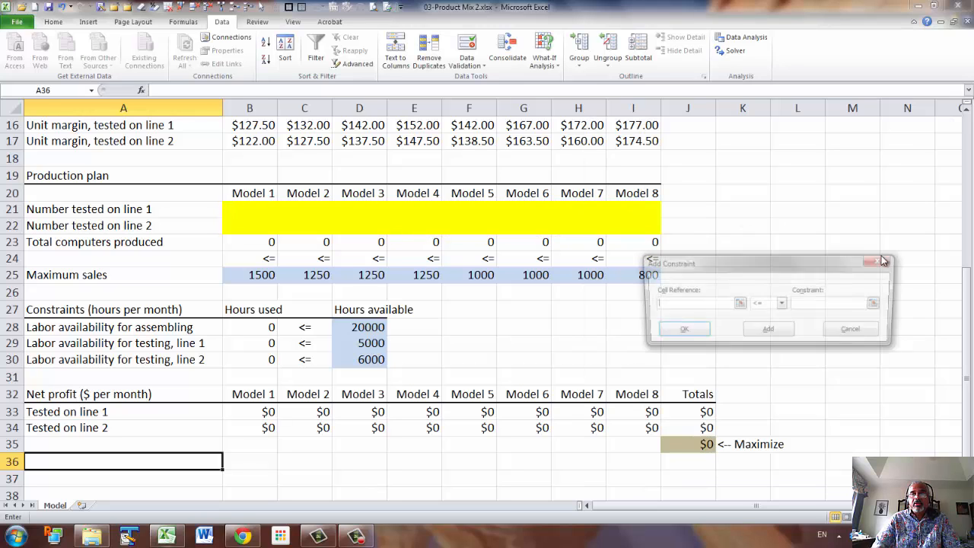
left_click_drag(256, 244, 617, 249)
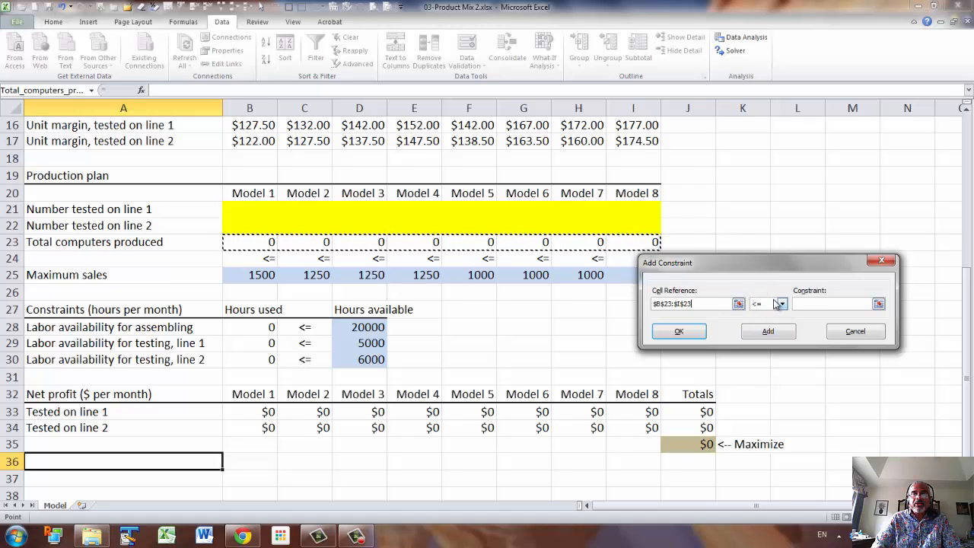
left_click(799, 306)
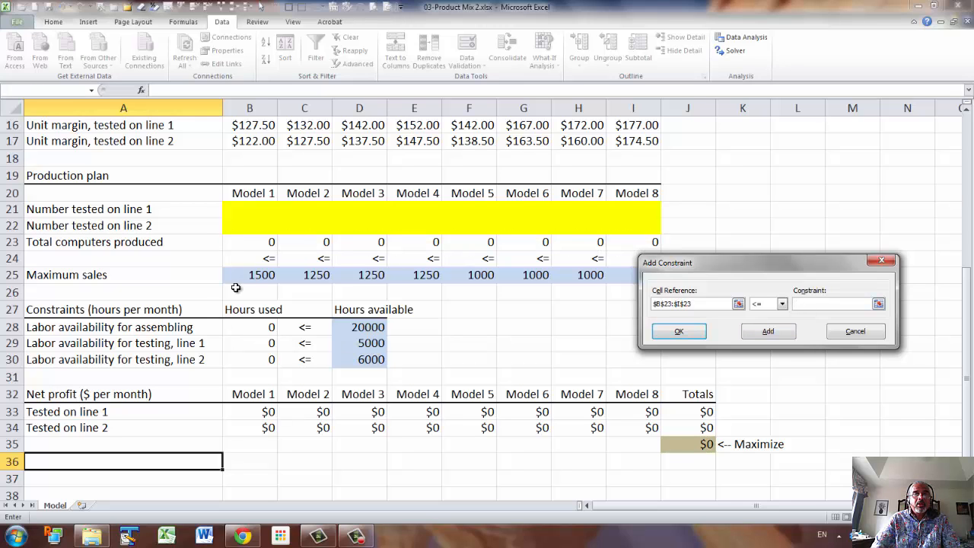
left_click_drag(248, 279, 629, 278)
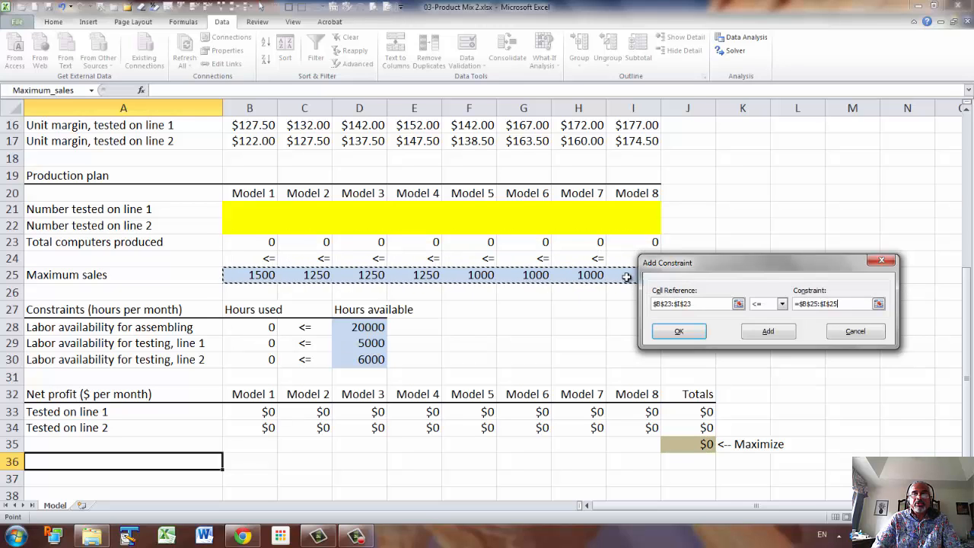
left_click_drag(732, 260, 752, 315)
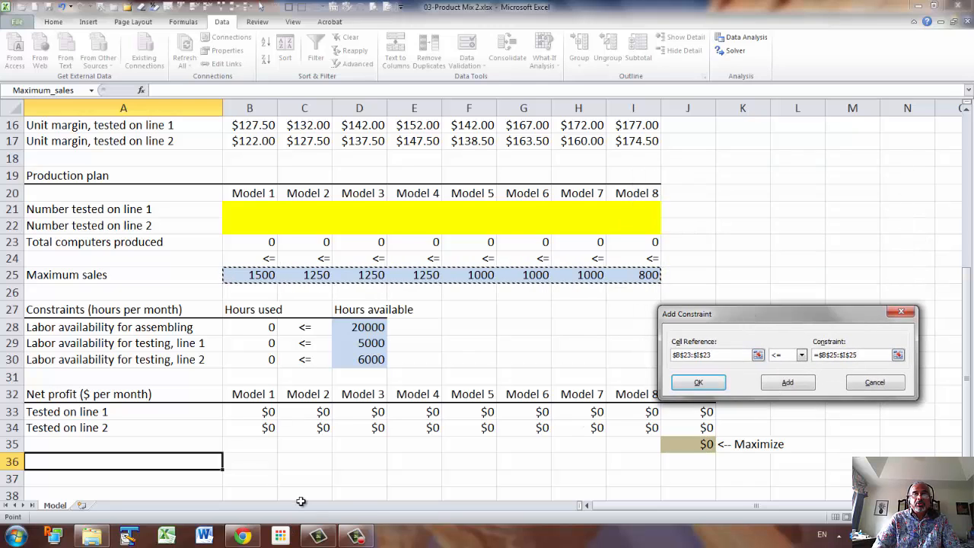
left_click(787, 382)
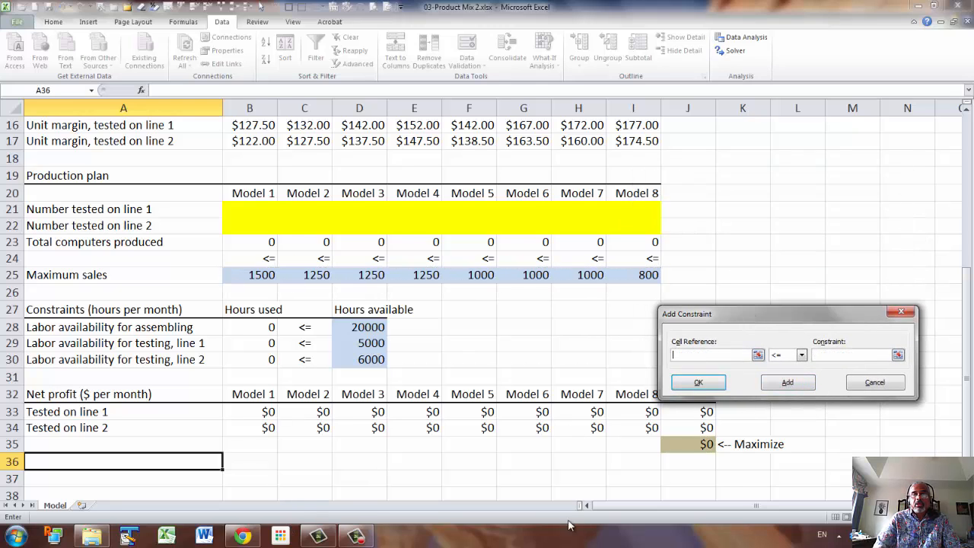
Add a Solver constraint that hours used B28:B30 is <= hours available D28:D30
left_click_drag(266, 329, 261, 354)
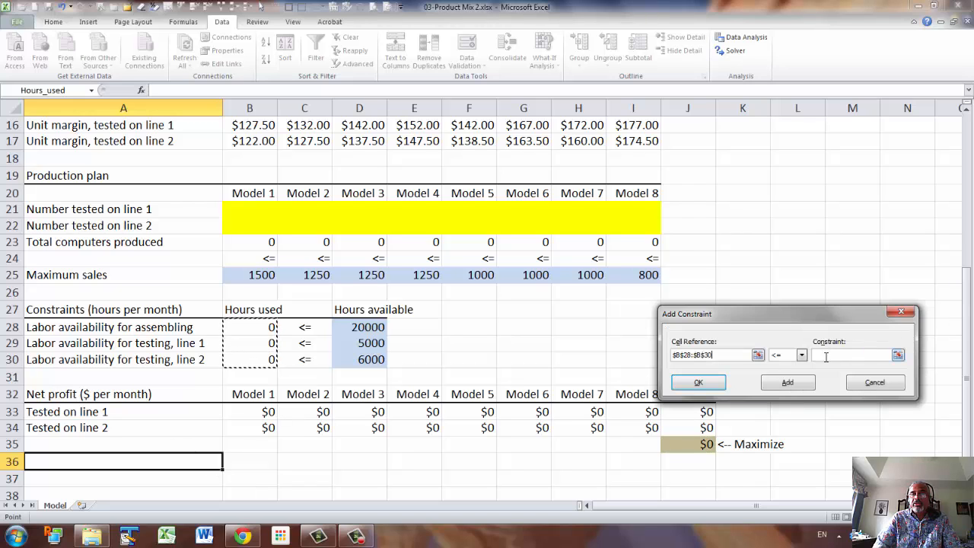
left_click(826, 355)
left_click_drag(339, 330, 353, 357)
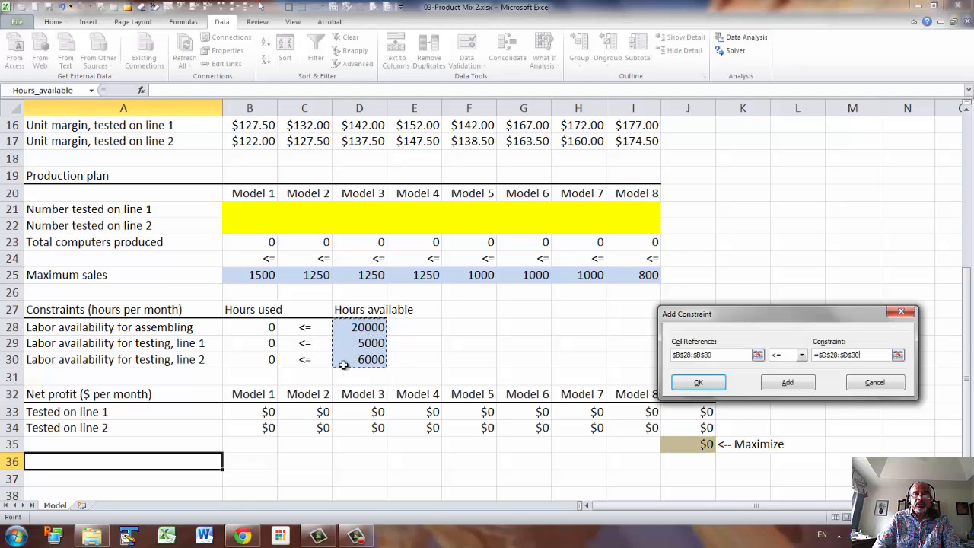
left_click(708, 386)
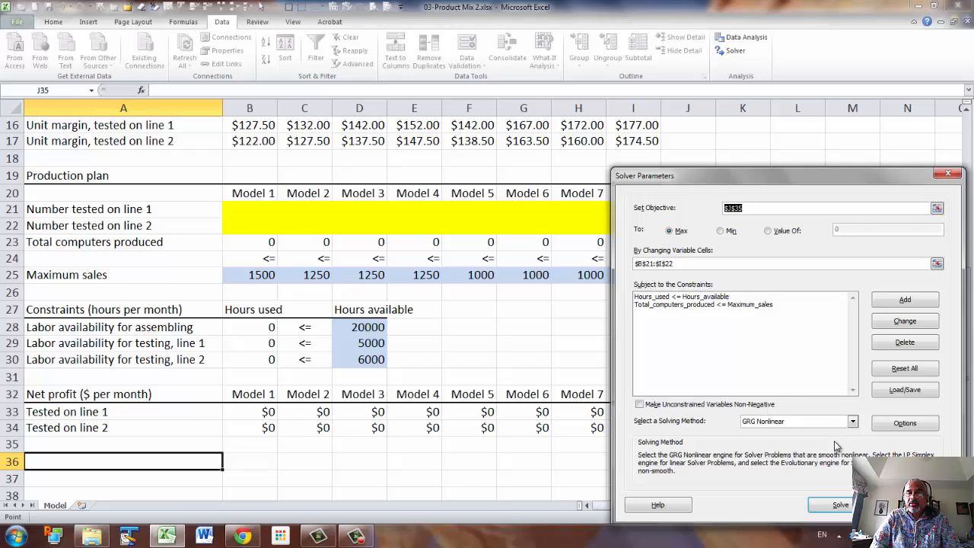
Solve the model using Simplex LP with unconstrained variables made non-negative, and keep the Solver solution
left_click(647, 405)
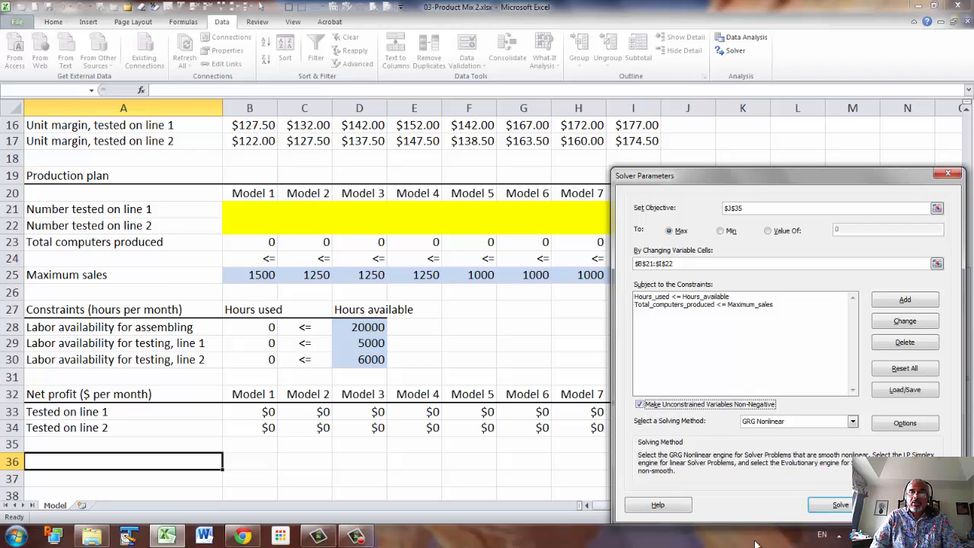
left_click(852, 421)
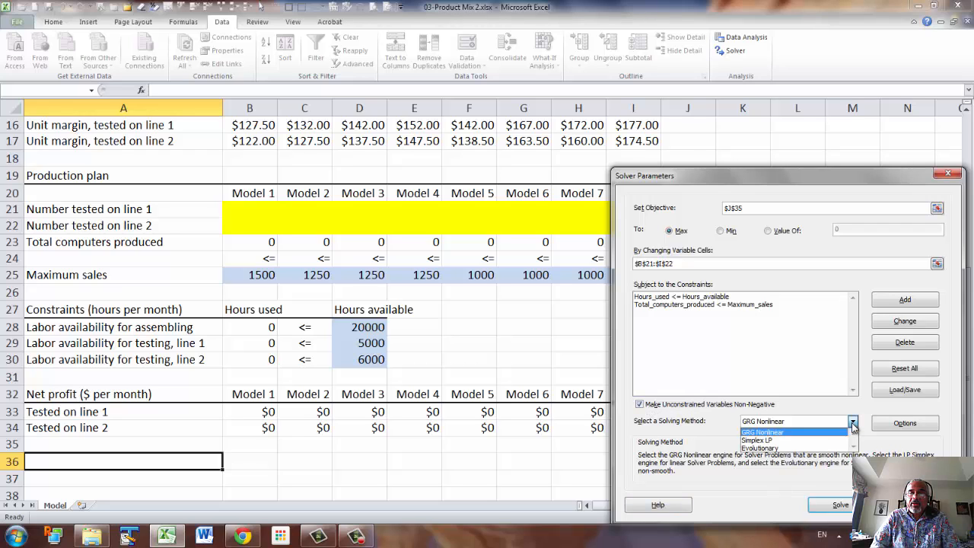
left_click(783, 441)
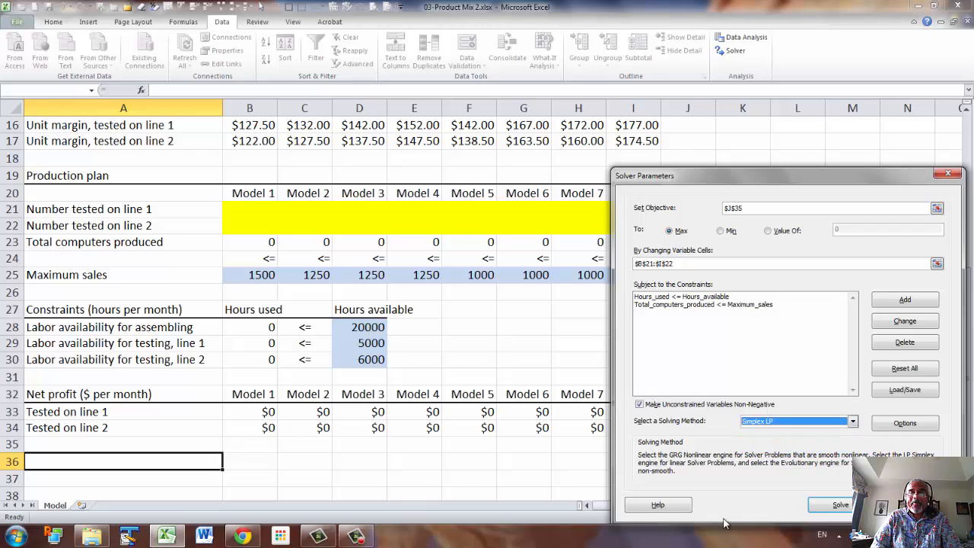
left_click(834, 512)
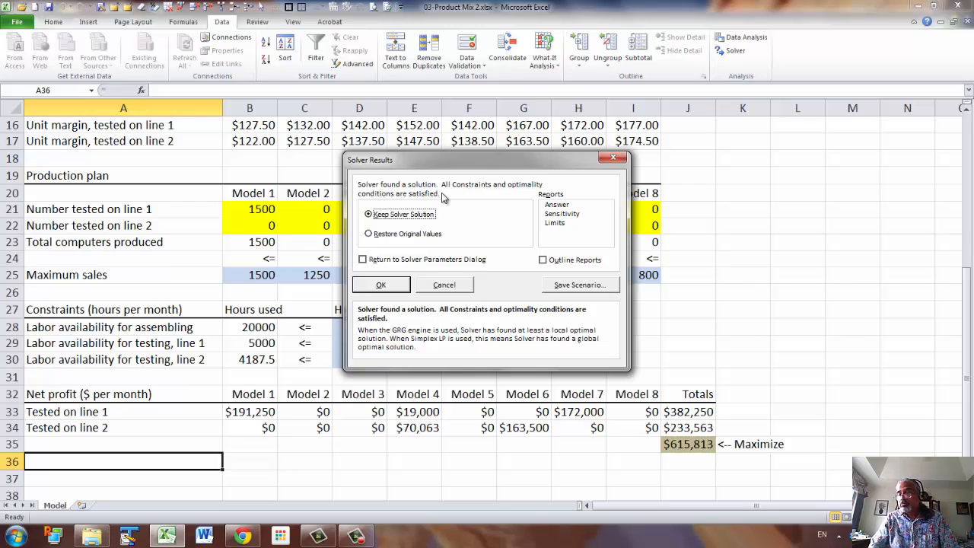
left_click(389, 284)
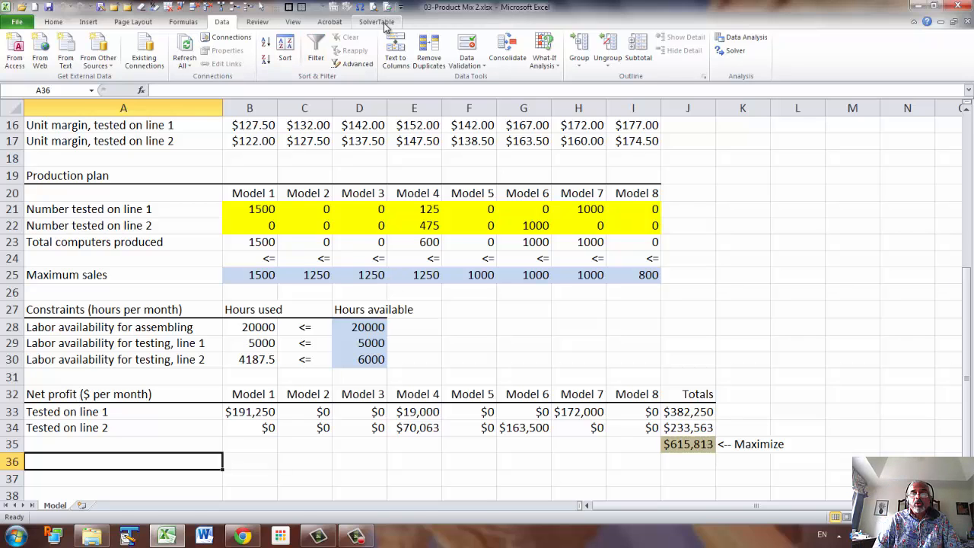
Start a oneway SolverTable with input cell D28, named Assembly labor available, varying from 18000 to 25000 in increments of 1000
left_click(385, 25)
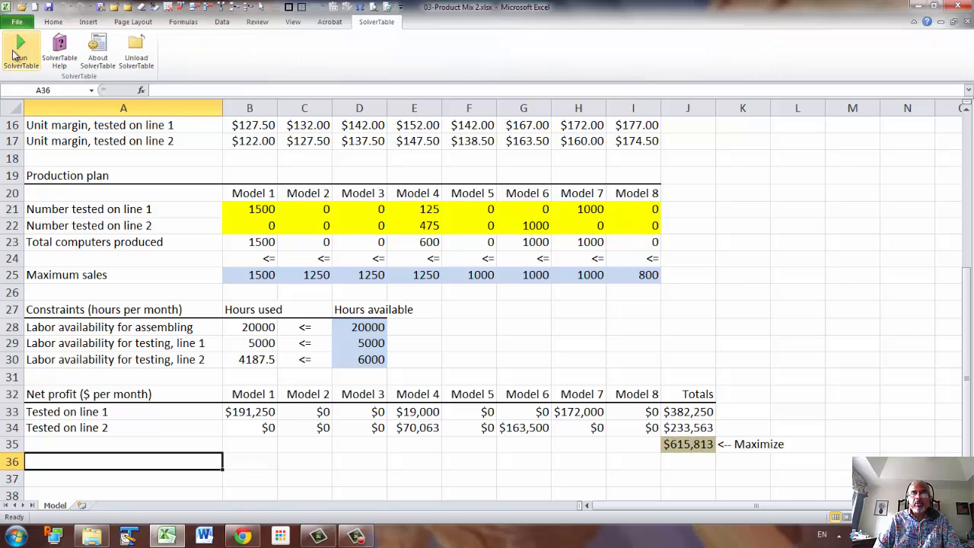
left_click(19, 52)
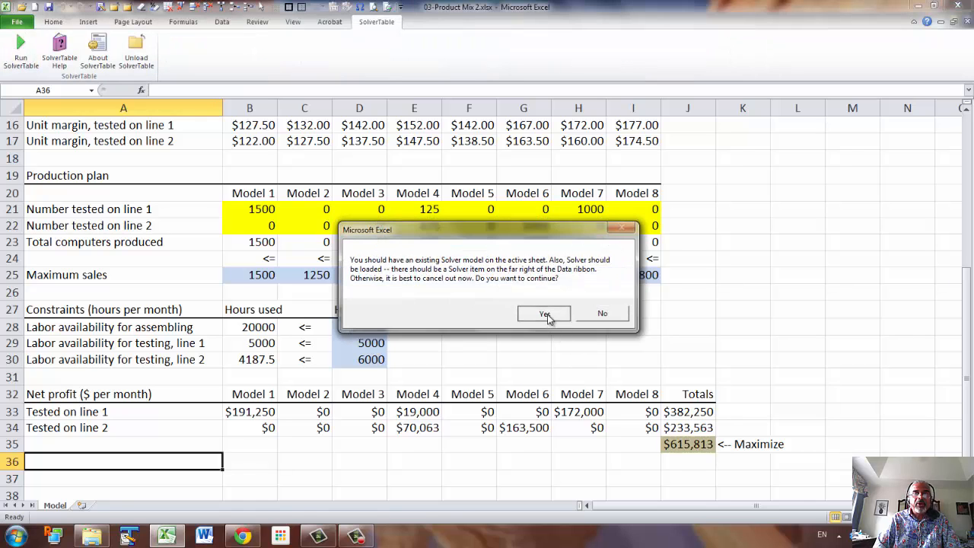
left_click(545, 314)
left_click(558, 236)
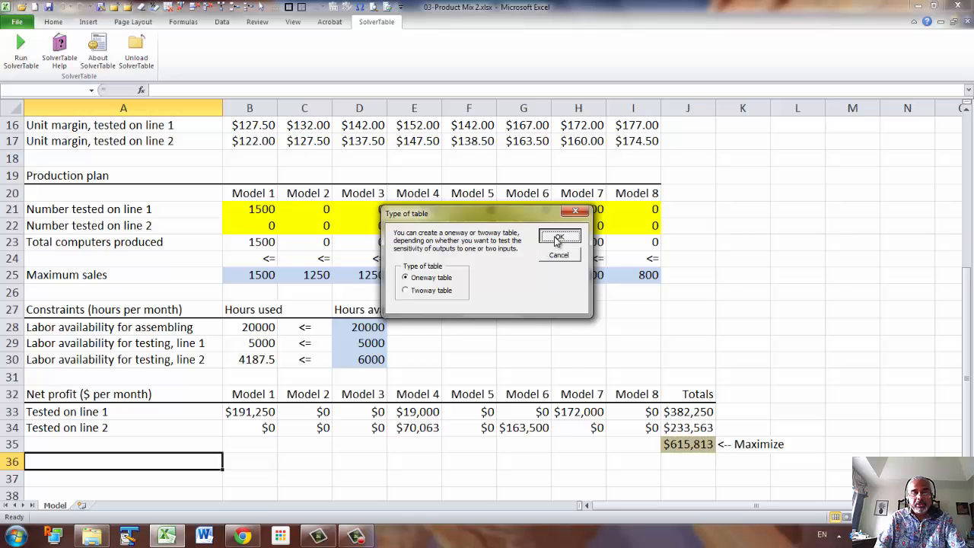
left_click_drag(497, 114, 803, 152)
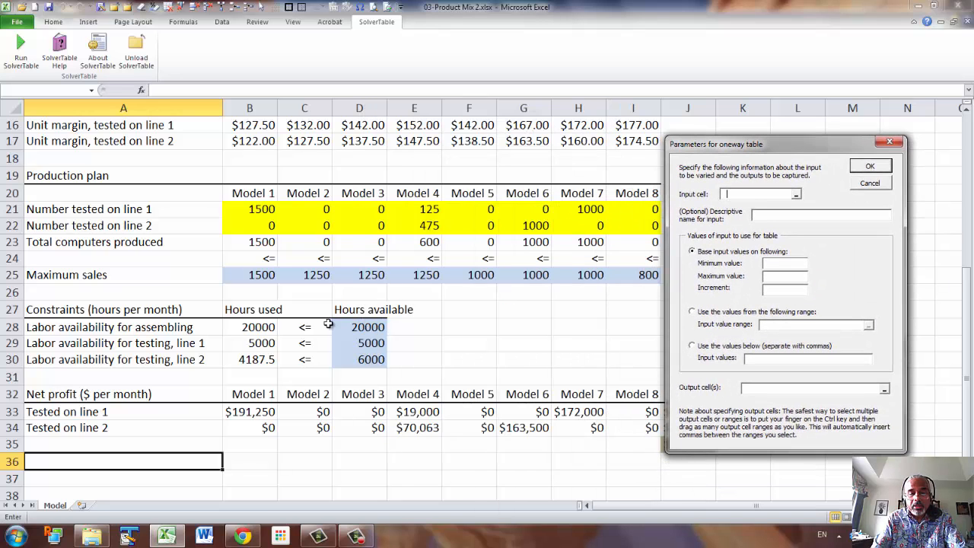
left_click(366, 327)
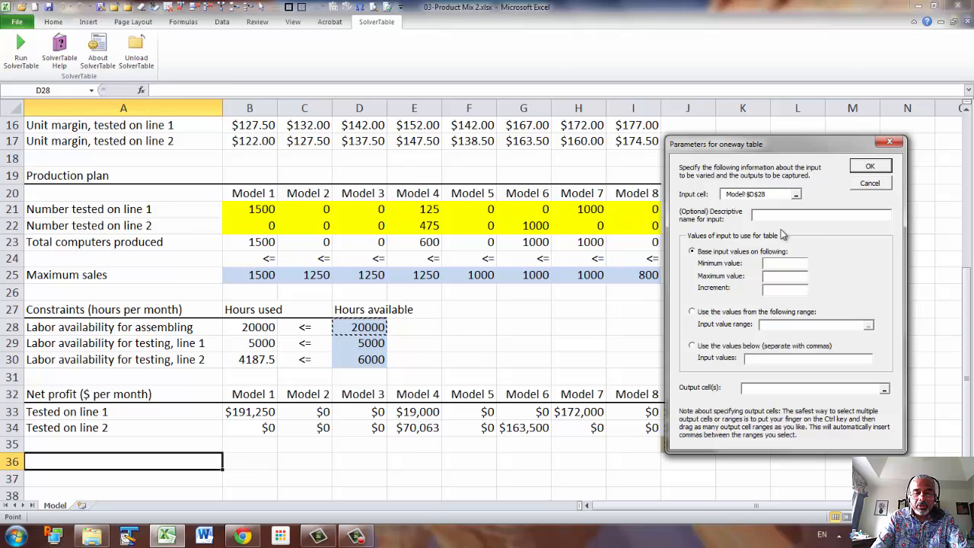
left_click(767, 220)
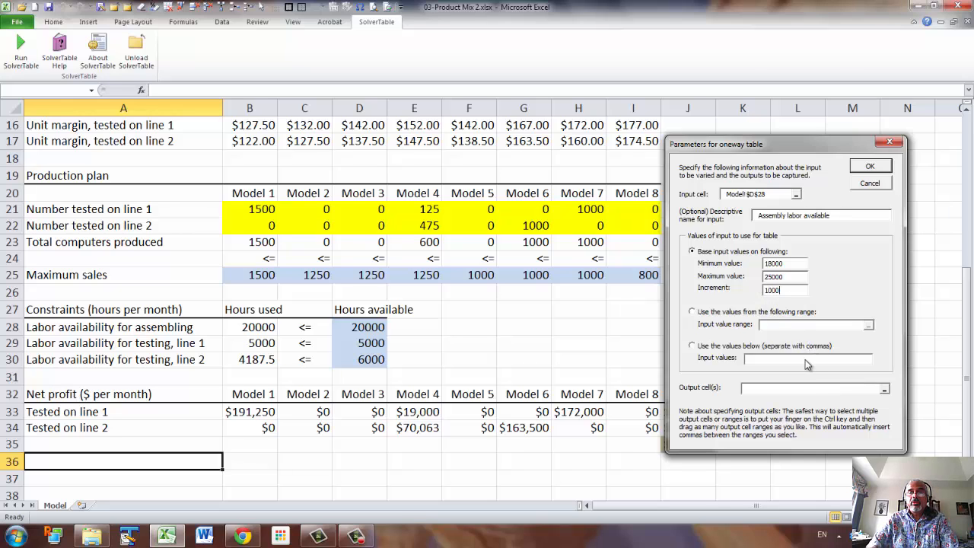
Set the SolverTable outputs to total computers produced B23:I23 and total net profit J35, and run the table
left_click(755, 390)
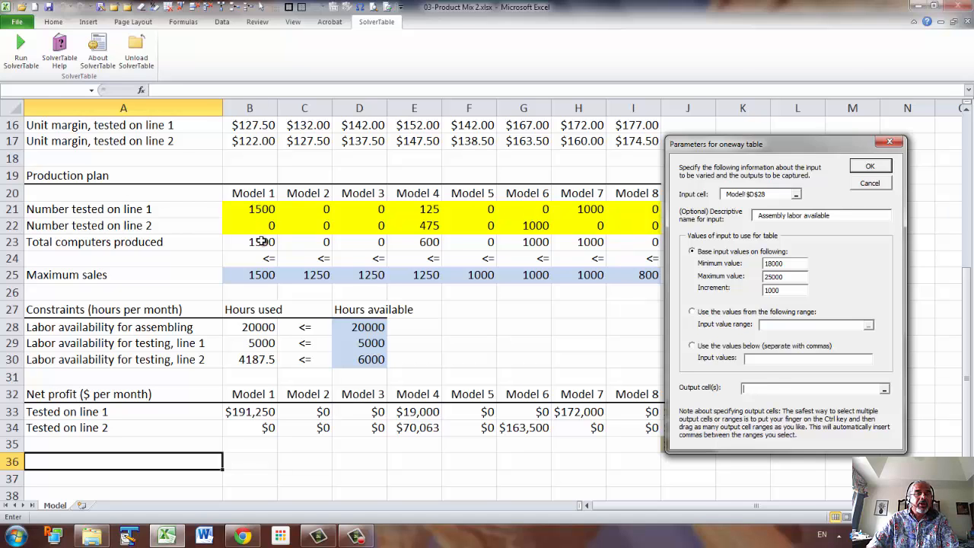
left_click_drag(261, 242, 635, 245)
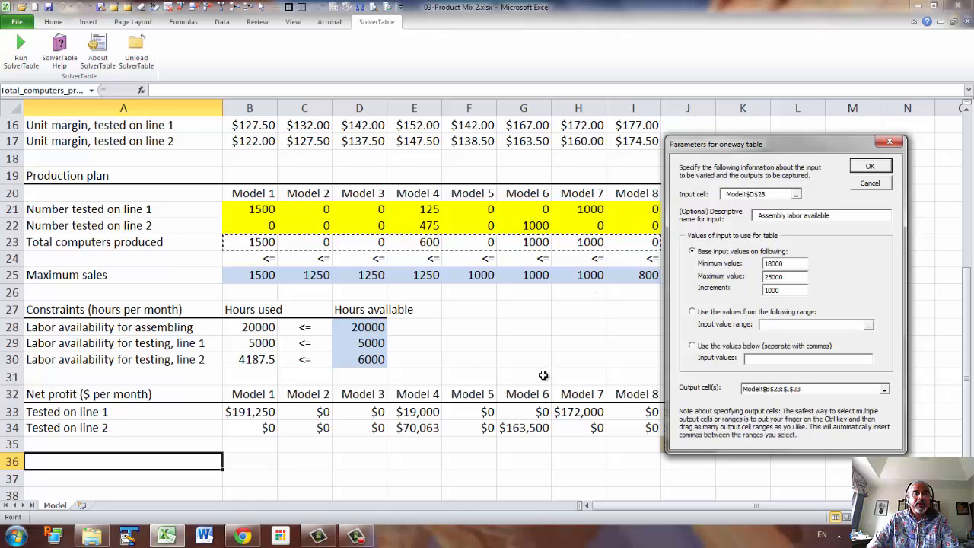
type(",")
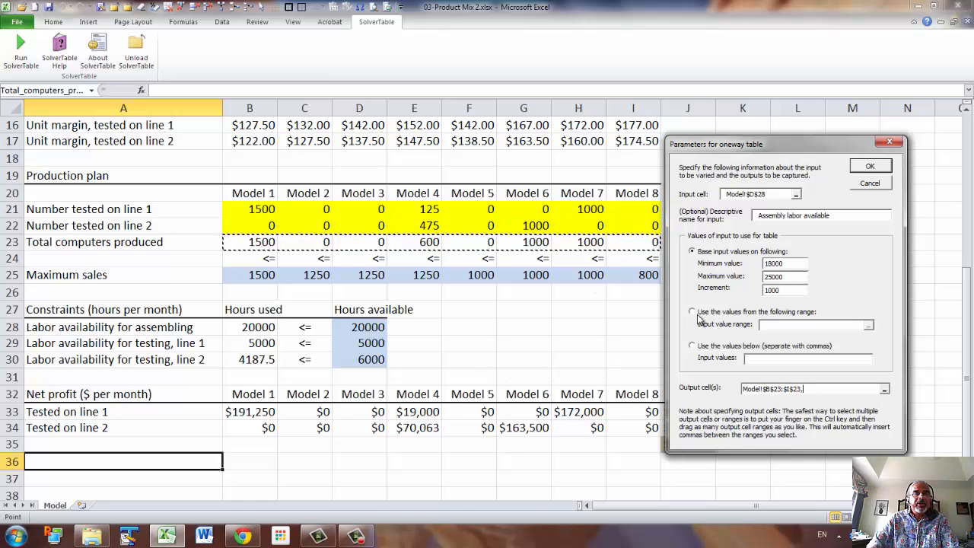
left_click_drag(816, 144, 446, 113)
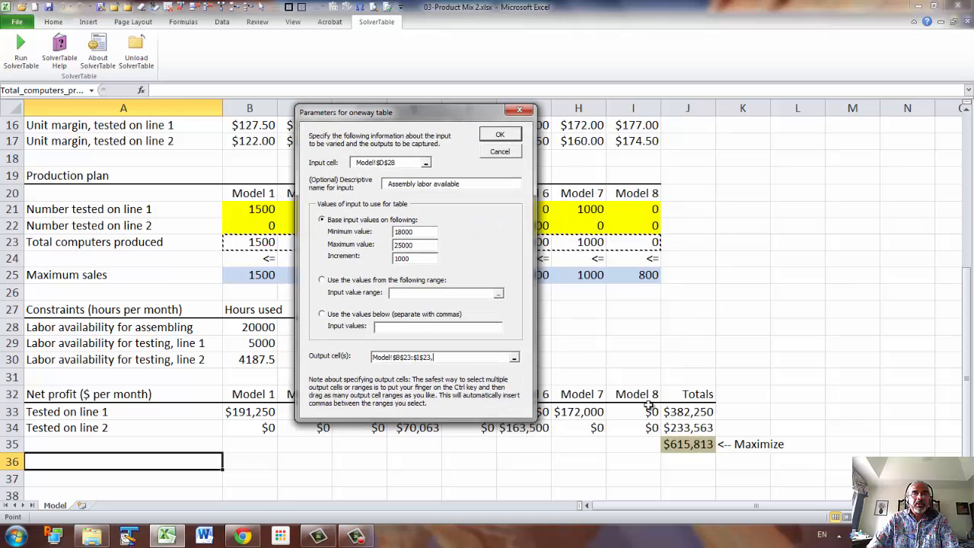
left_click(692, 445)
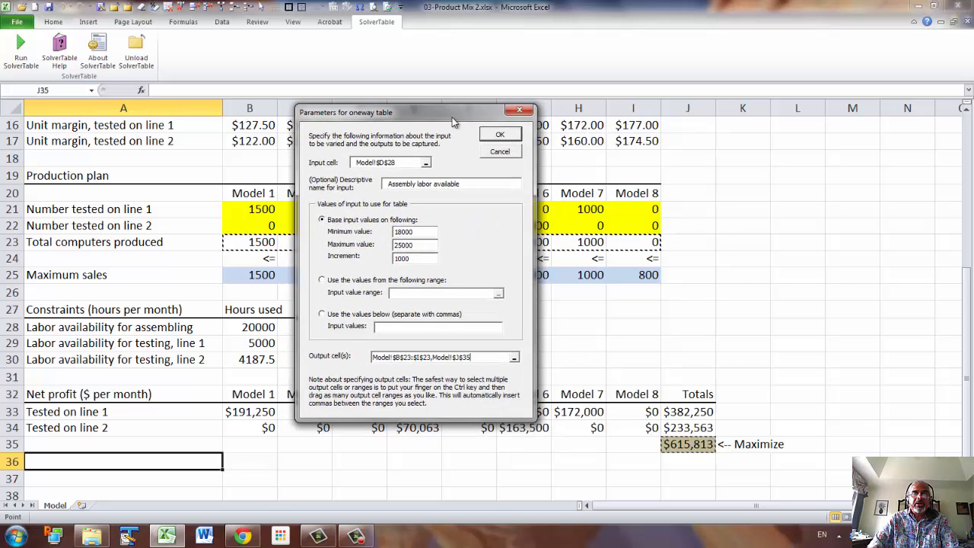
left_click(502, 135)
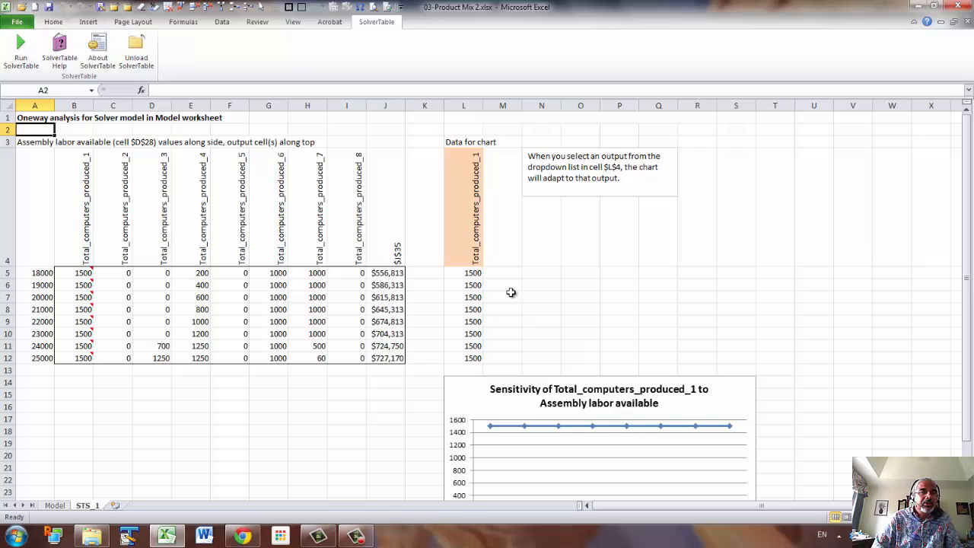
Examine the outputs available for the sensitivity chart in cell L4, and return to cell A1
left_click(478, 254)
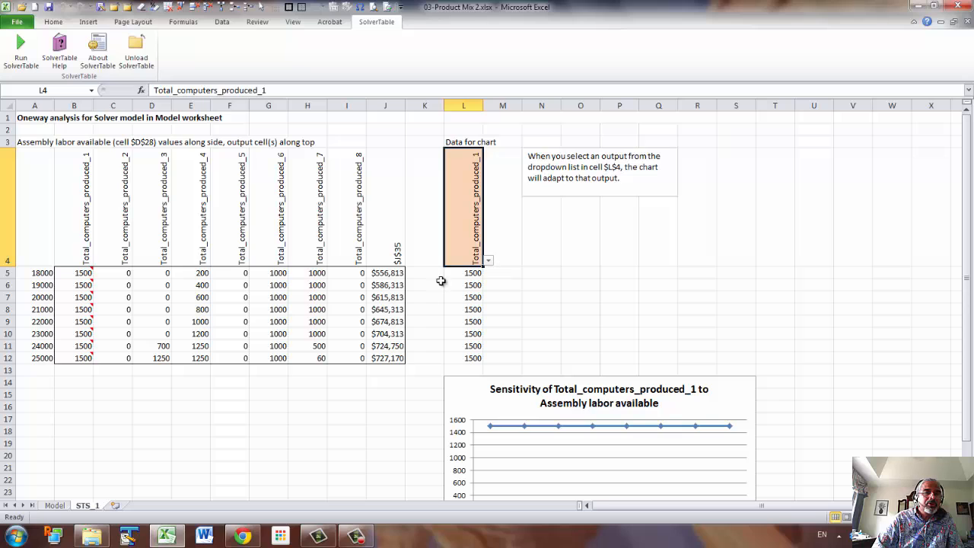
left_click(489, 262)
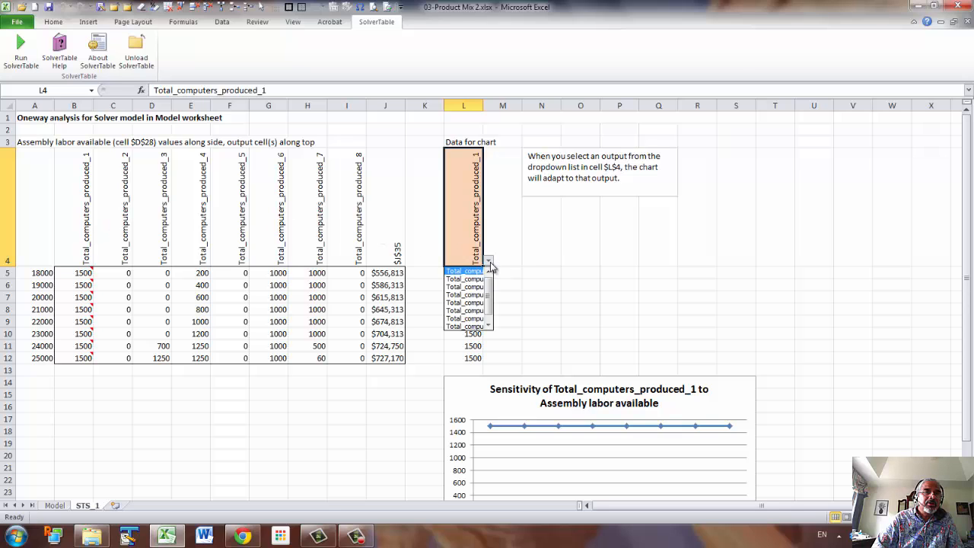
left_click(19, 115)
left_click(19, 117)
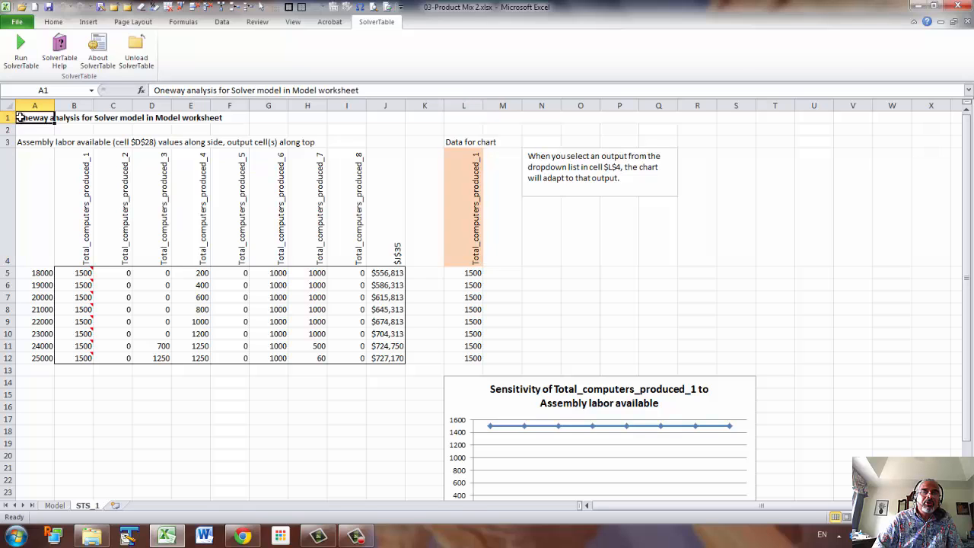
left_click(357, 536)
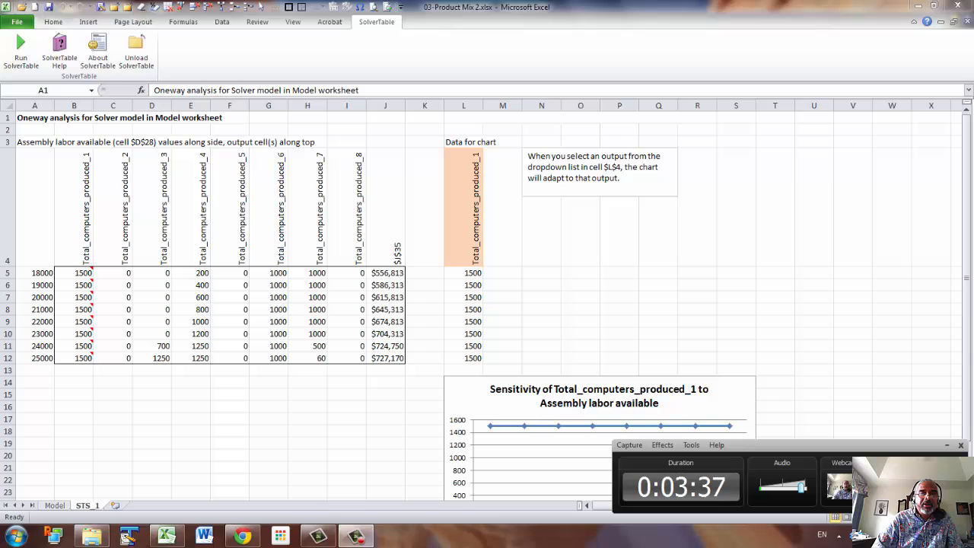
left_click(948, 447)
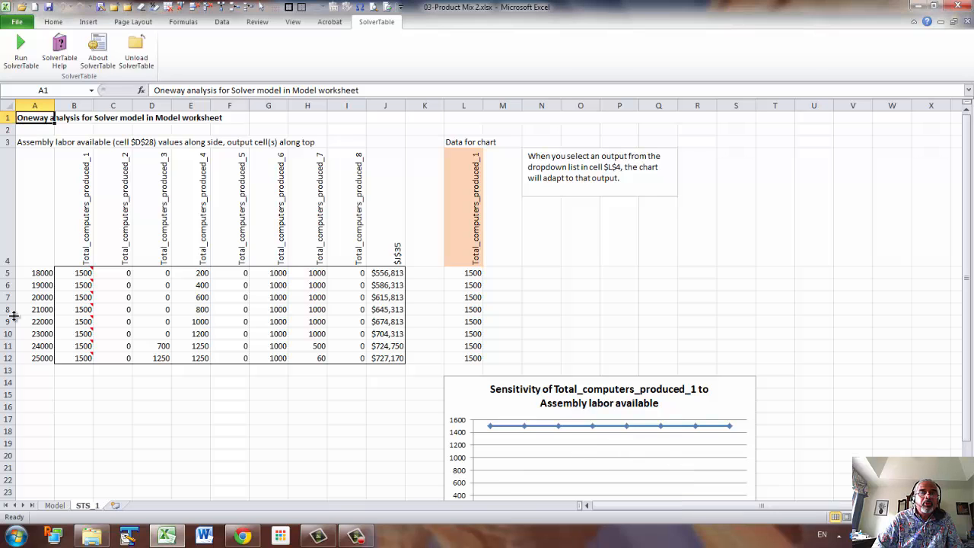